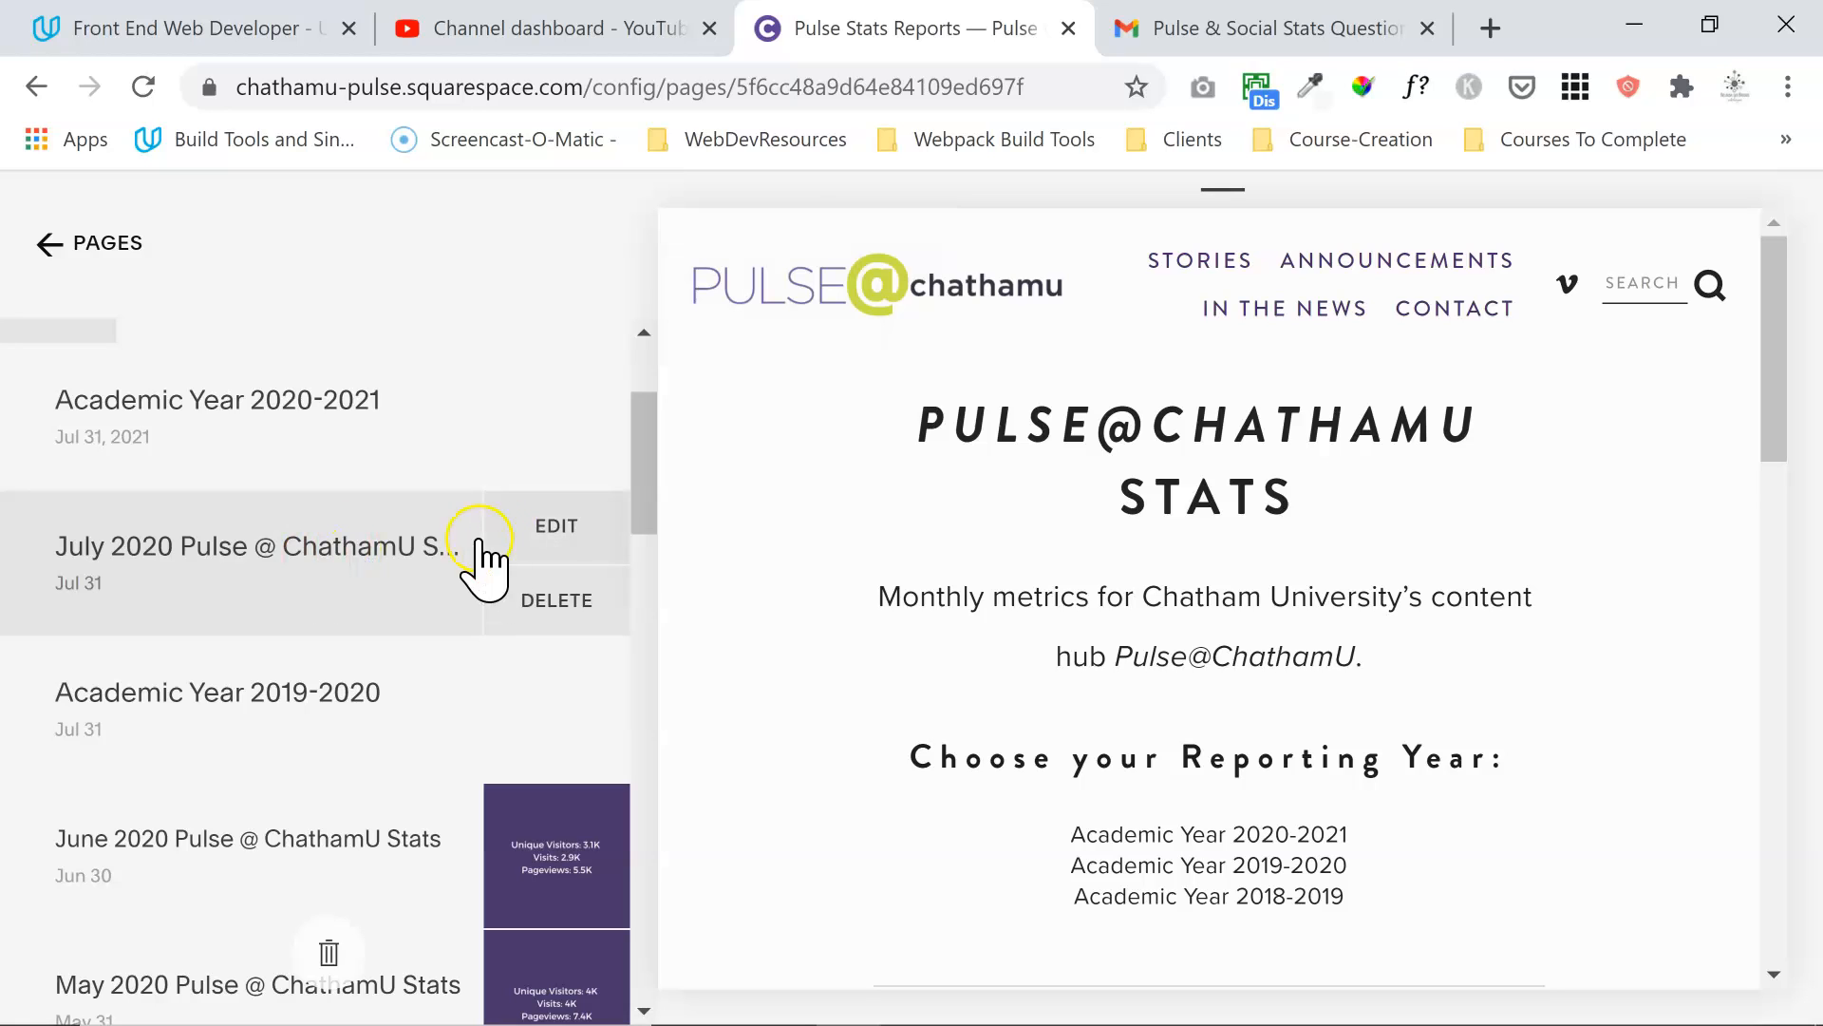
Step: Check the tags on the July 2020 Pulse @ ChathamU Stats post and close it without saving
left_click(537, 533)
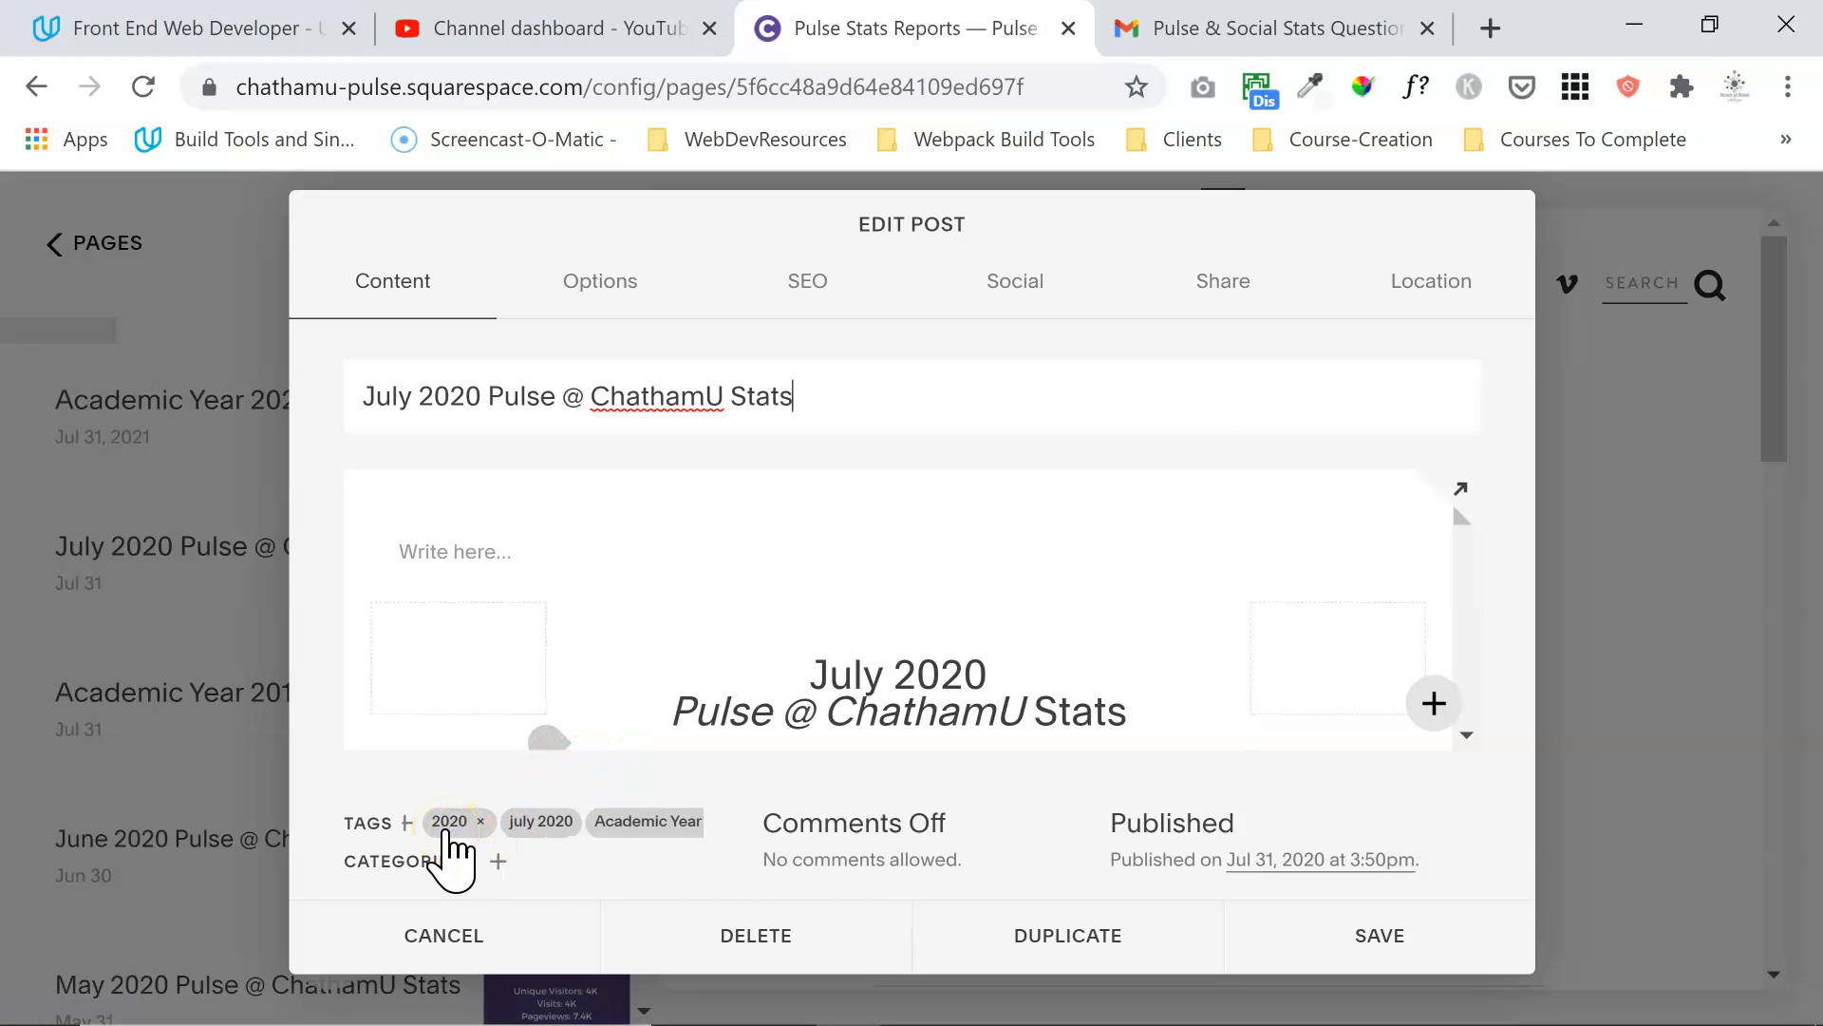
left_click(499, 822)
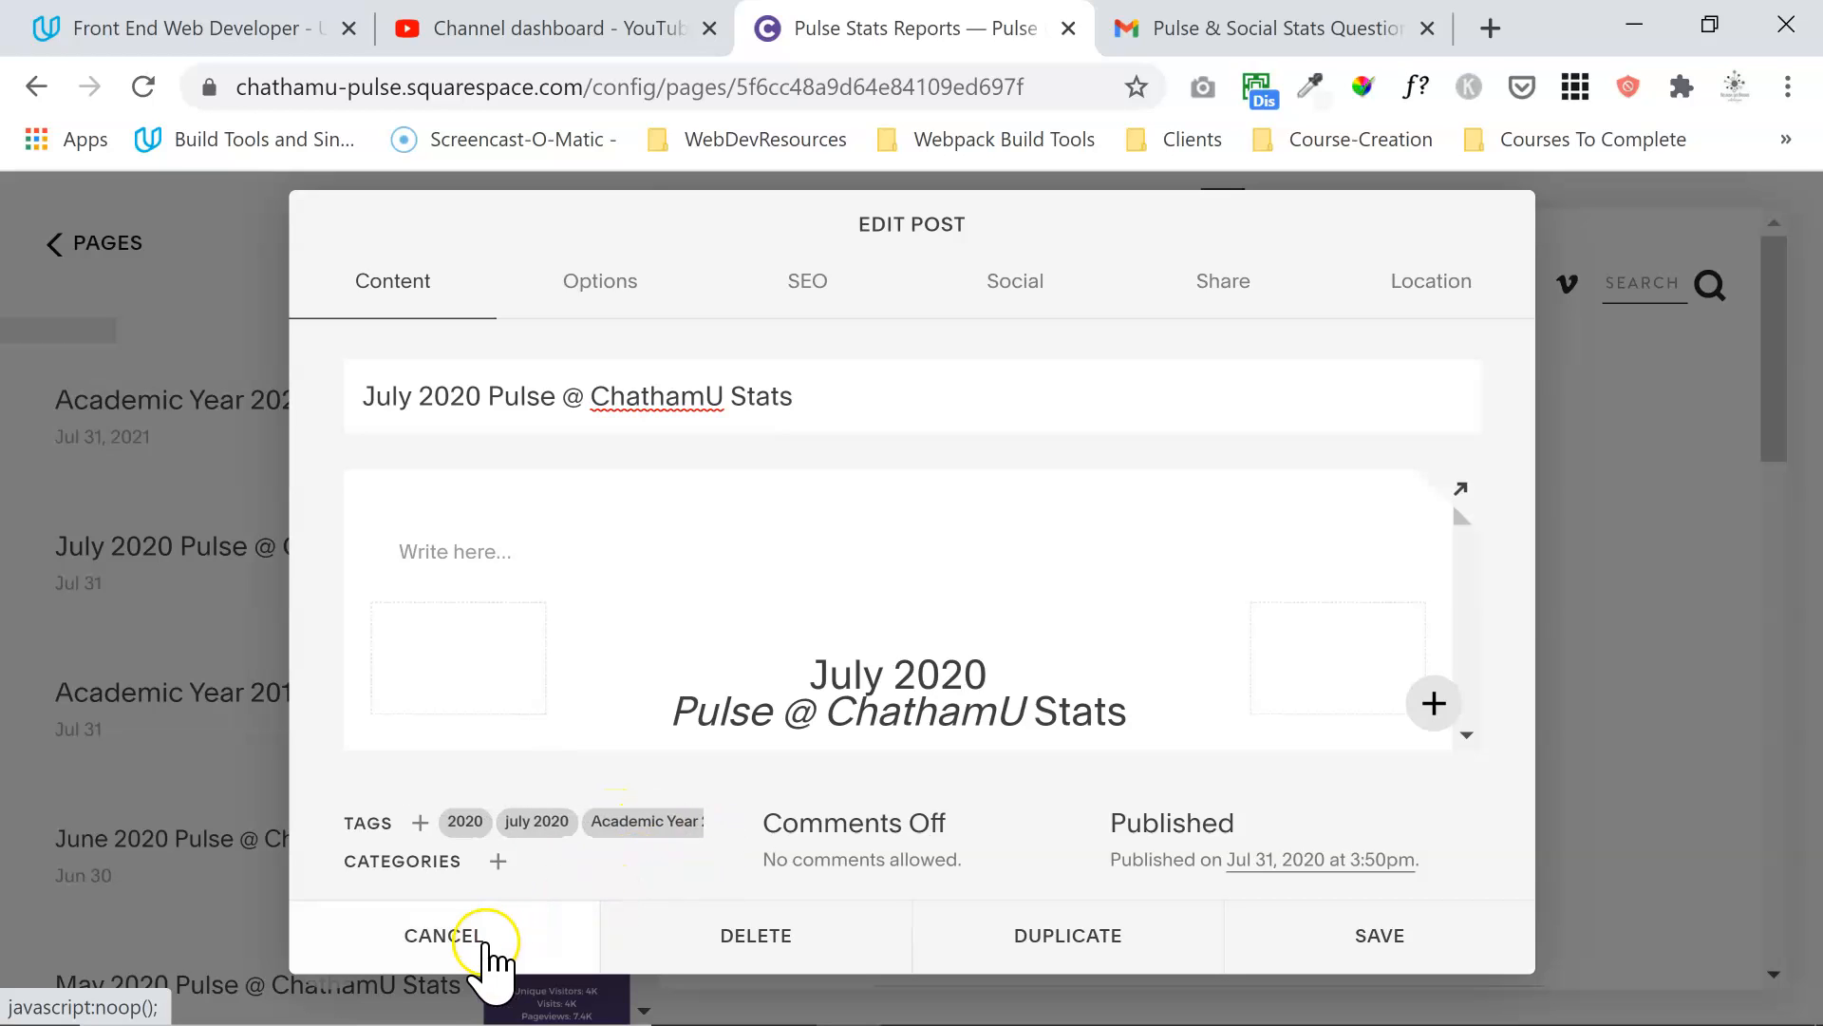
left_click(481, 954)
left_click(486, 959)
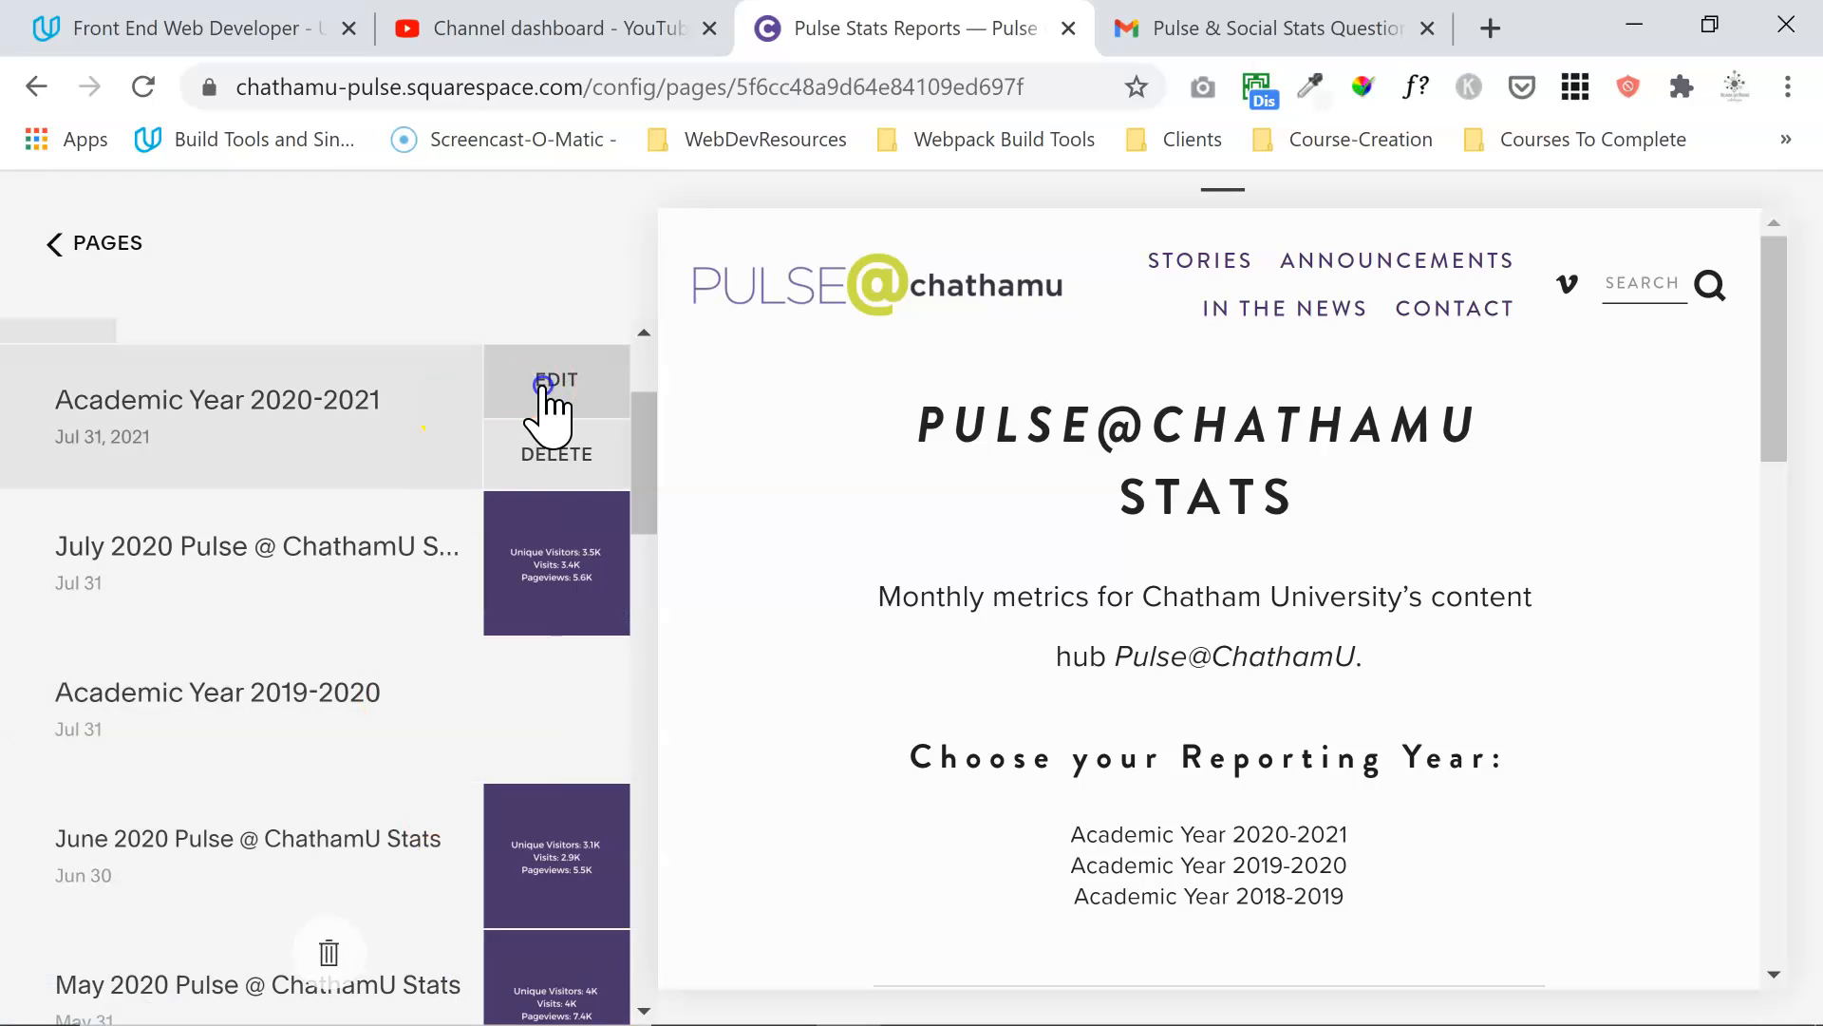
Step: Examine the tags and the summary block's tag filter in the Pulse Academic Year 2020-2021 post, then close both without changes
left_click(549, 384)
mouse_move(875, 651)
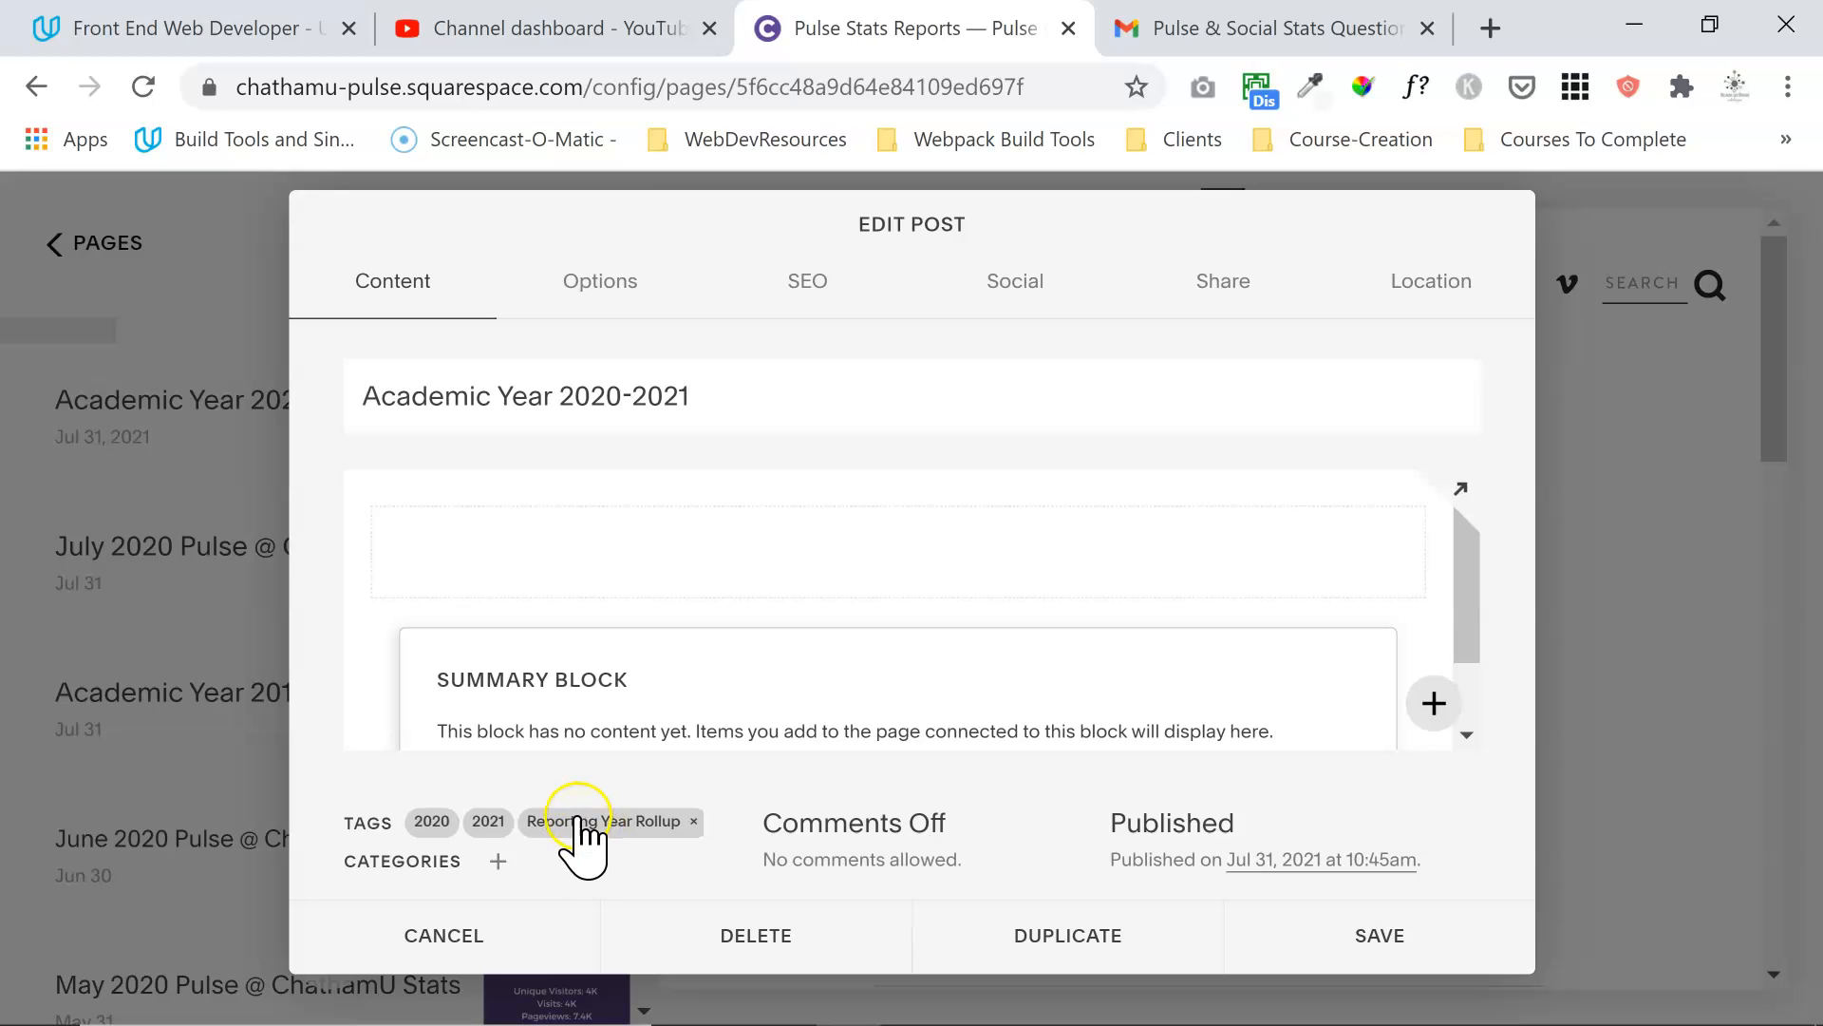
mouse_move(834, 692)
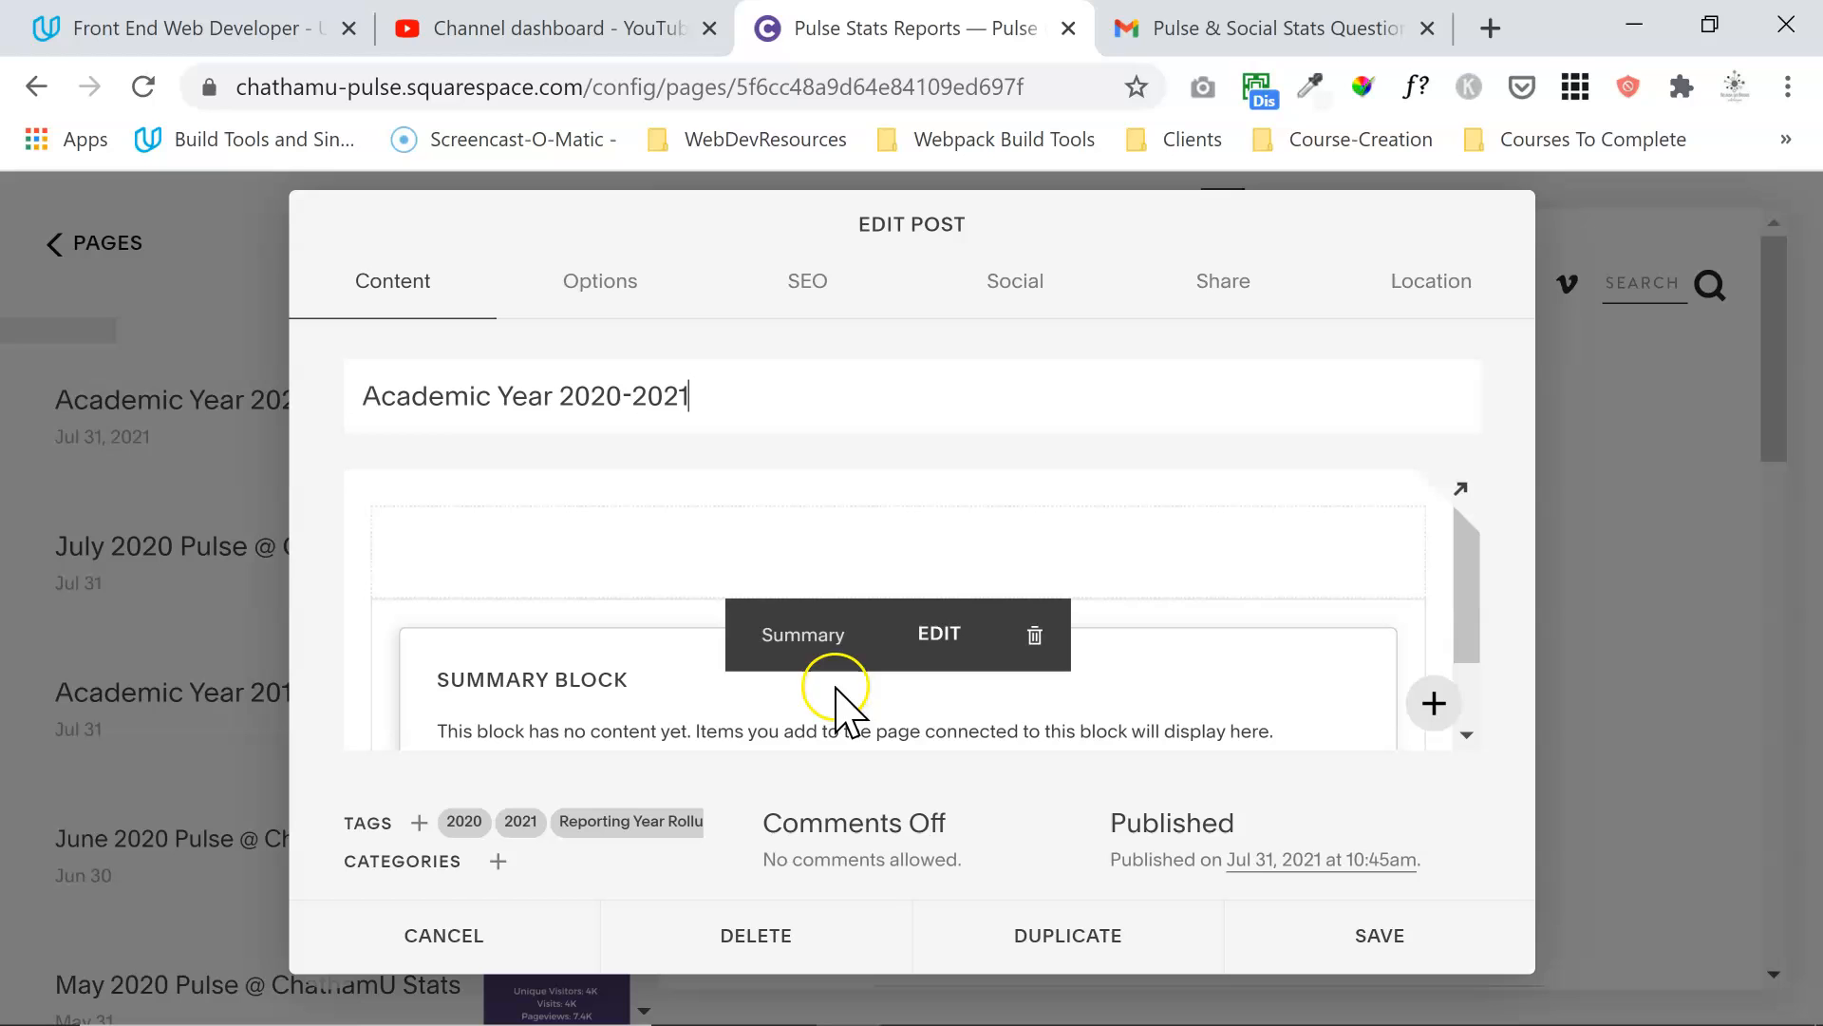
left_click(929, 639)
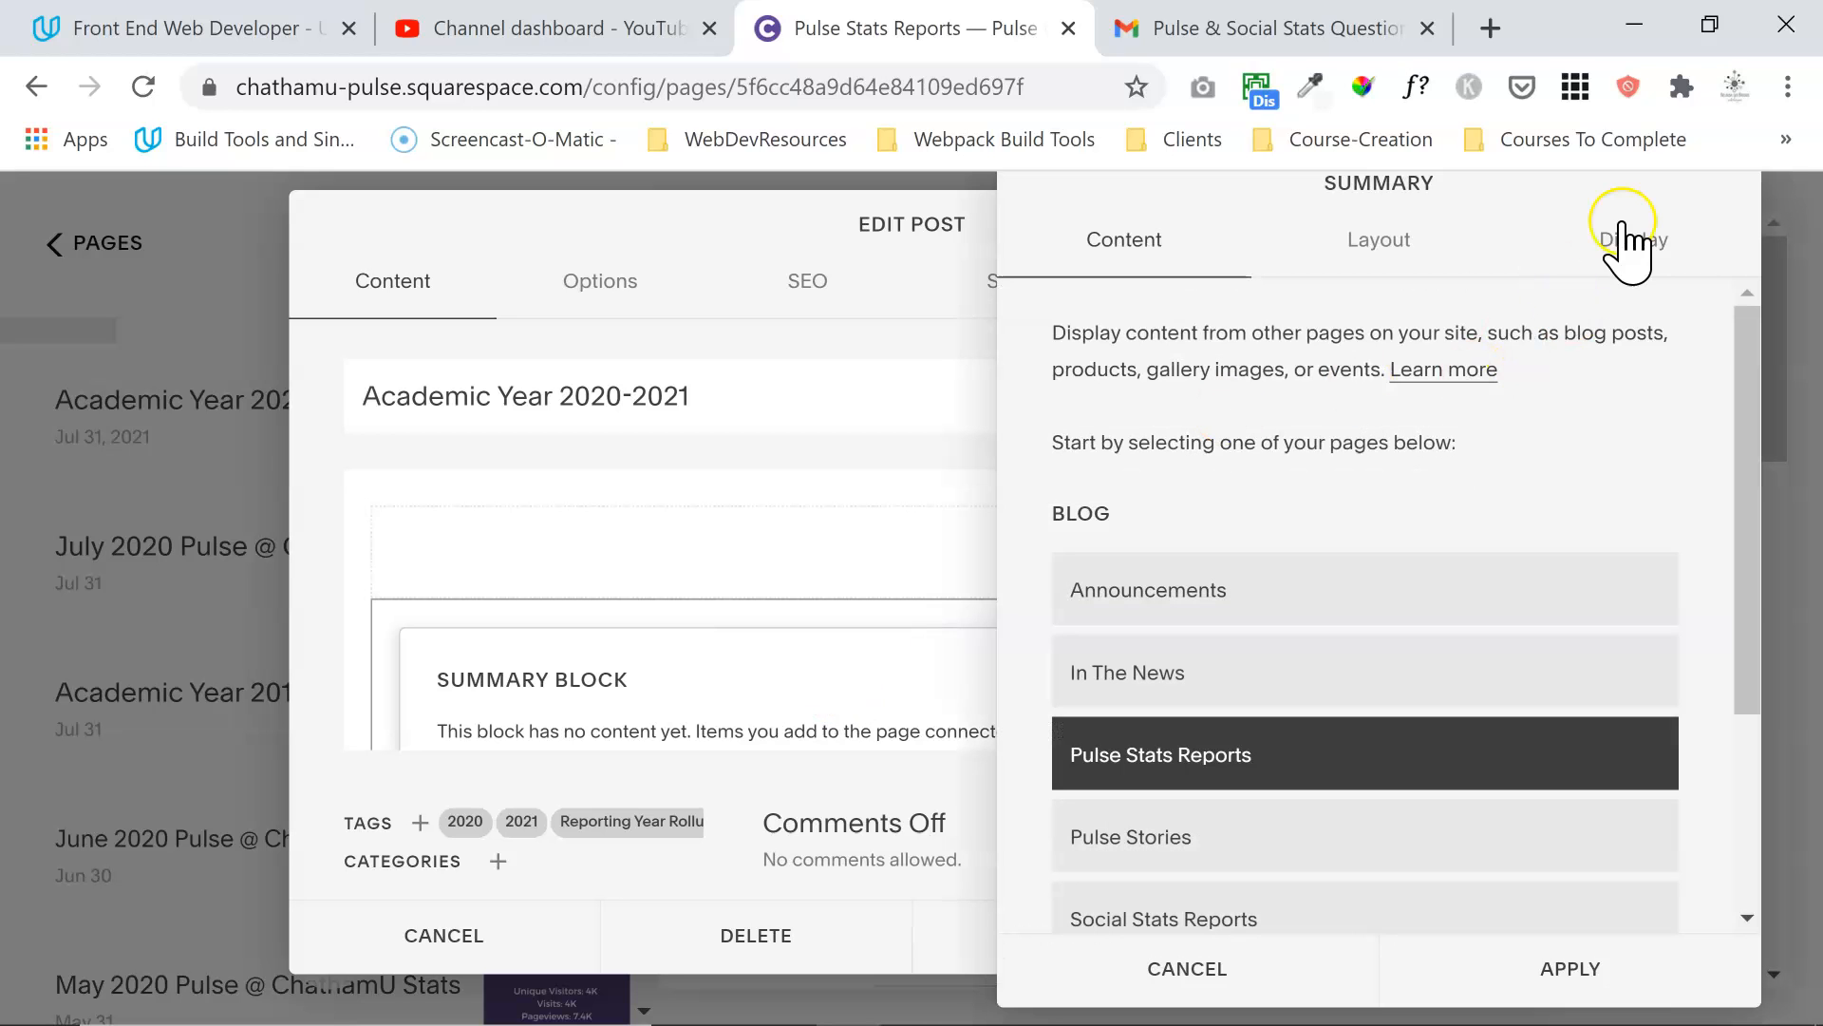
left_click(1624, 252)
left_click_drag(1742, 447, 1723, 772)
left_click_drag(1396, 758, 1128, 755)
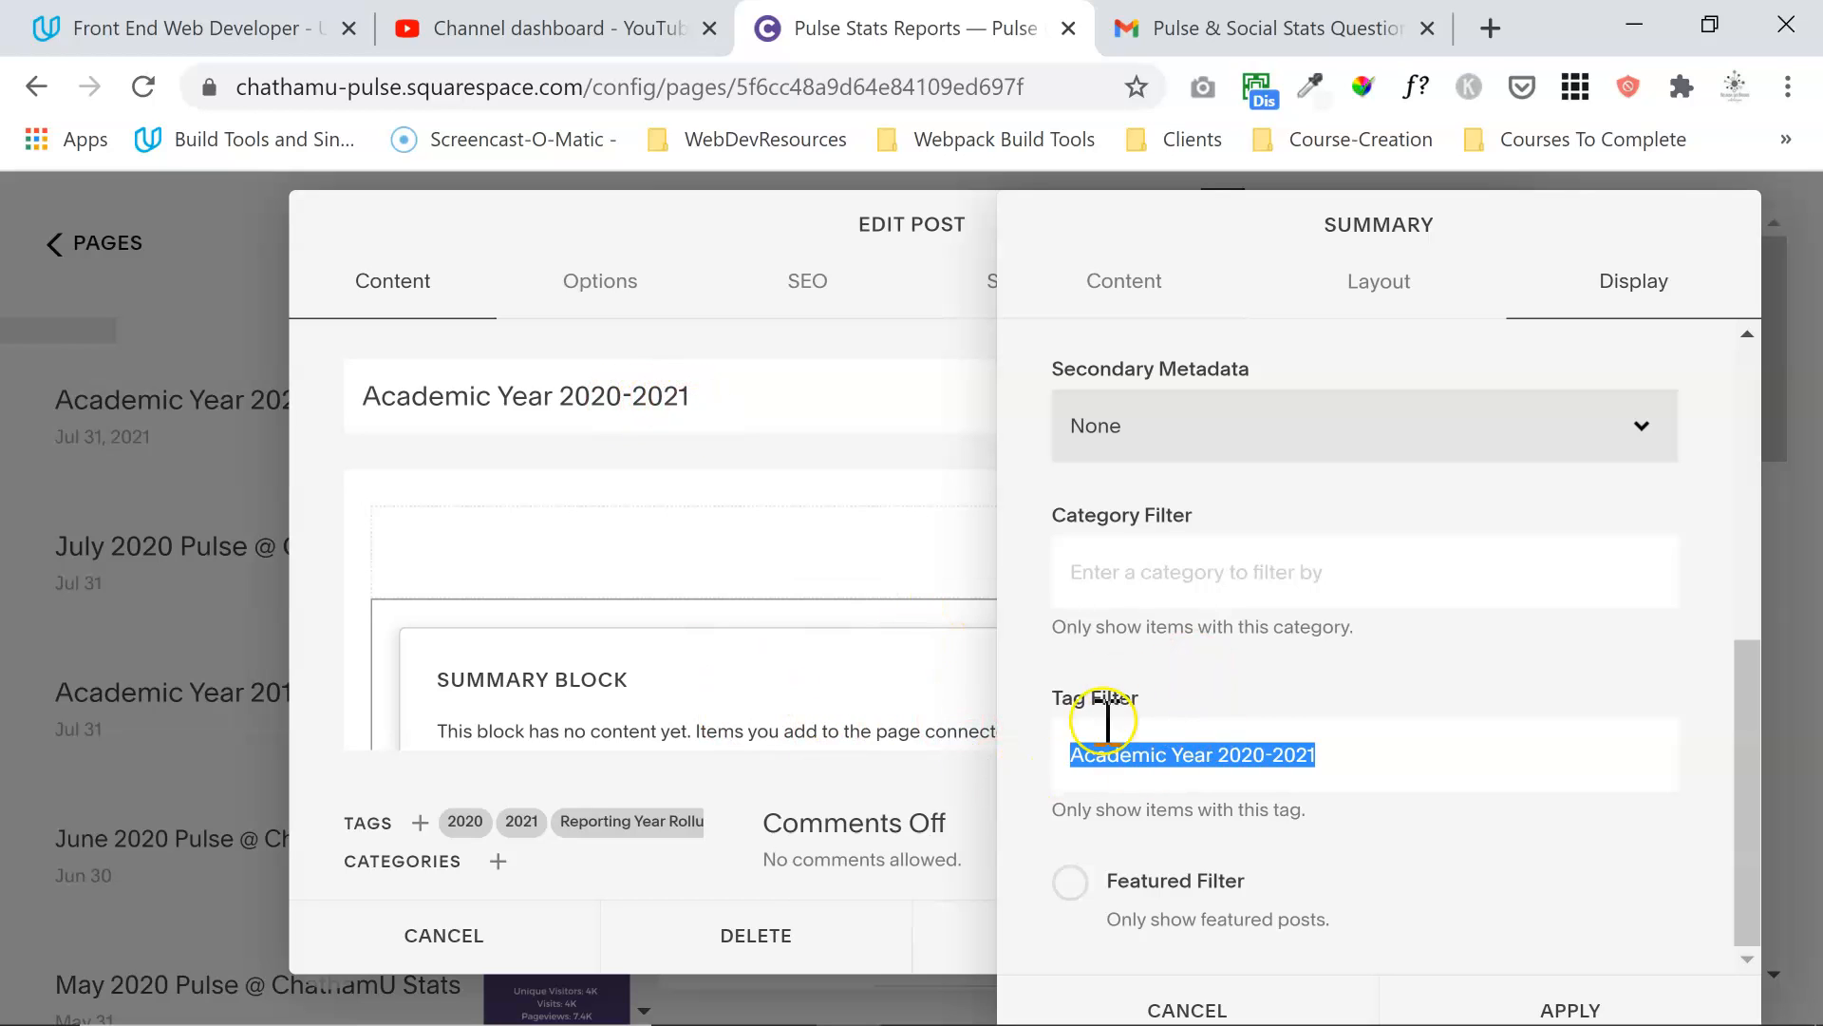
left_click(1135, 750)
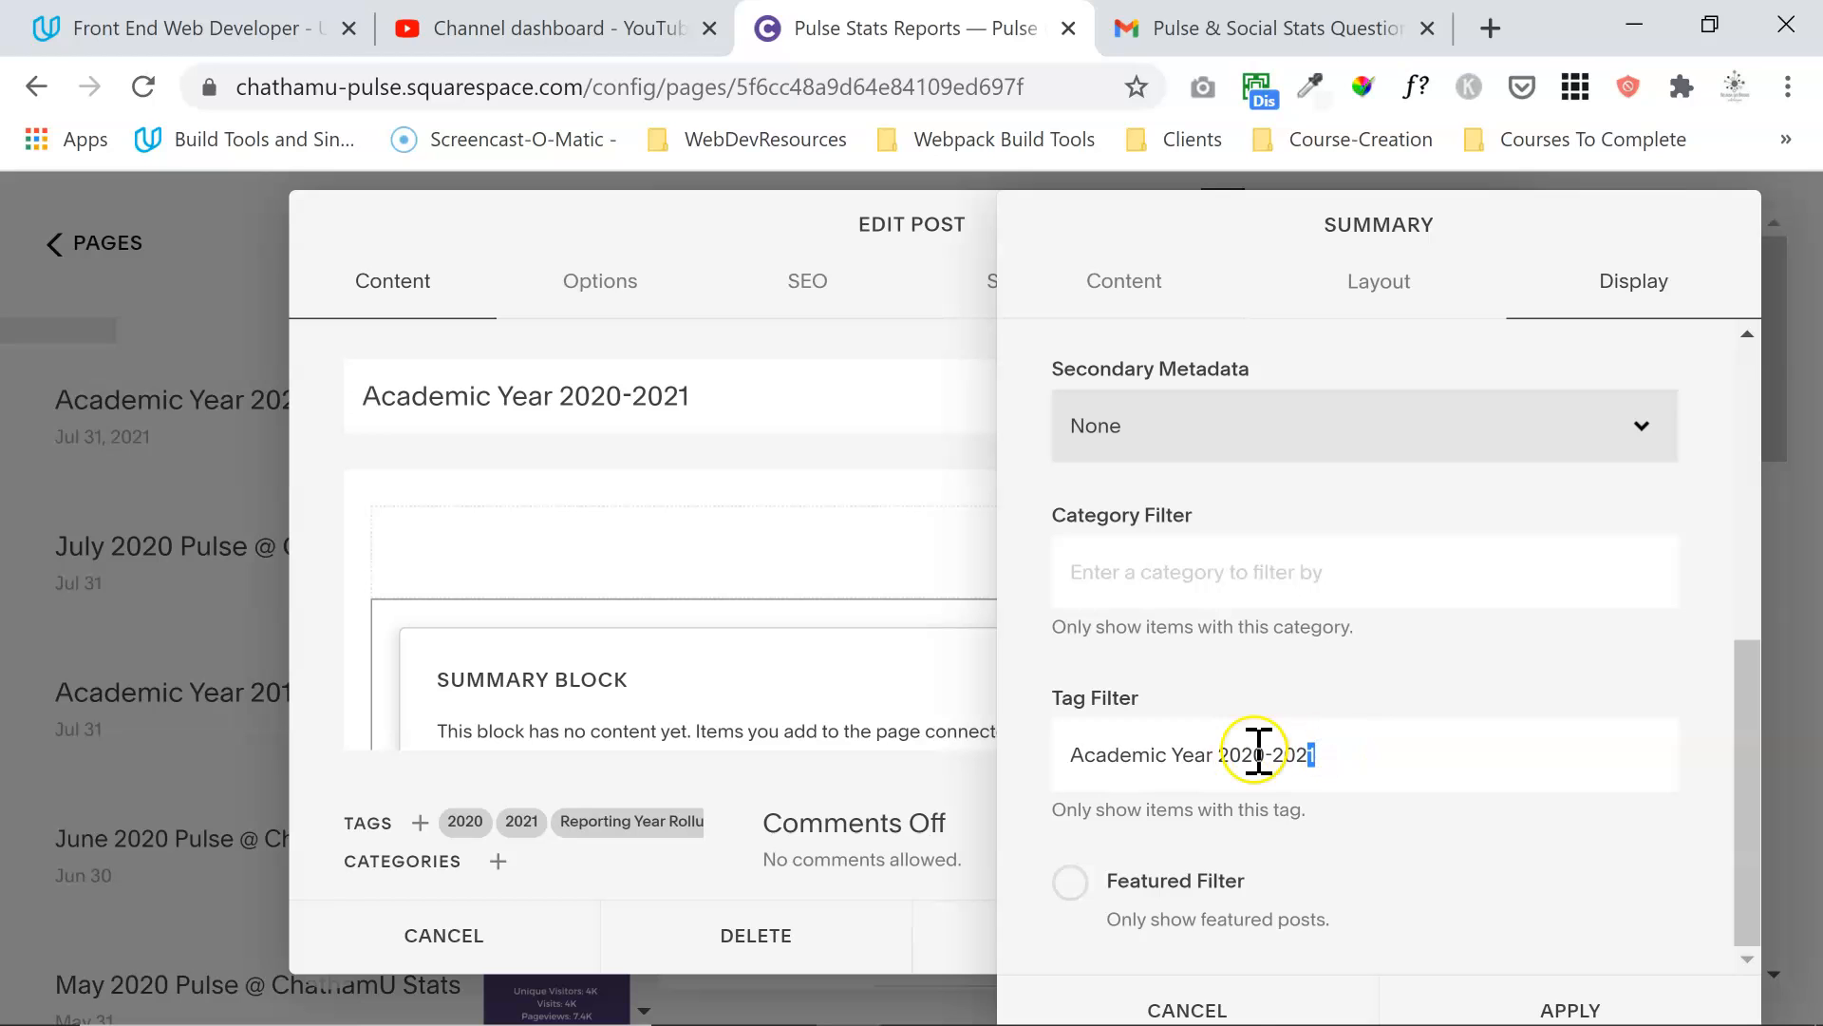
left_click(1188, 1005)
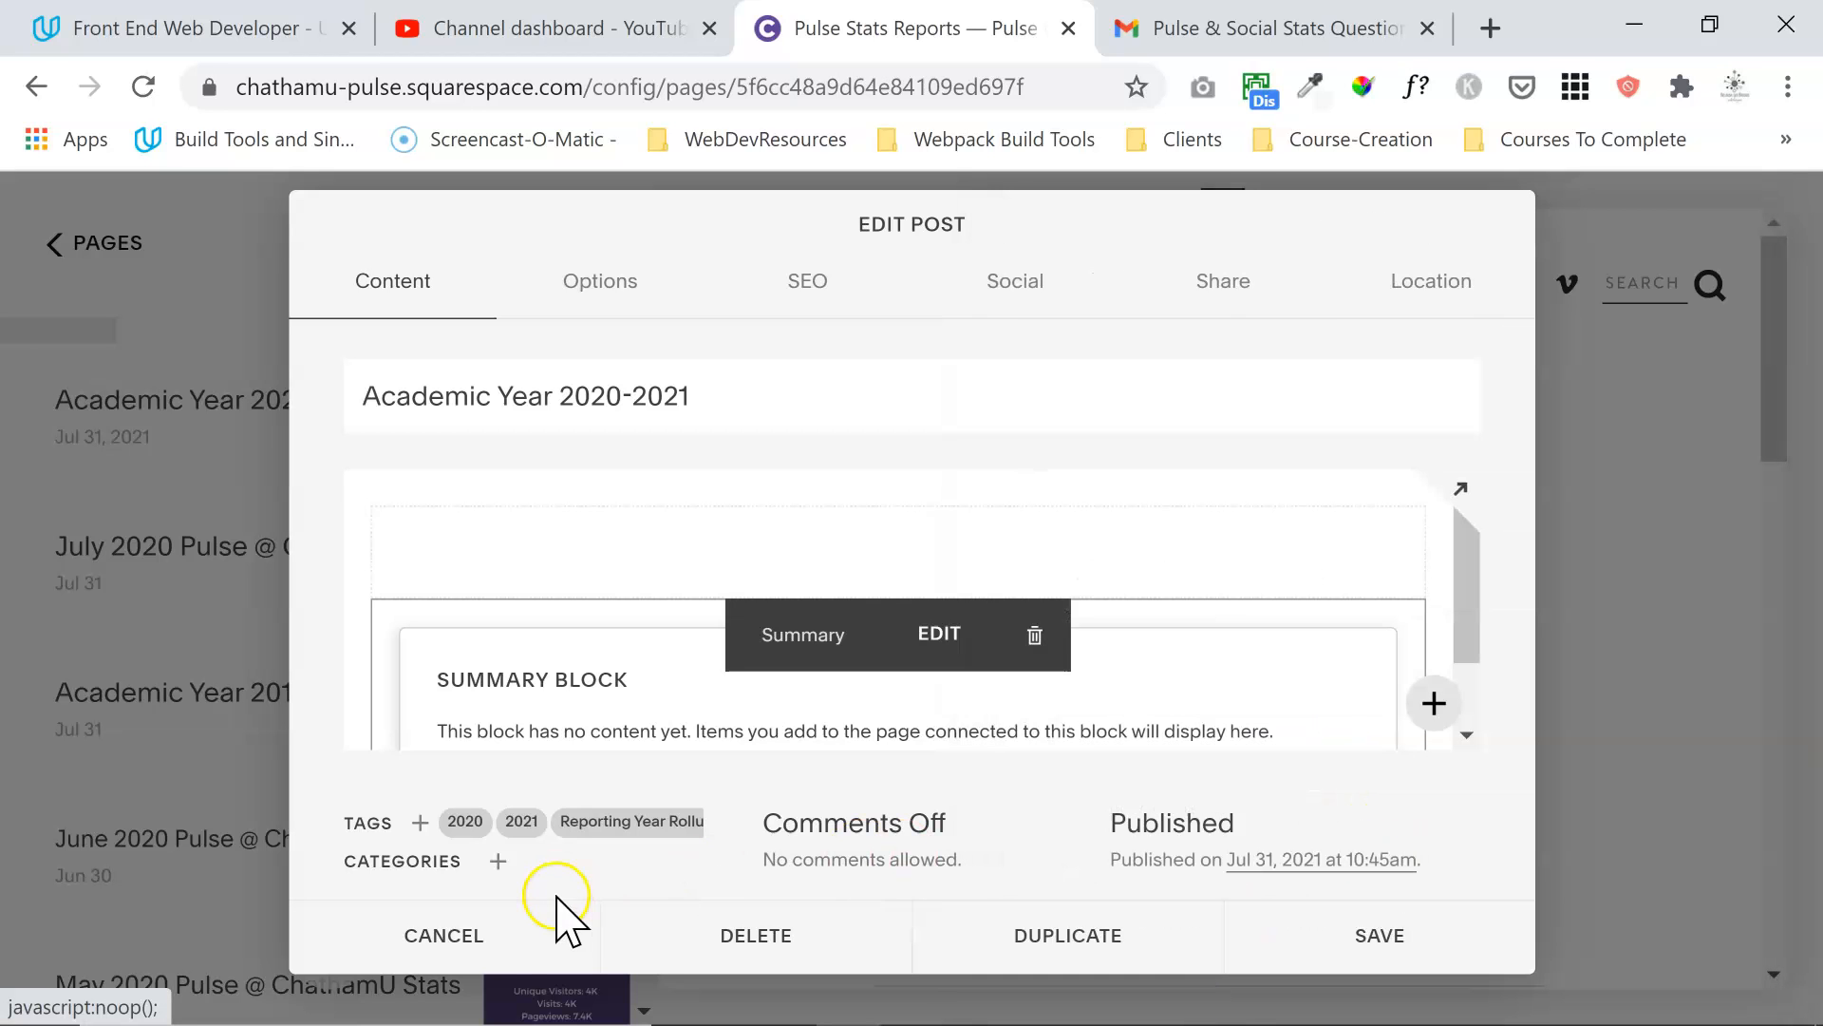
left_click(504, 931)
Step: Examine the summary block's tag filter in the Academic Year 2018-2019 post and close the block settings without changes
left_click_drag(628, 465, 668, 858)
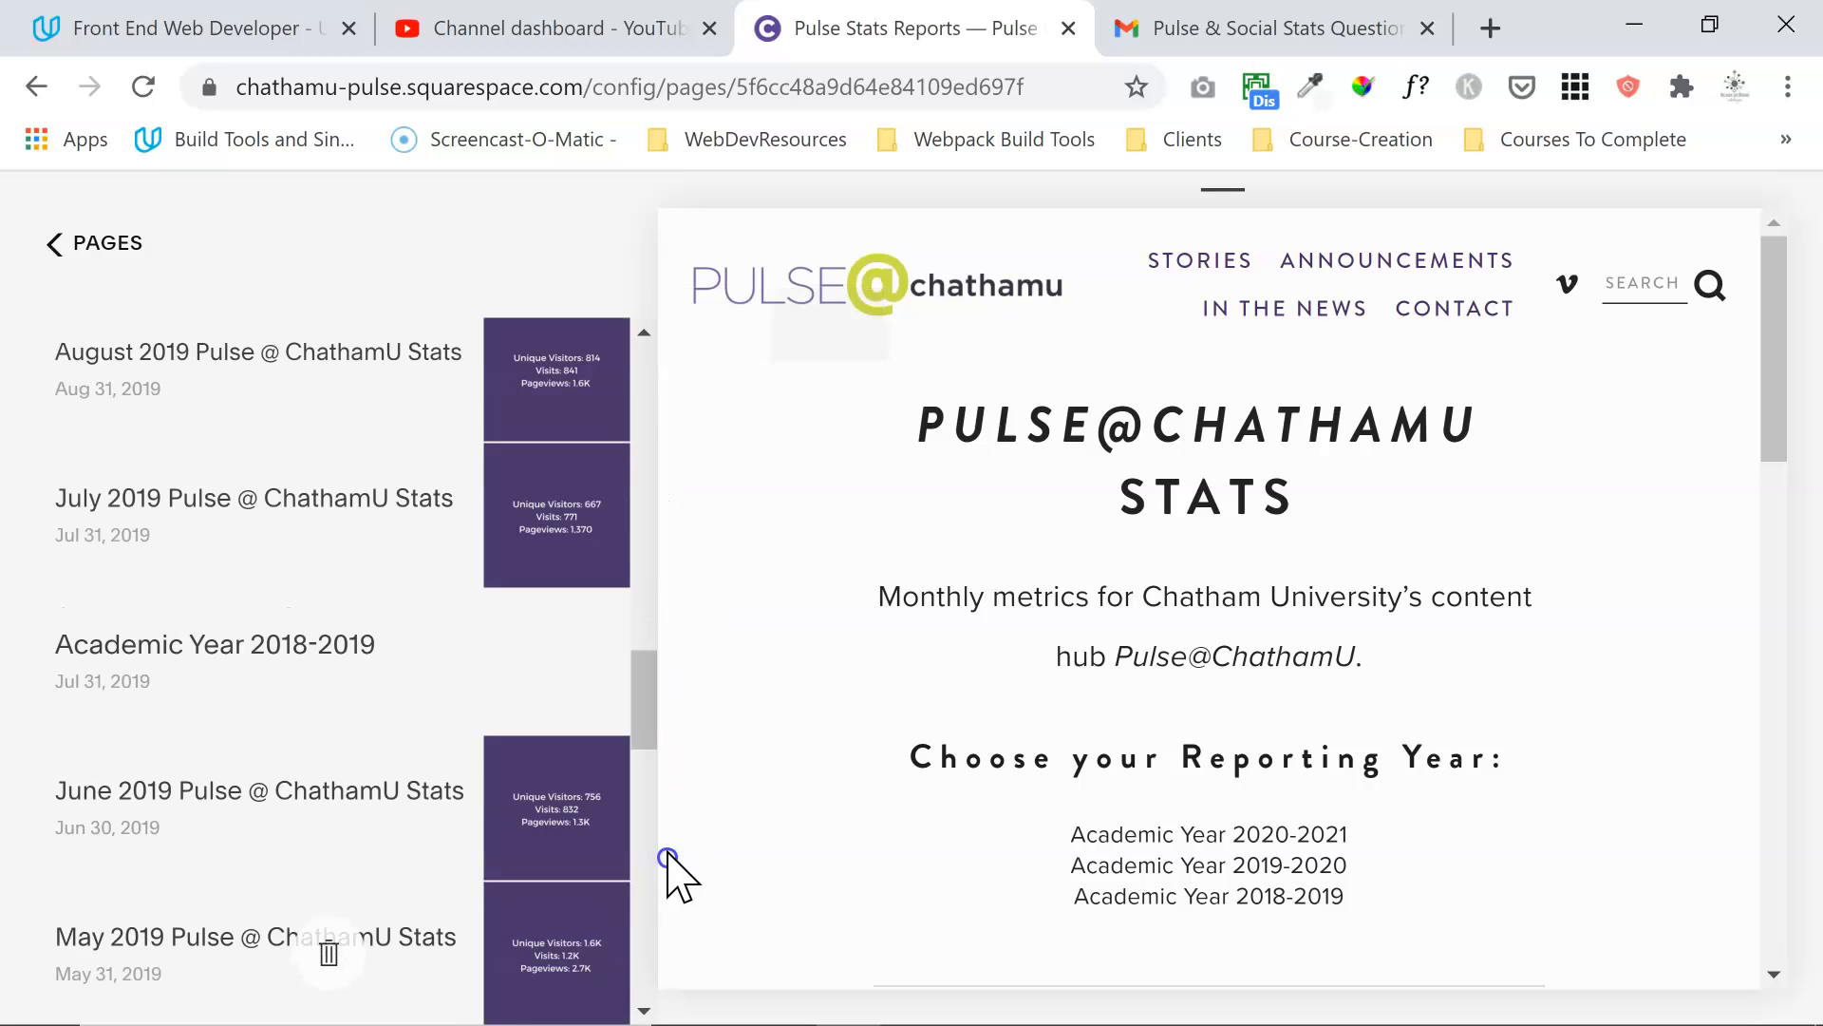
mouse_move(196, 651)
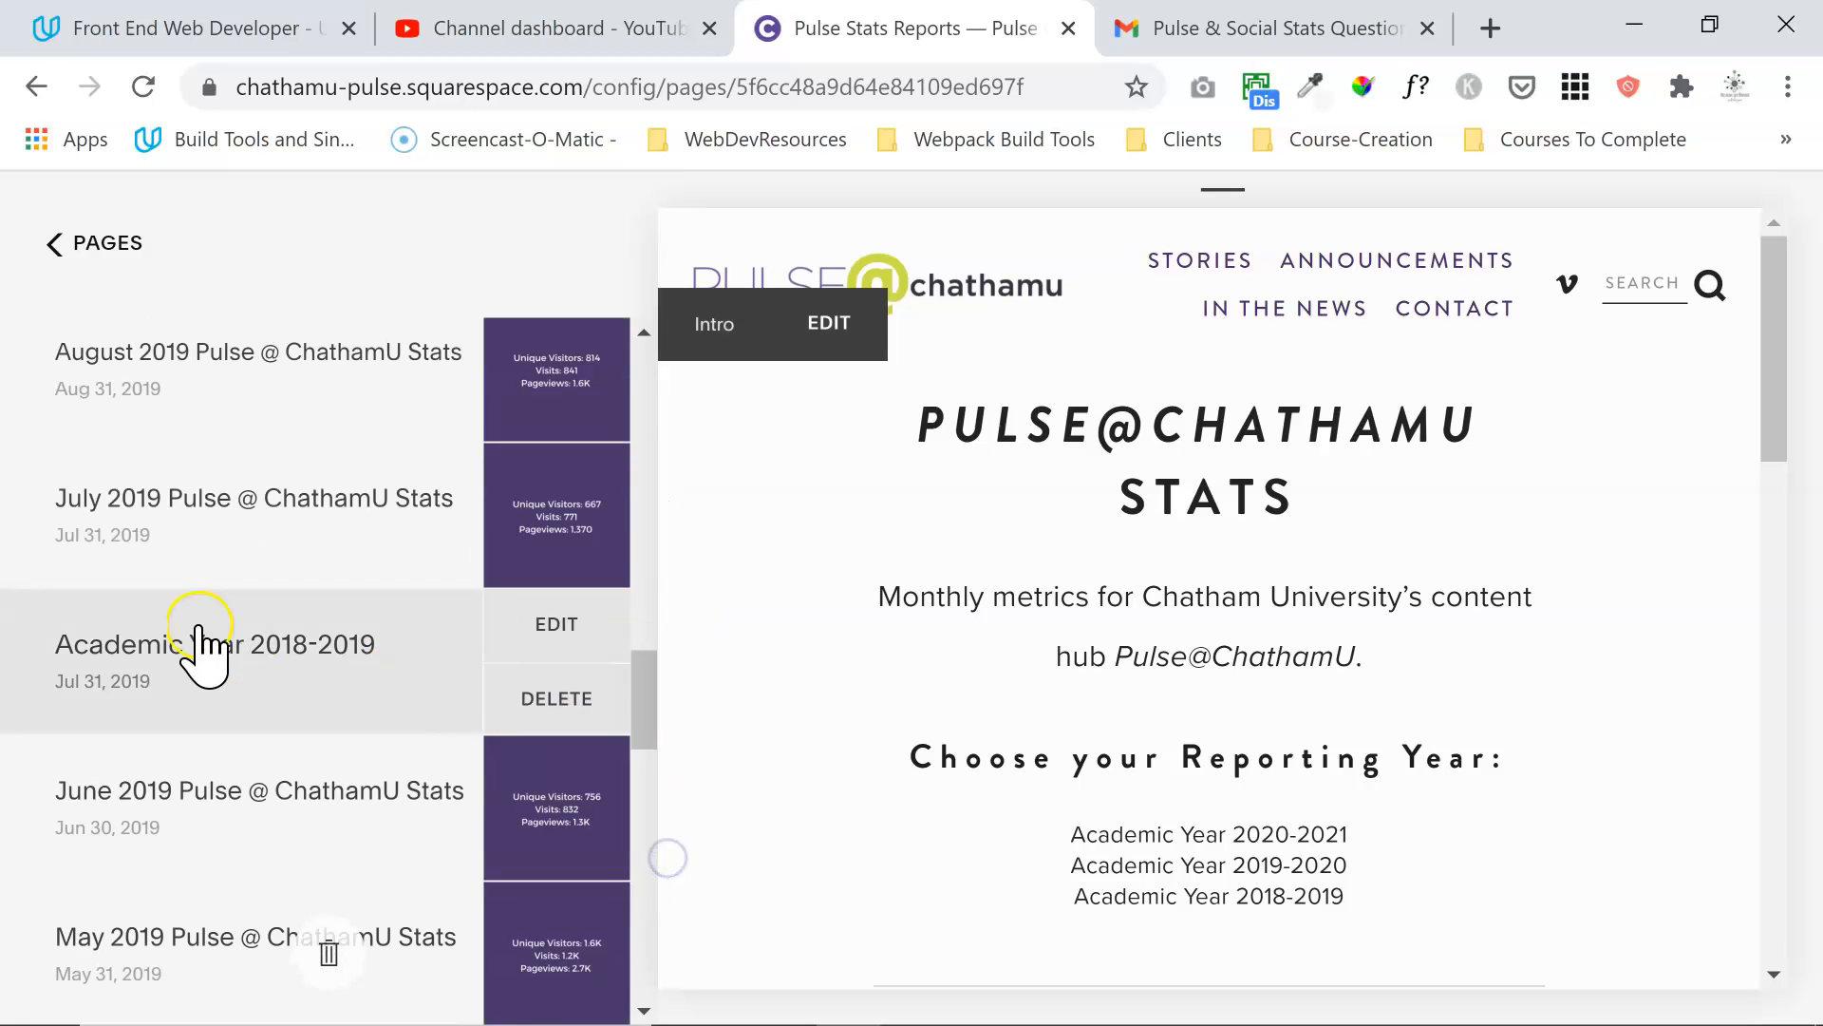
left_click(541, 627)
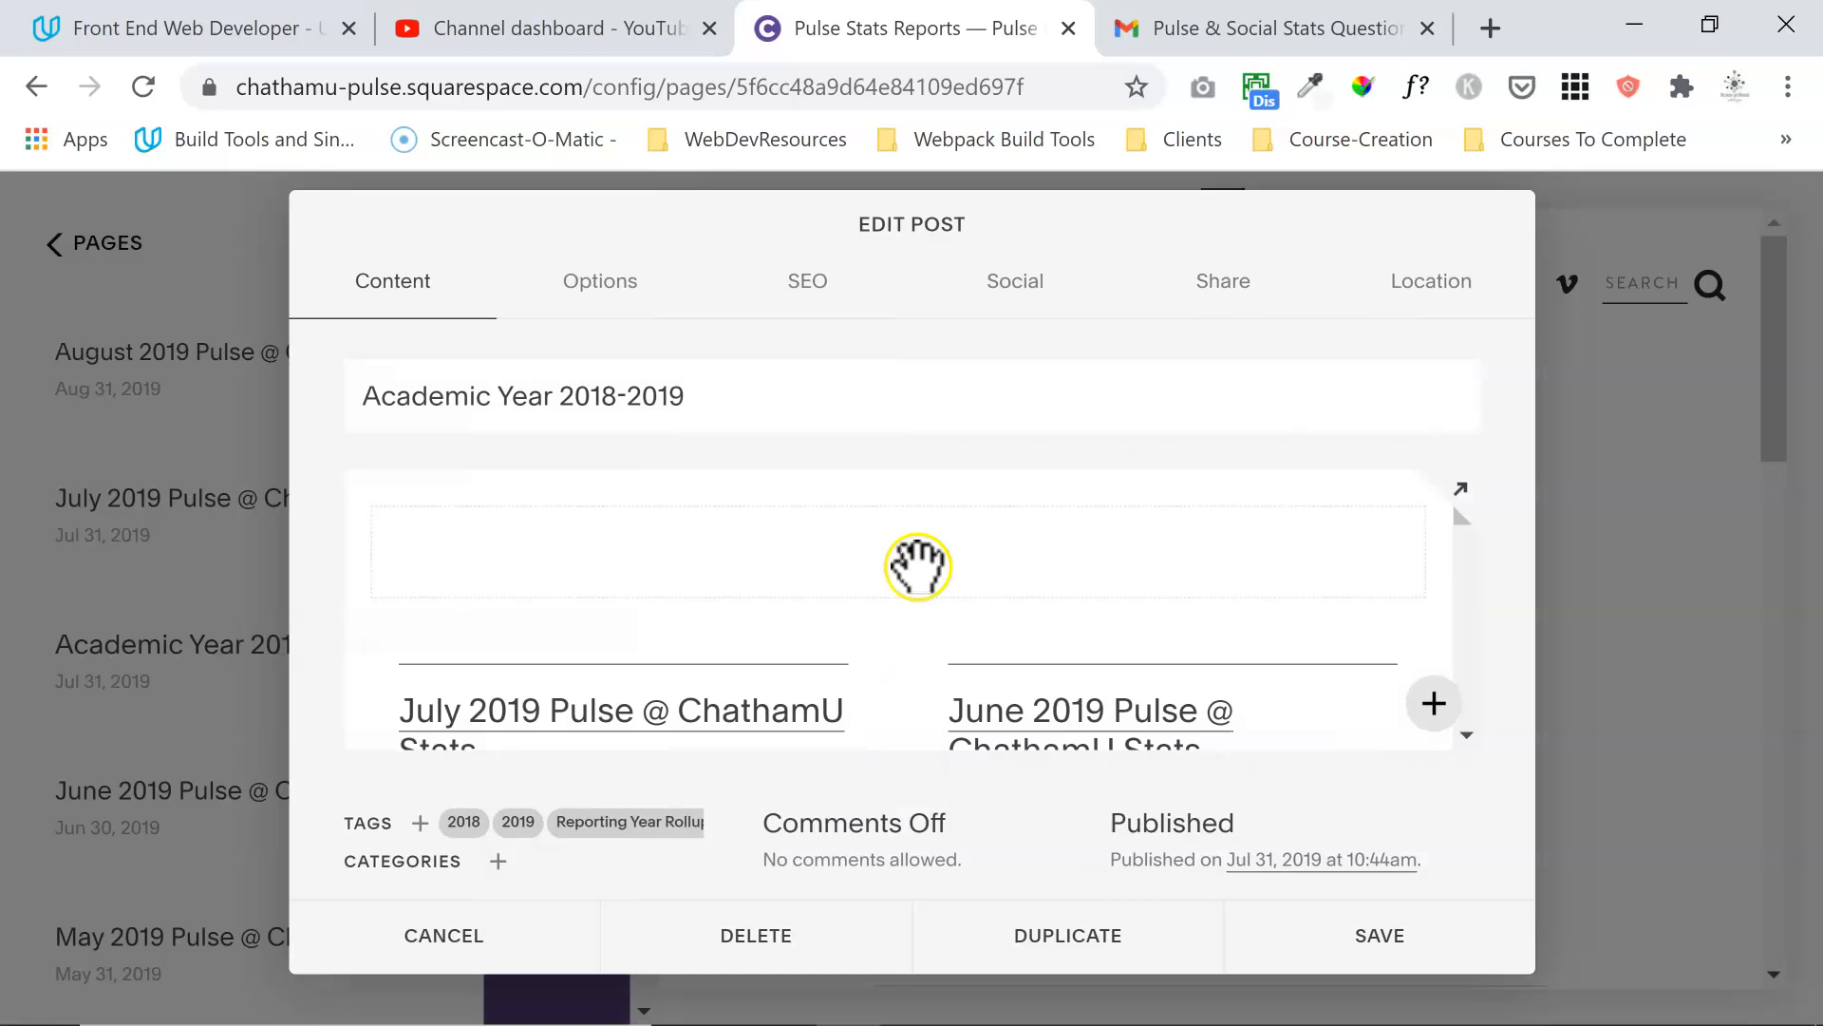
left_click(924, 649)
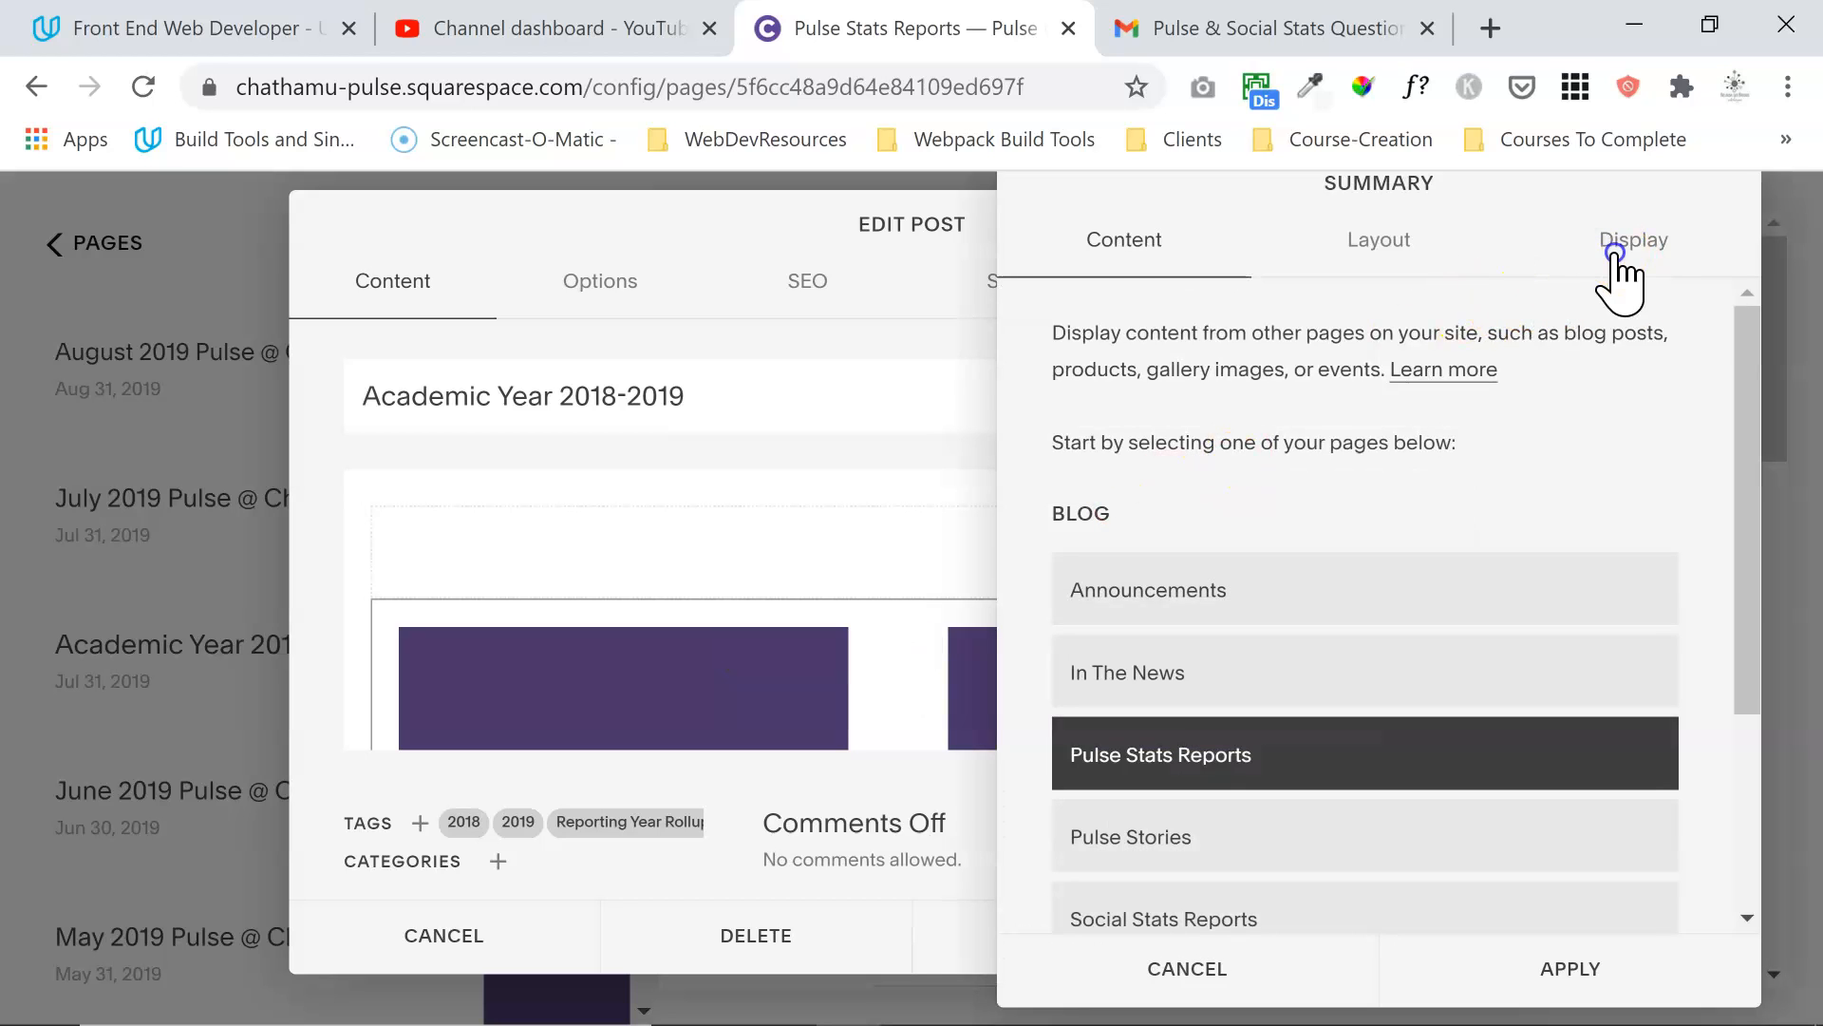
left_click(1614, 252)
left_click_drag(1750, 460, 1748, 772)
left_click_drag(1453, 765, 950, 788)
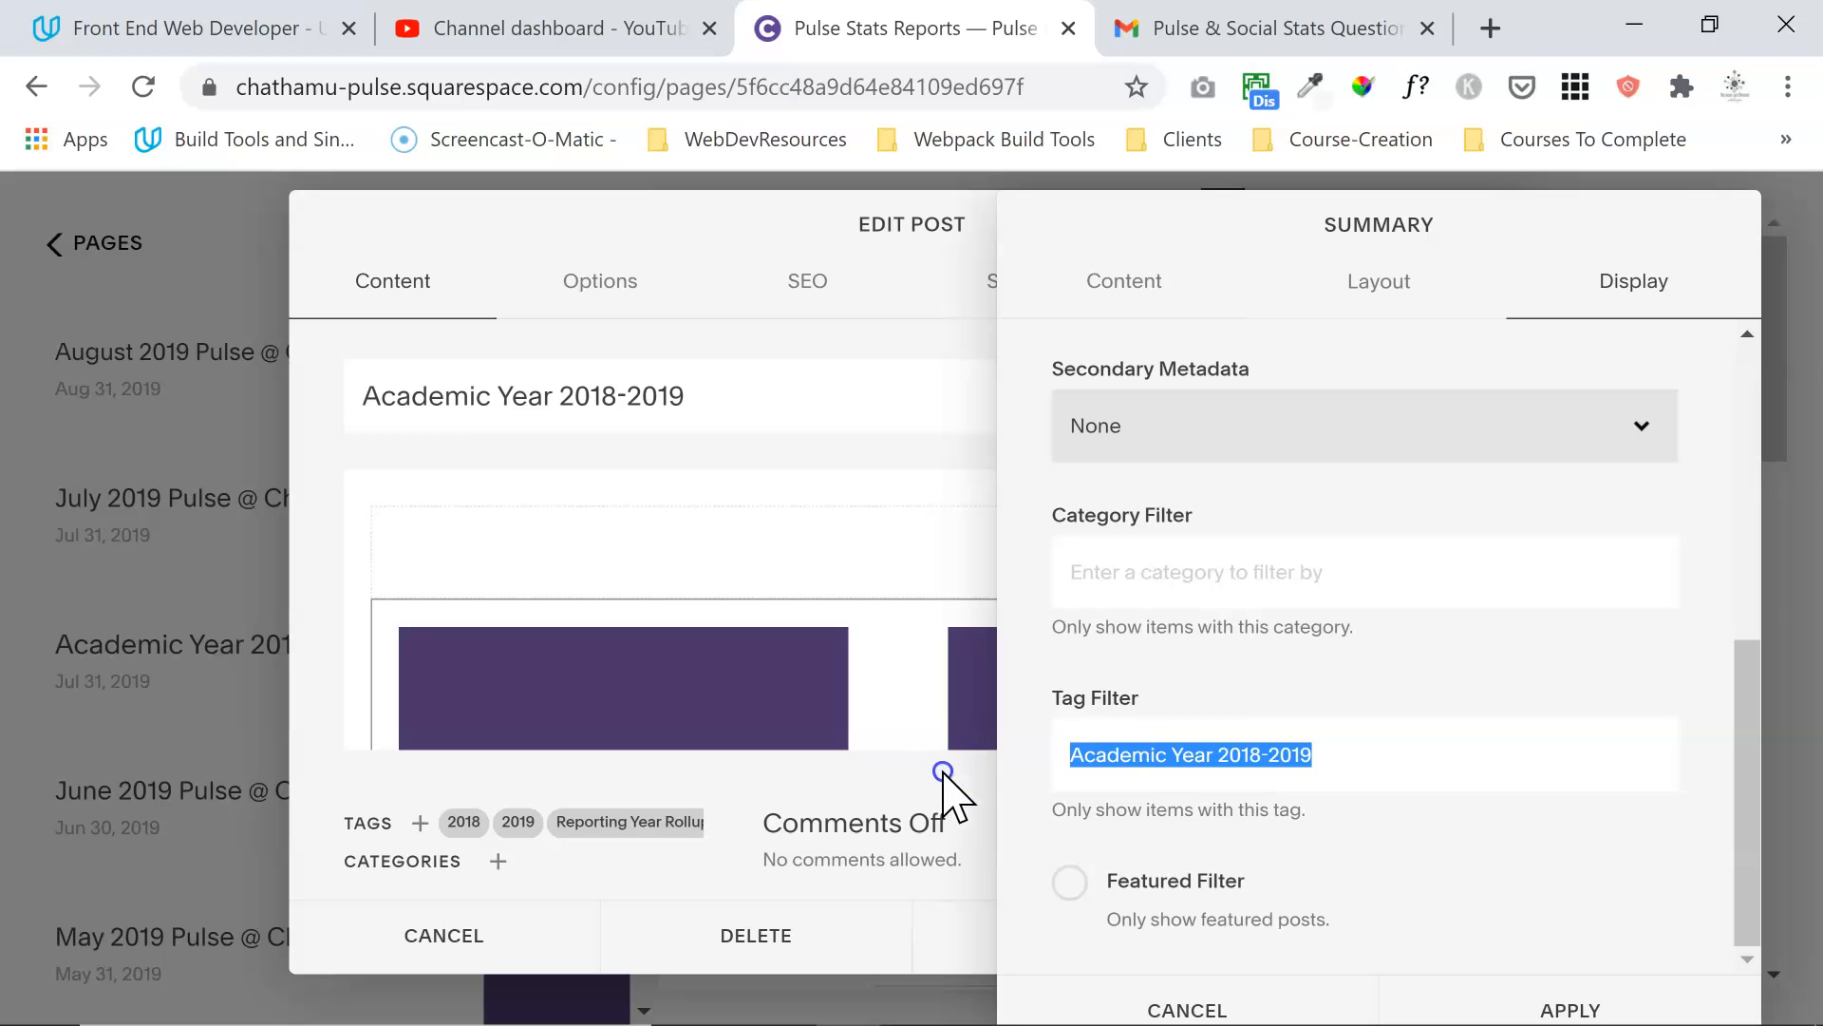
left_click(1071, 756)
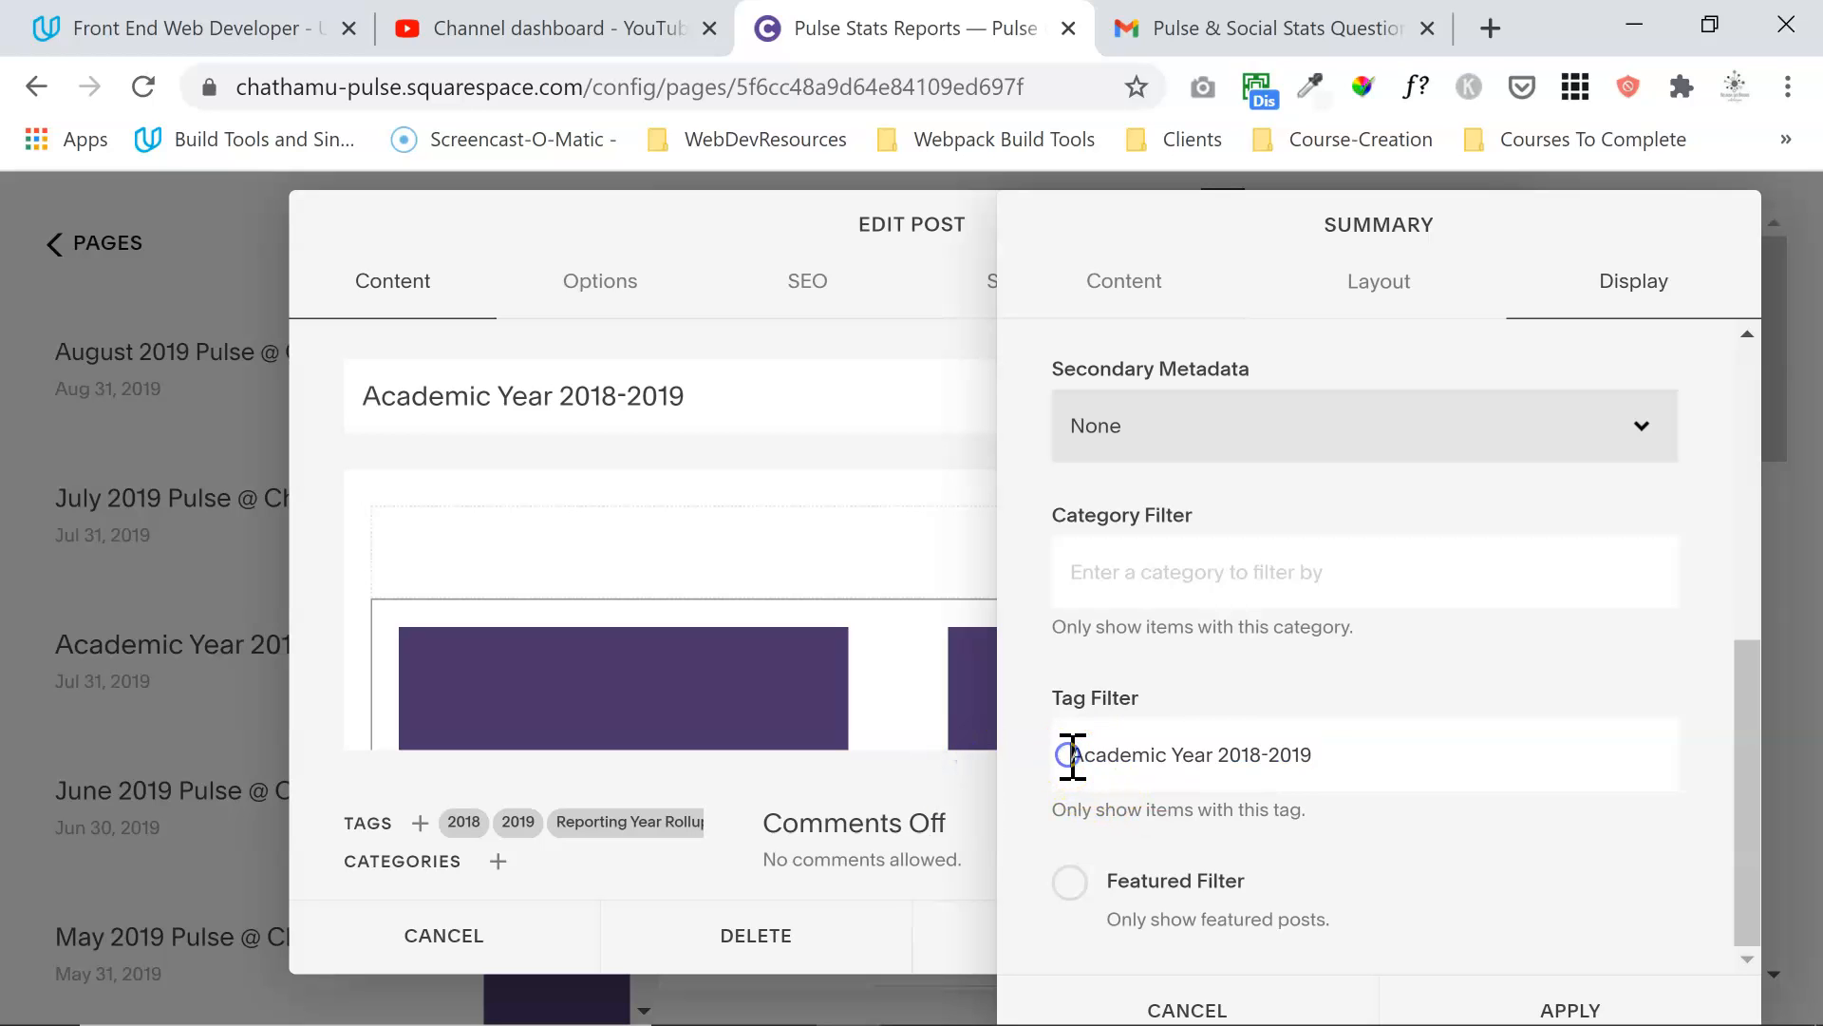
left_click(1184, 1008)
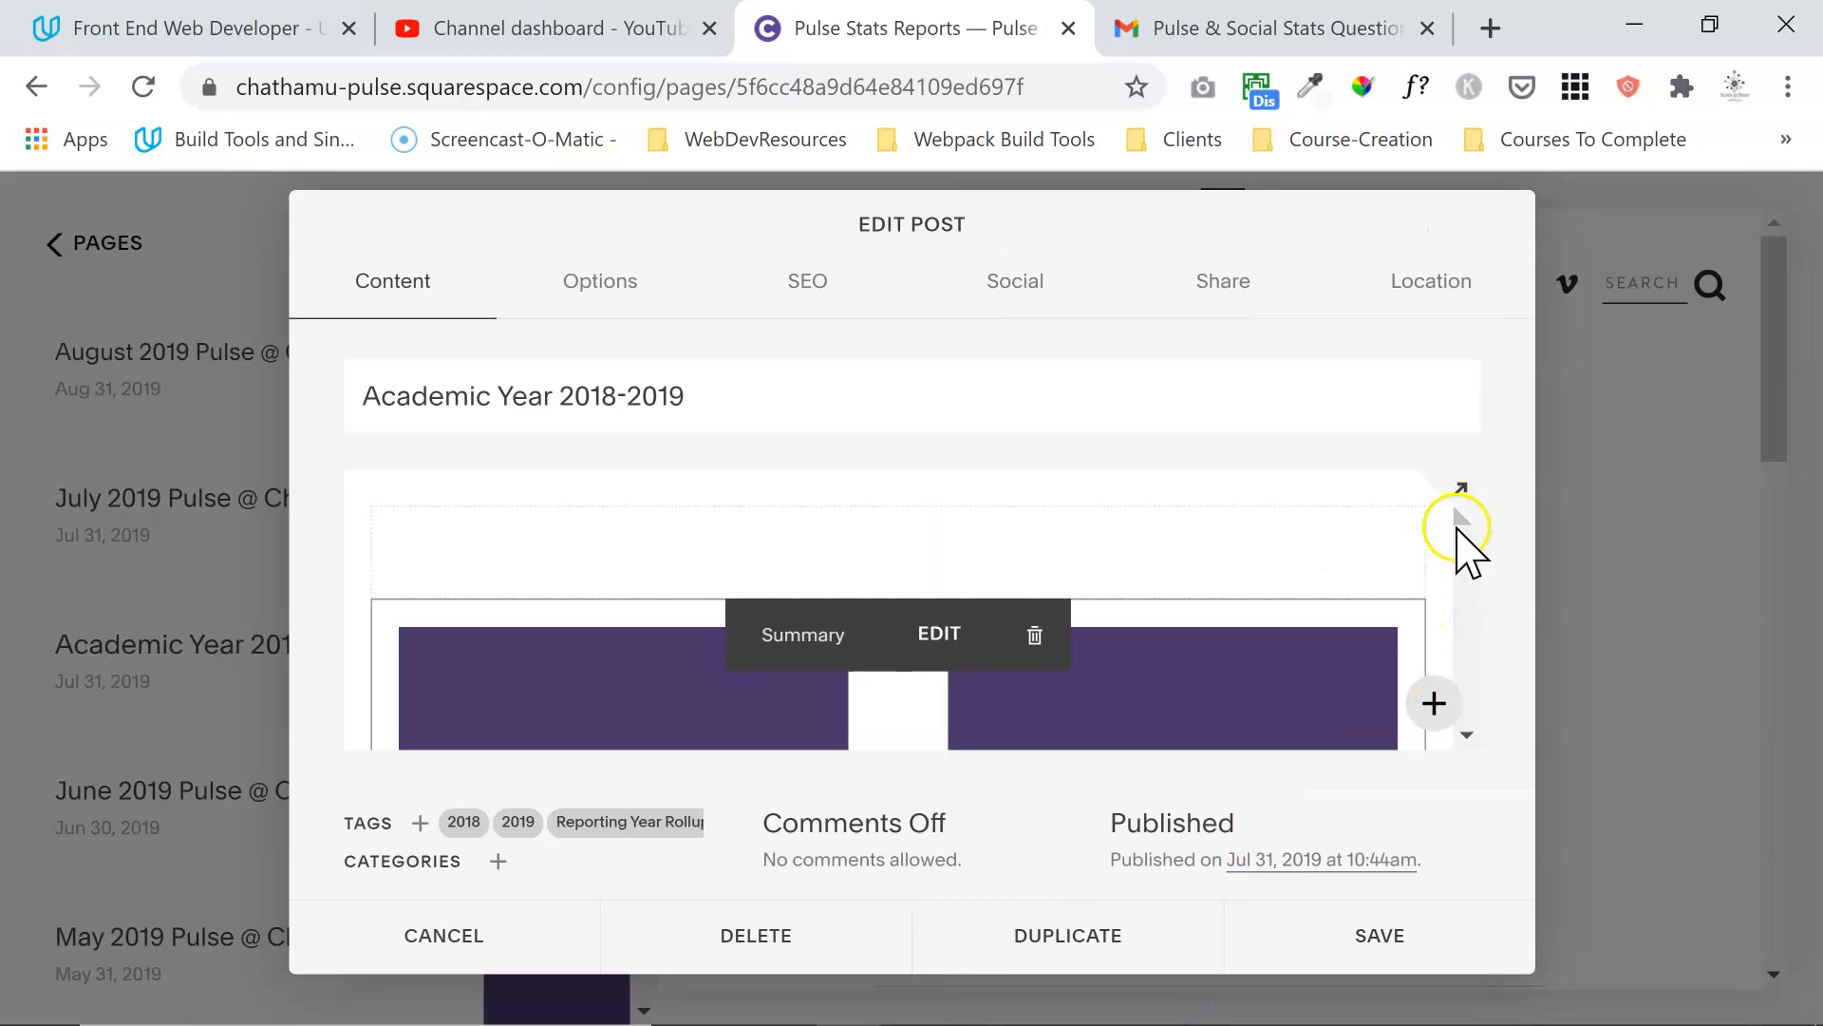
Step: Look through the monthly reports in the Academic Year 2018-2019 post's summary block and close the post without saving
left_click_drag(1457, 520, 1457, 527)
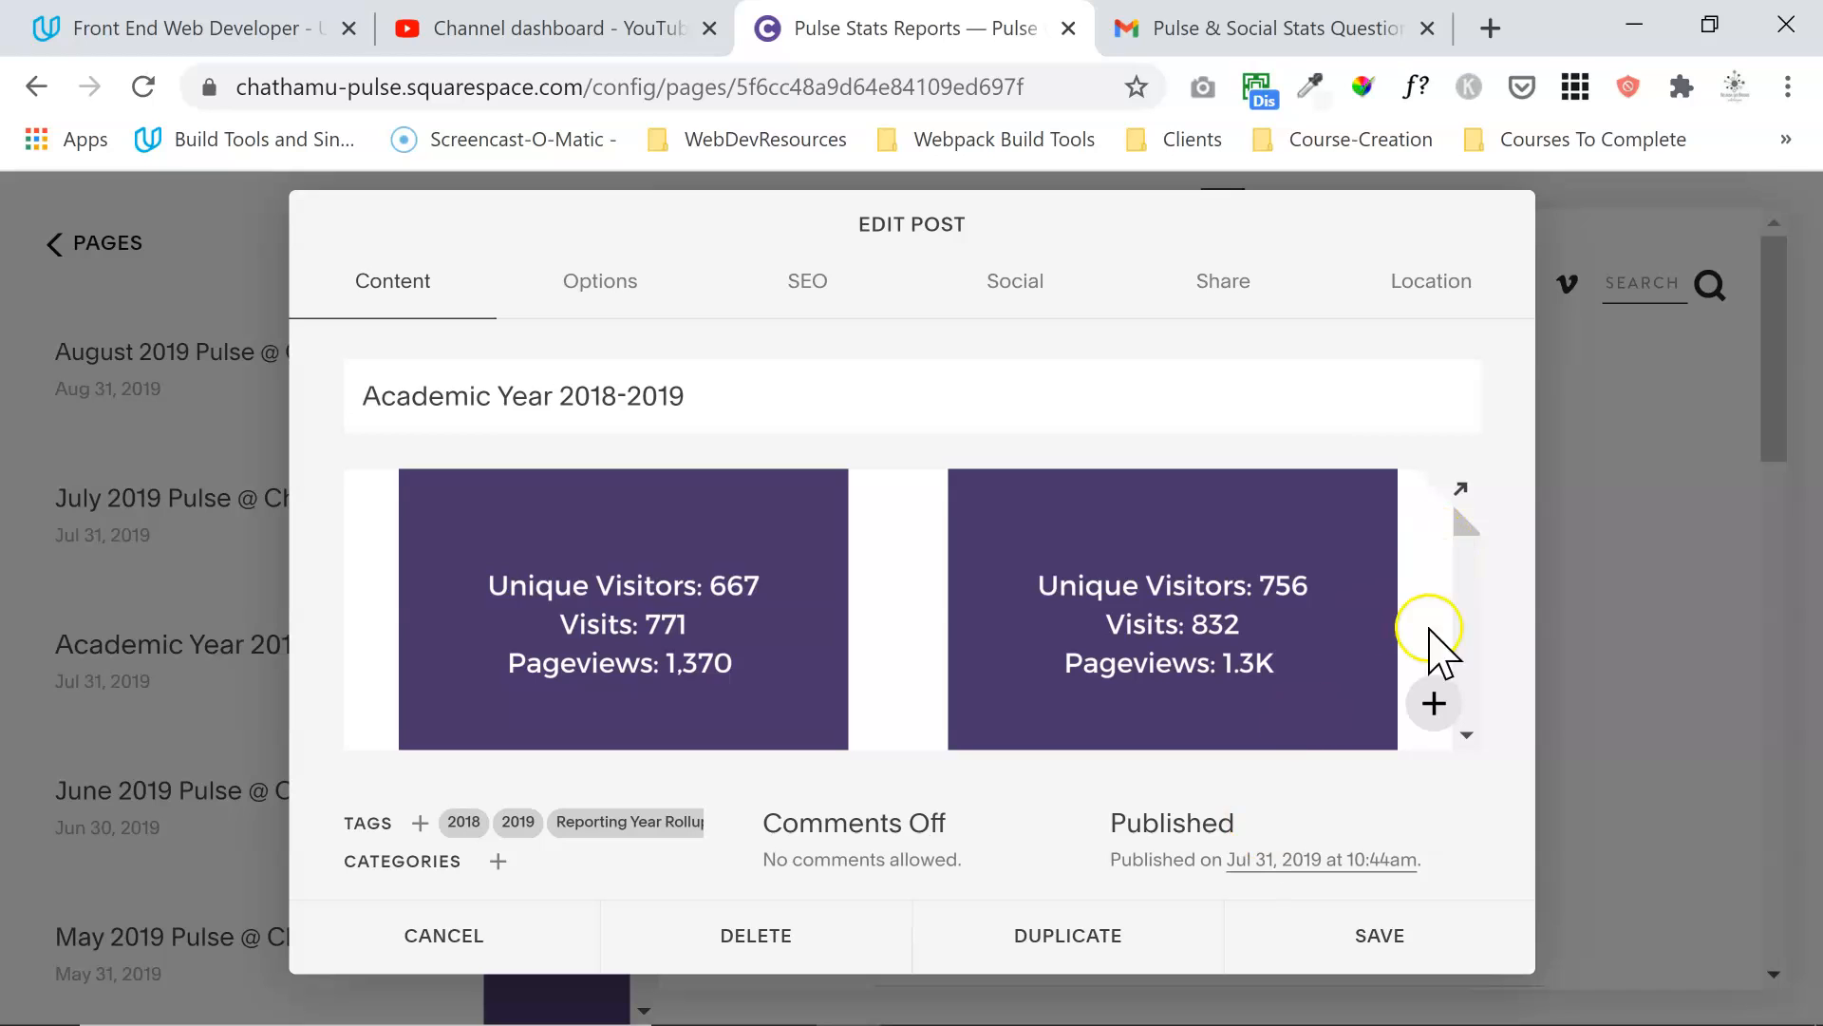
left_click(1467, 736)
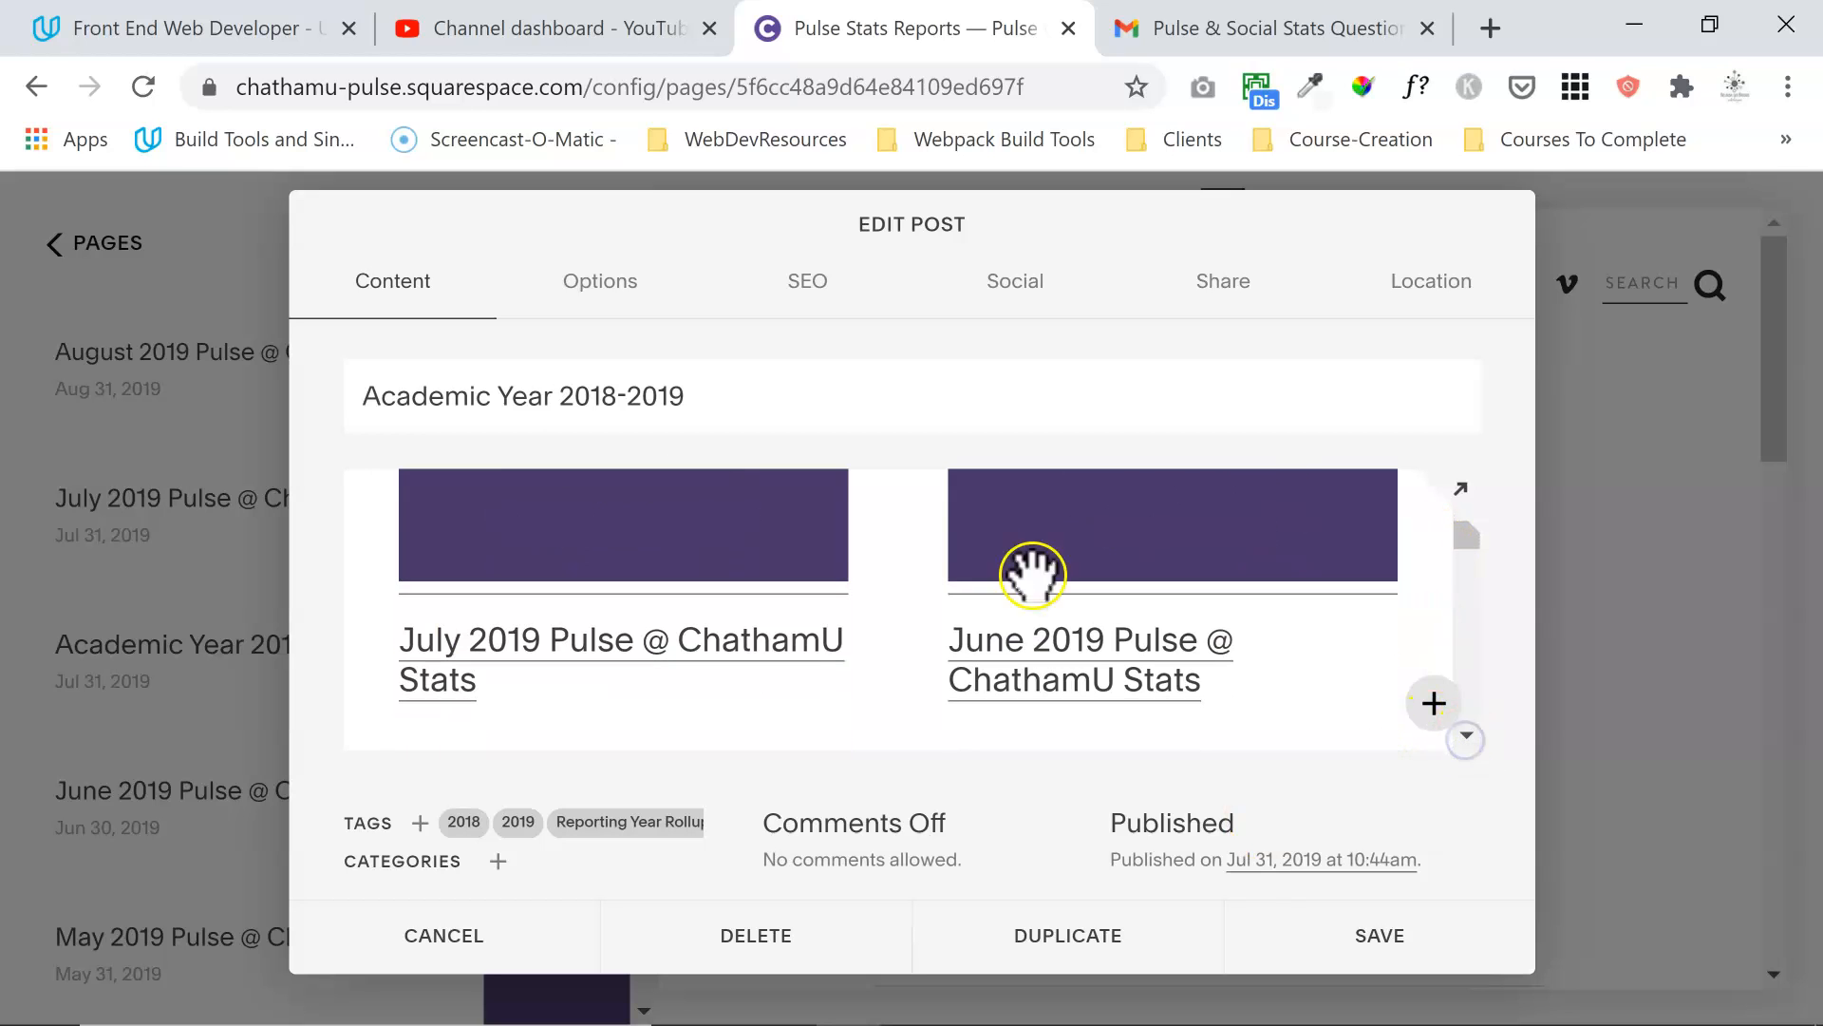
left_click(478, 942)
Step: Preview the Academic Year 2018-2019 post and look through its monthly stats reports
mouse_move(211, 716)
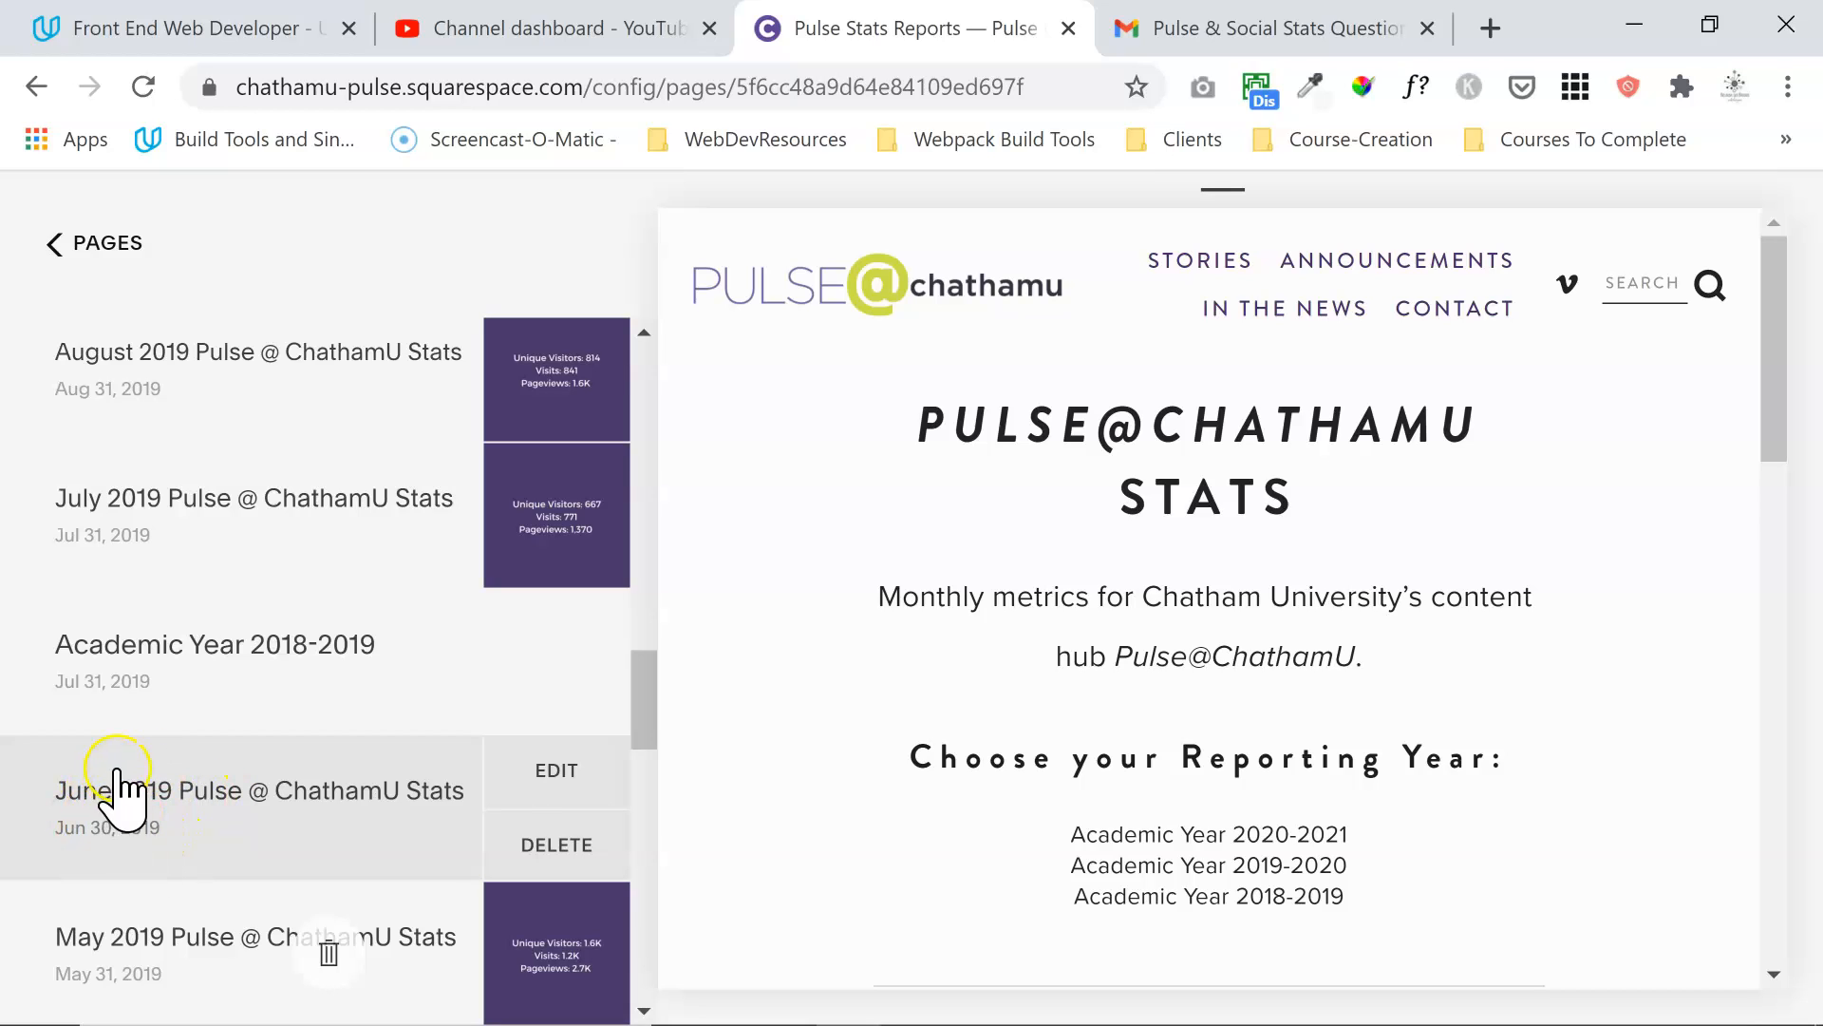
left_click(357, 643)
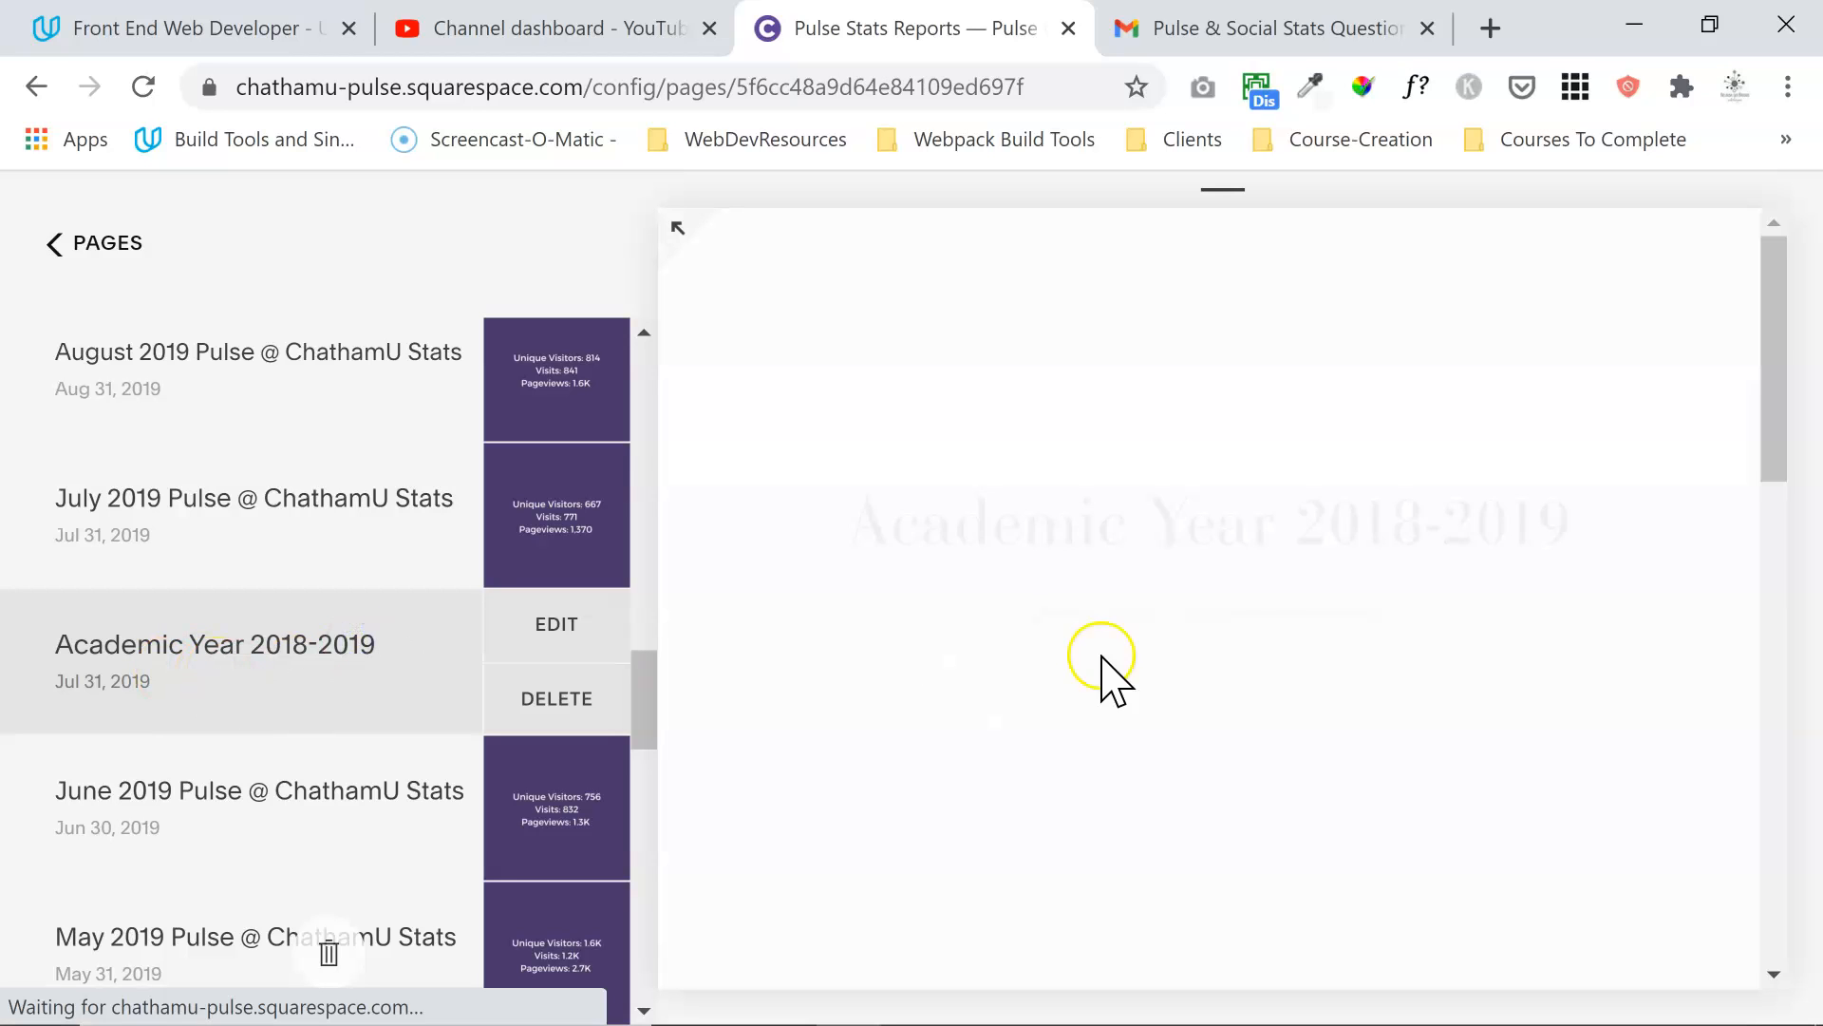
left_click_drag(1784, 304, 1802, 469)
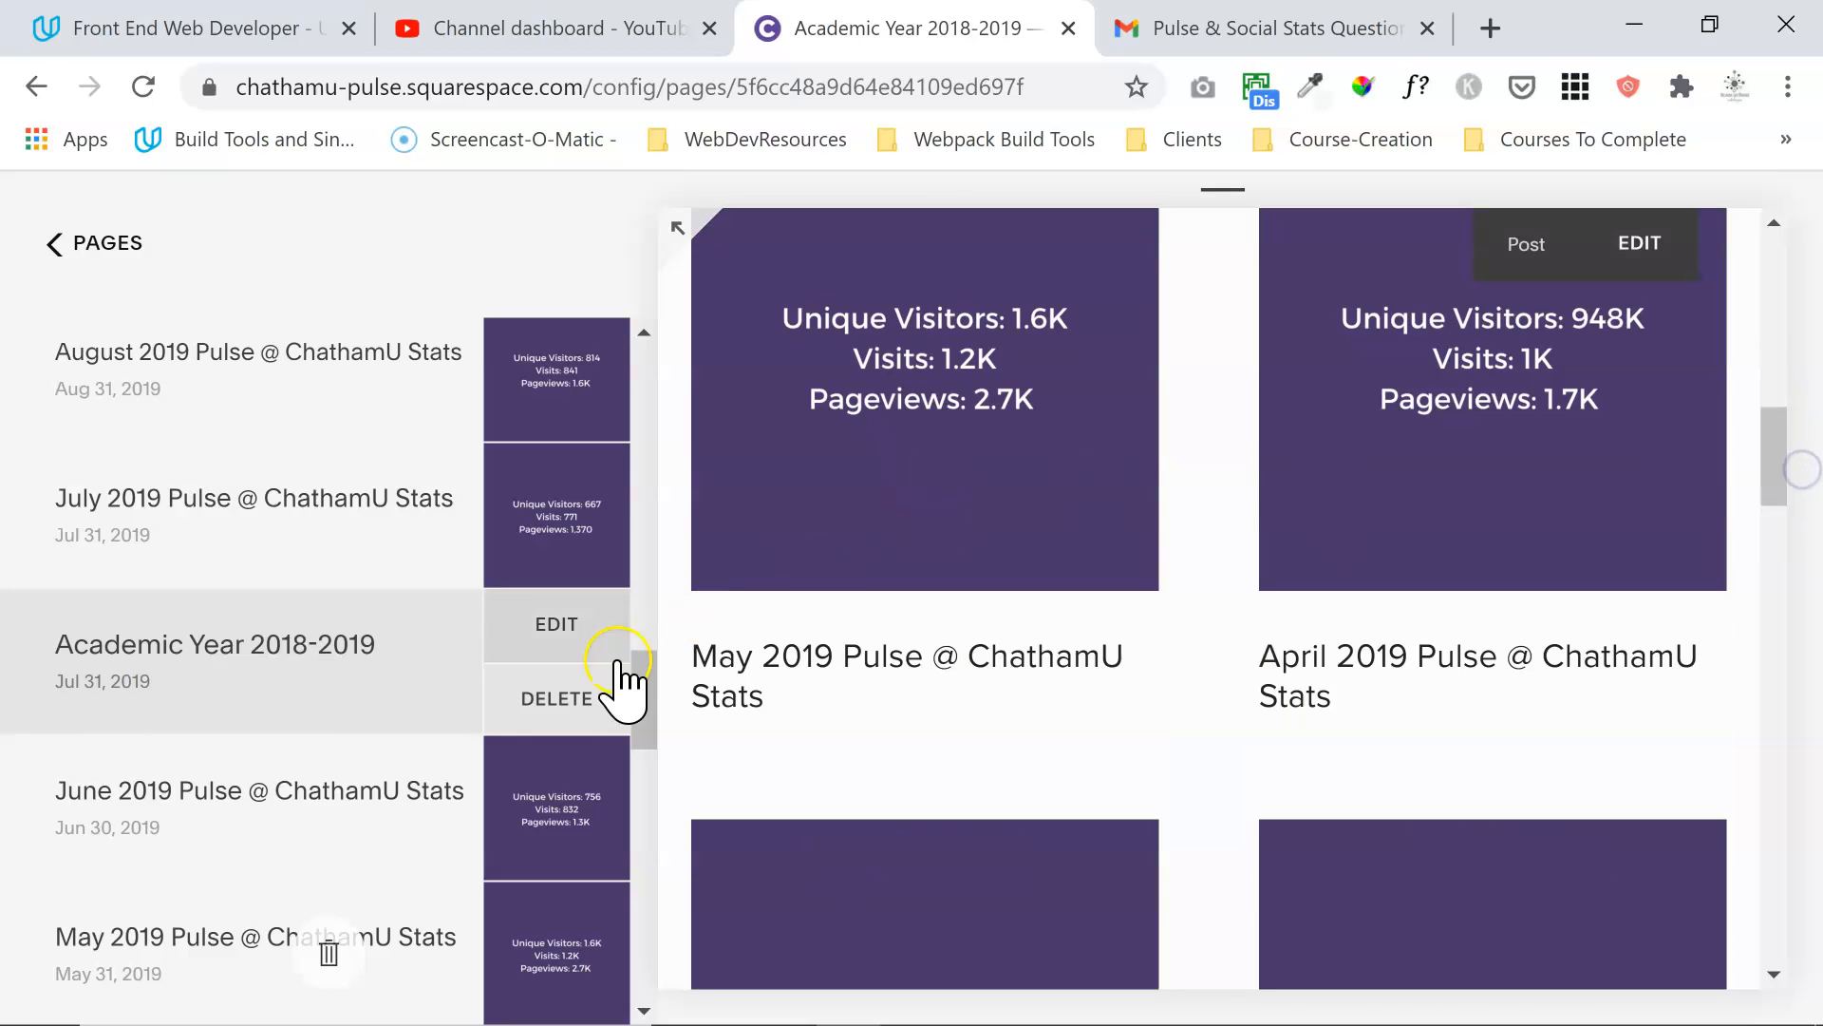
Step: Go to the Social Stats Reports blog, check the tags on the August 2020 post and close it without saving
left_click_drag(652, 725, 684, 367)
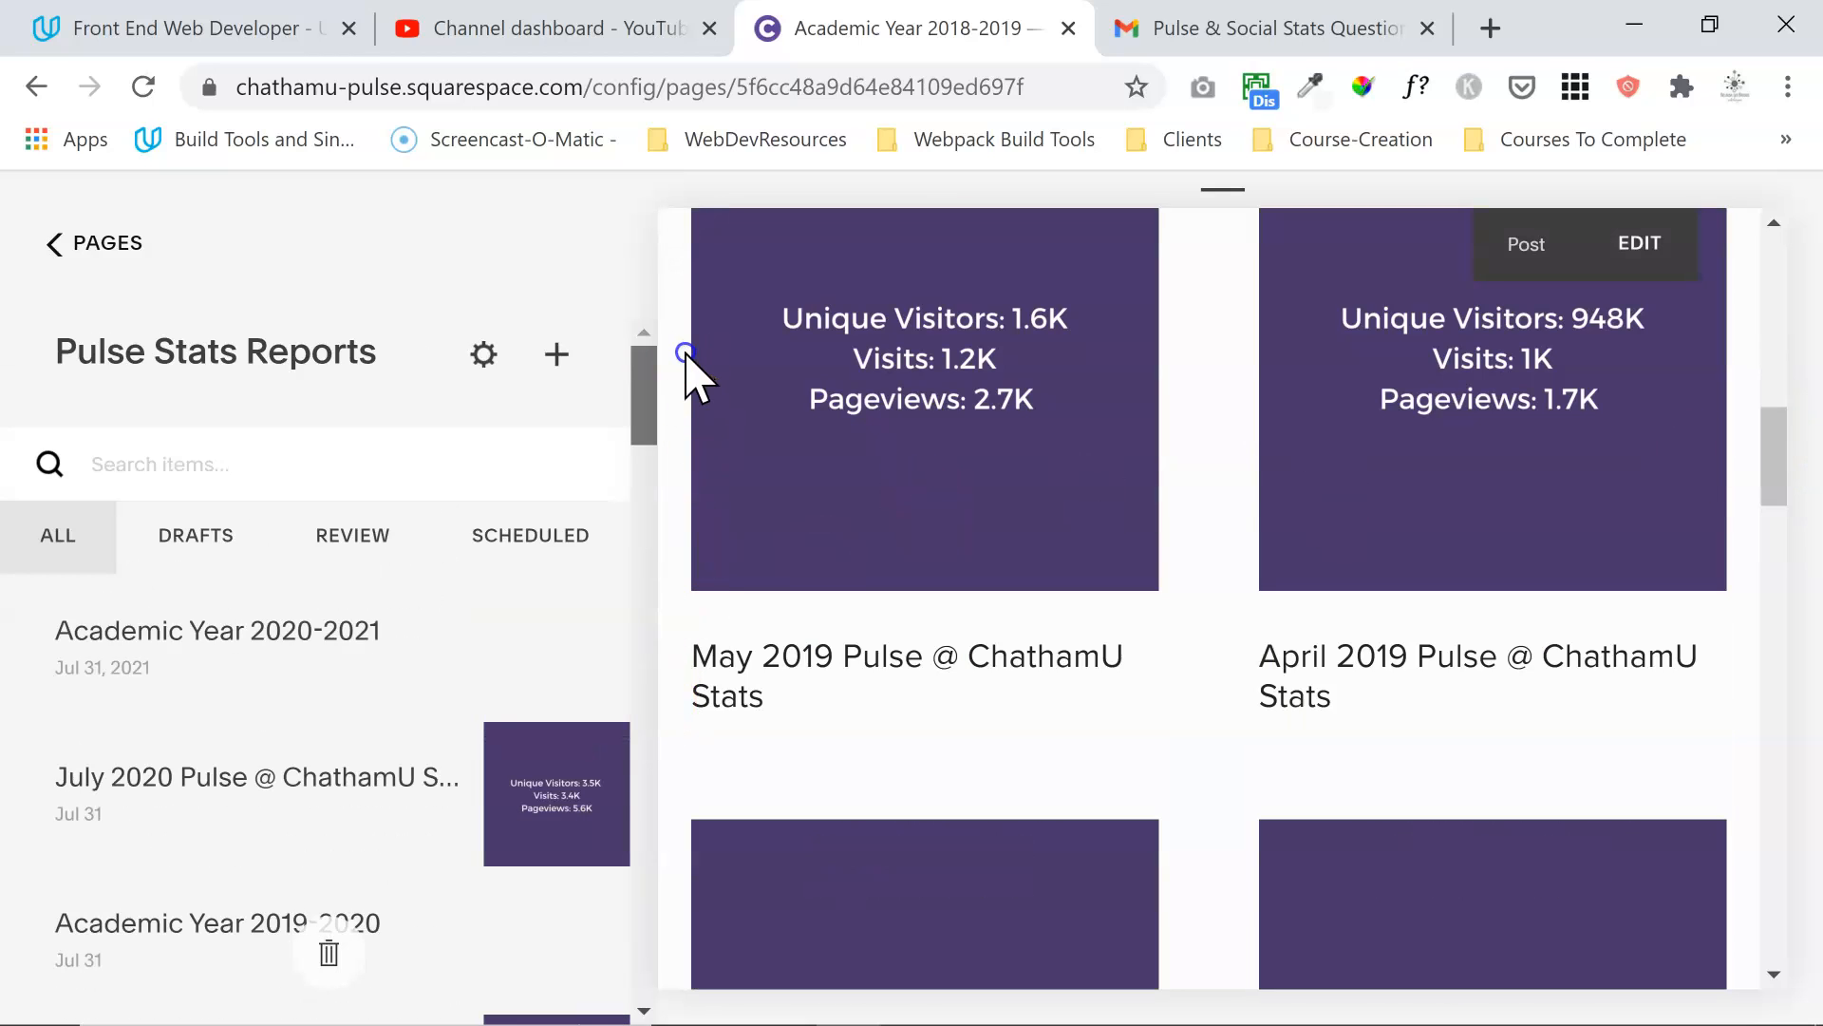
left_click(100, 243)
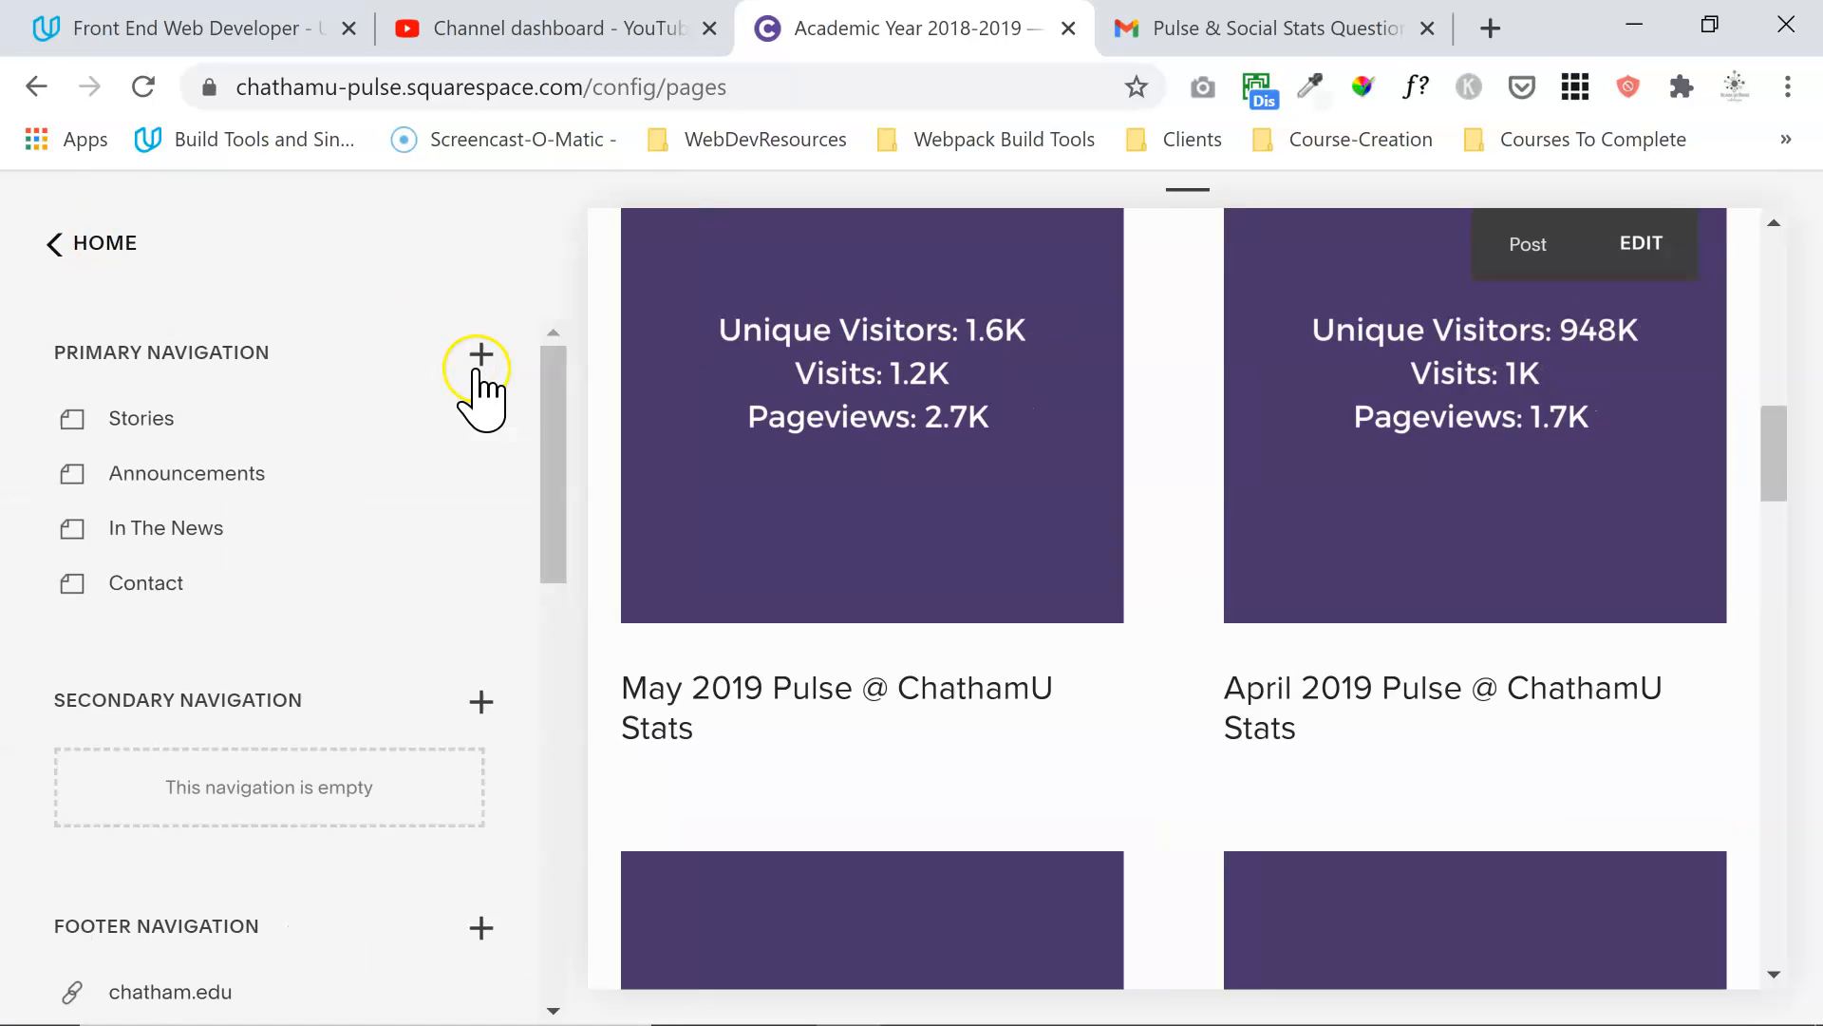
left_click_drag(551, 479, 525, 893)
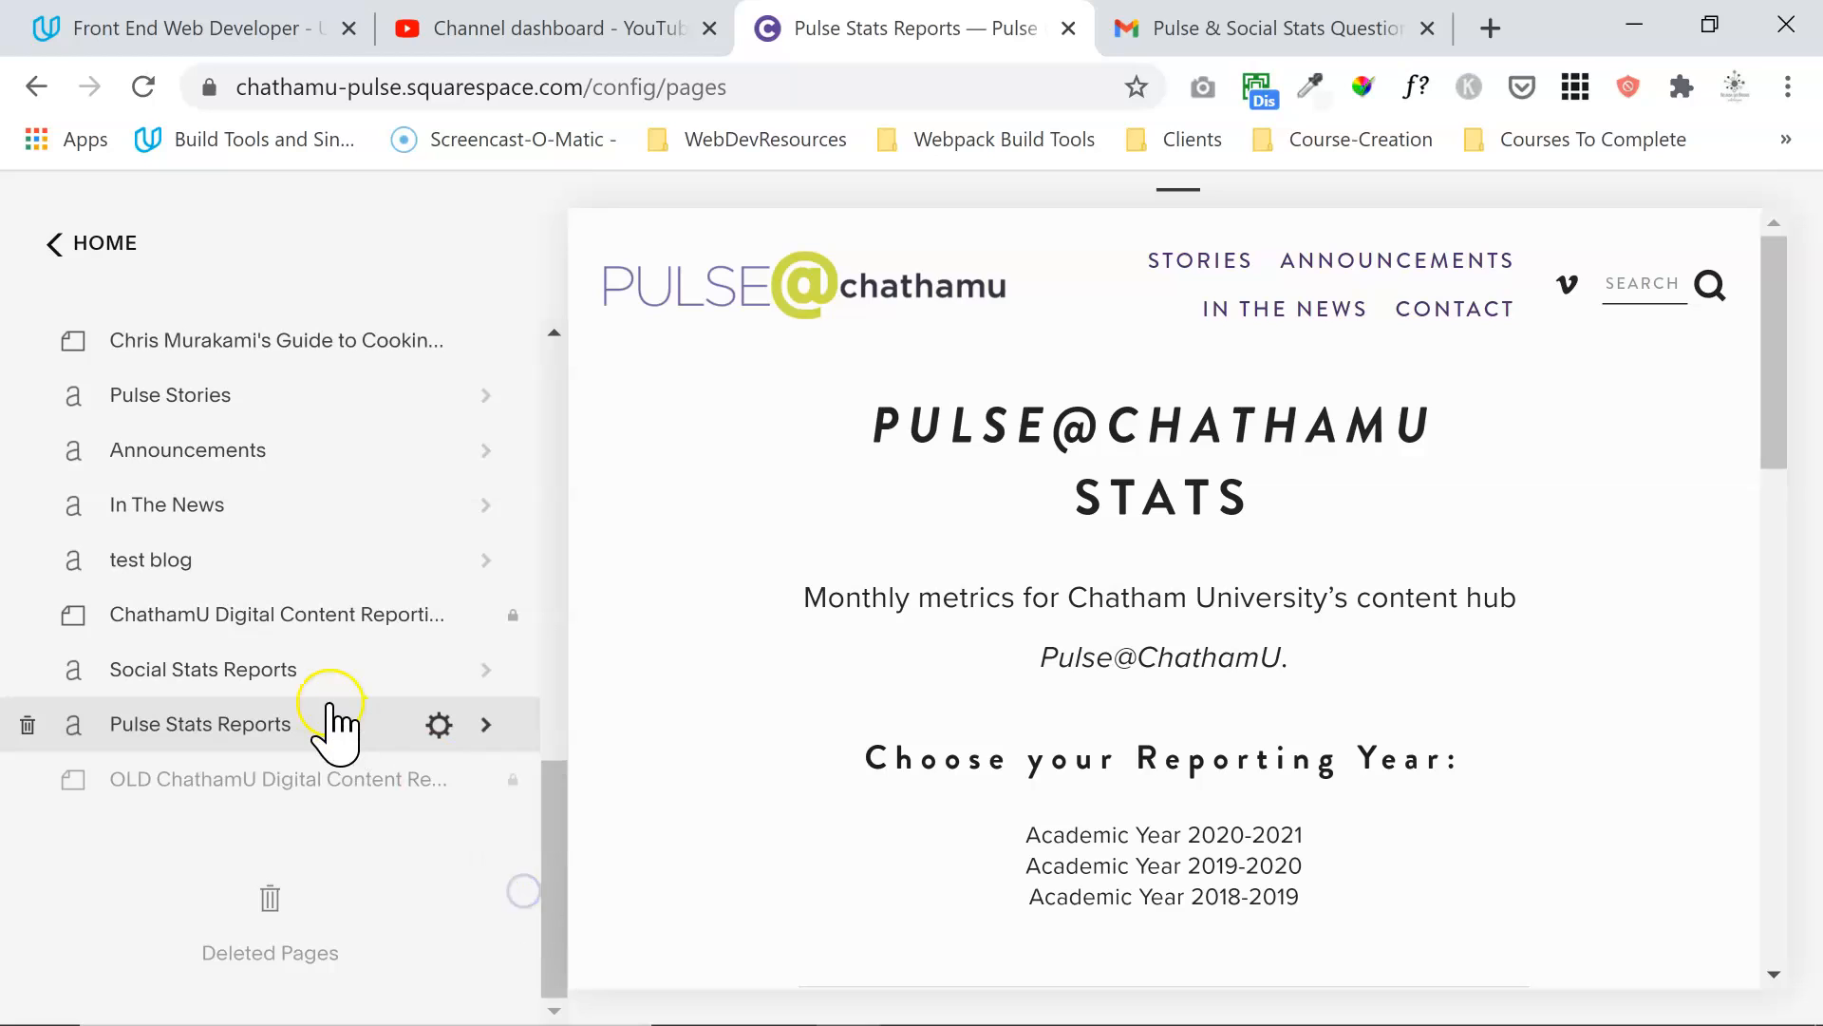
left_click(291, 680)
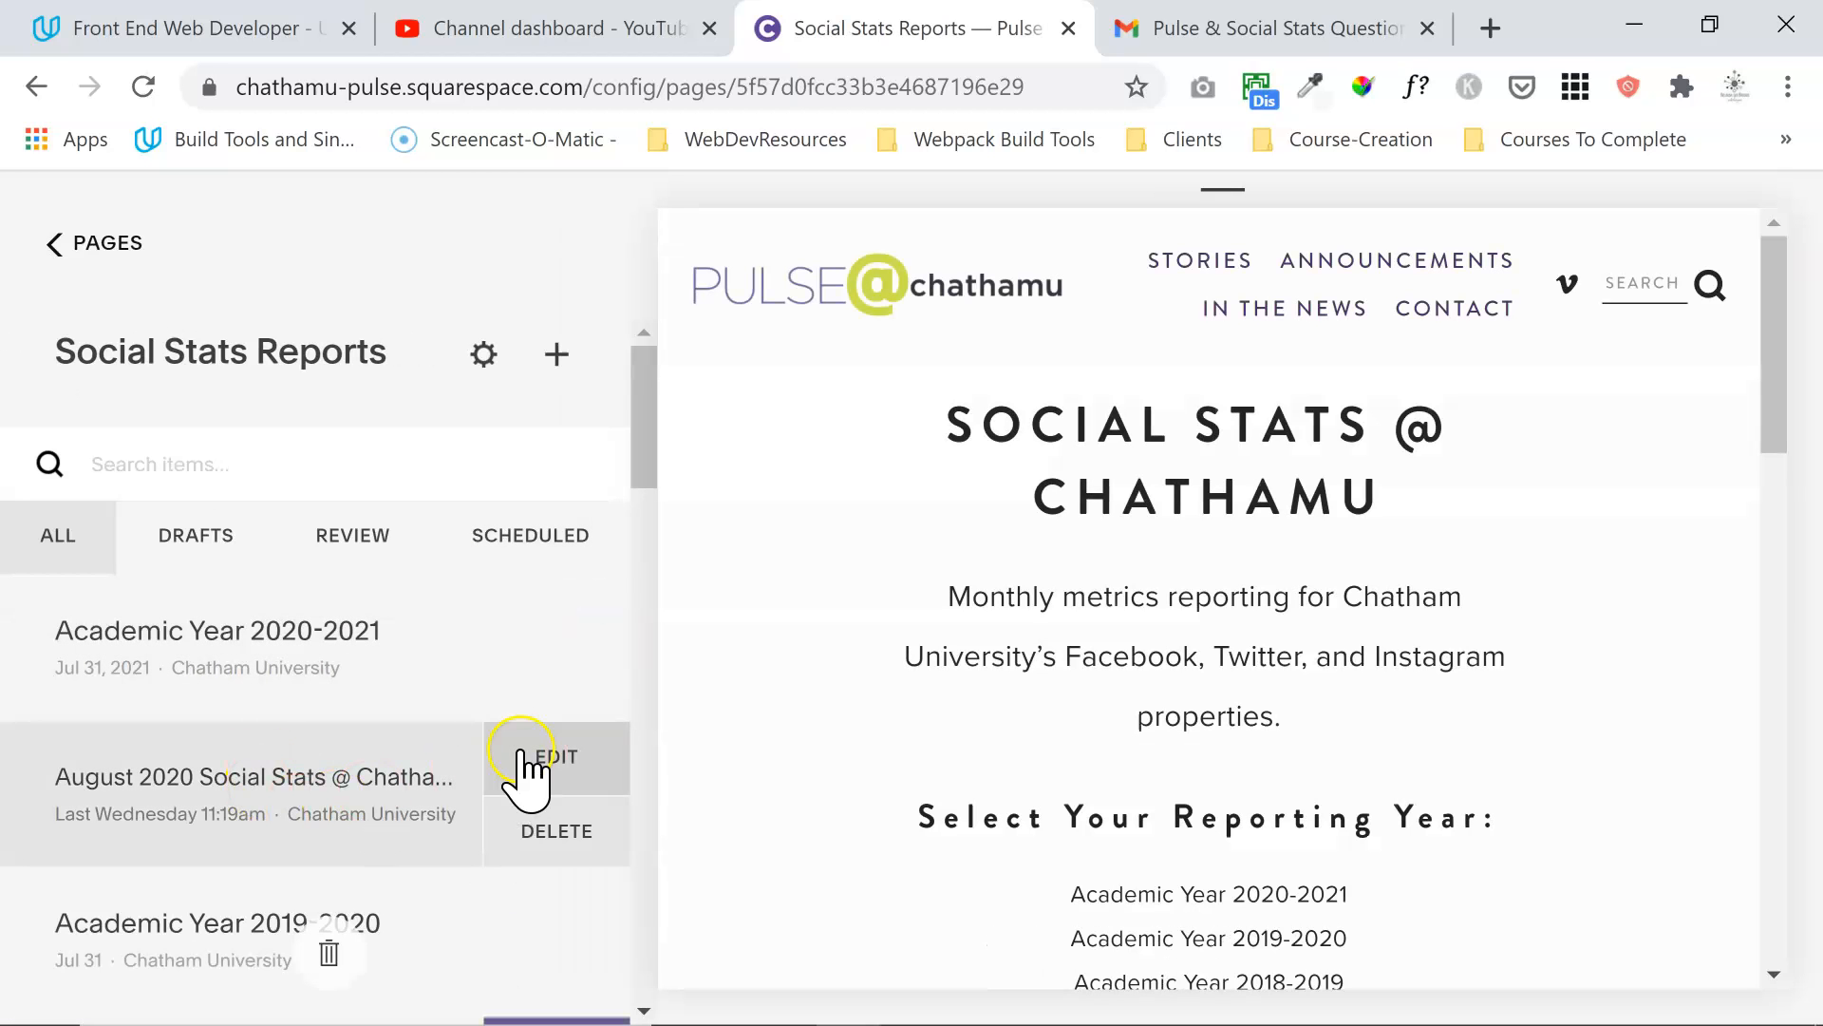
left_click(523, 757)
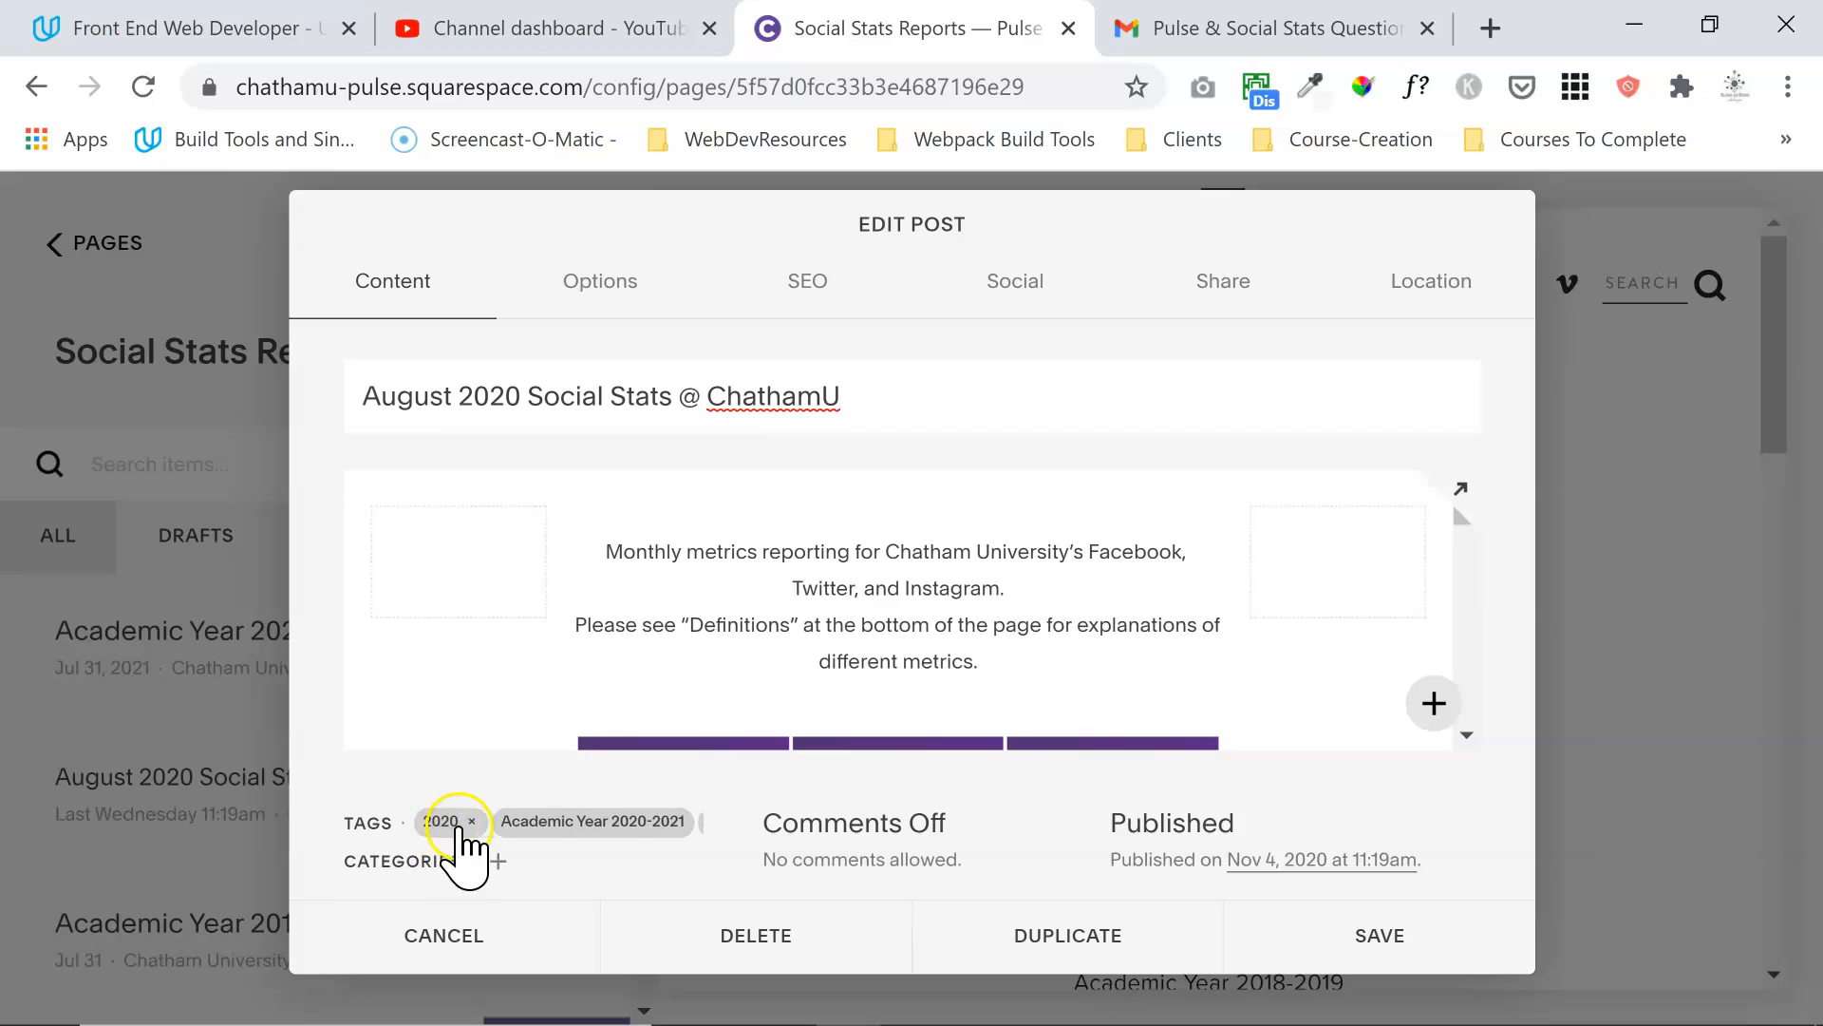
left_click(429, 921)
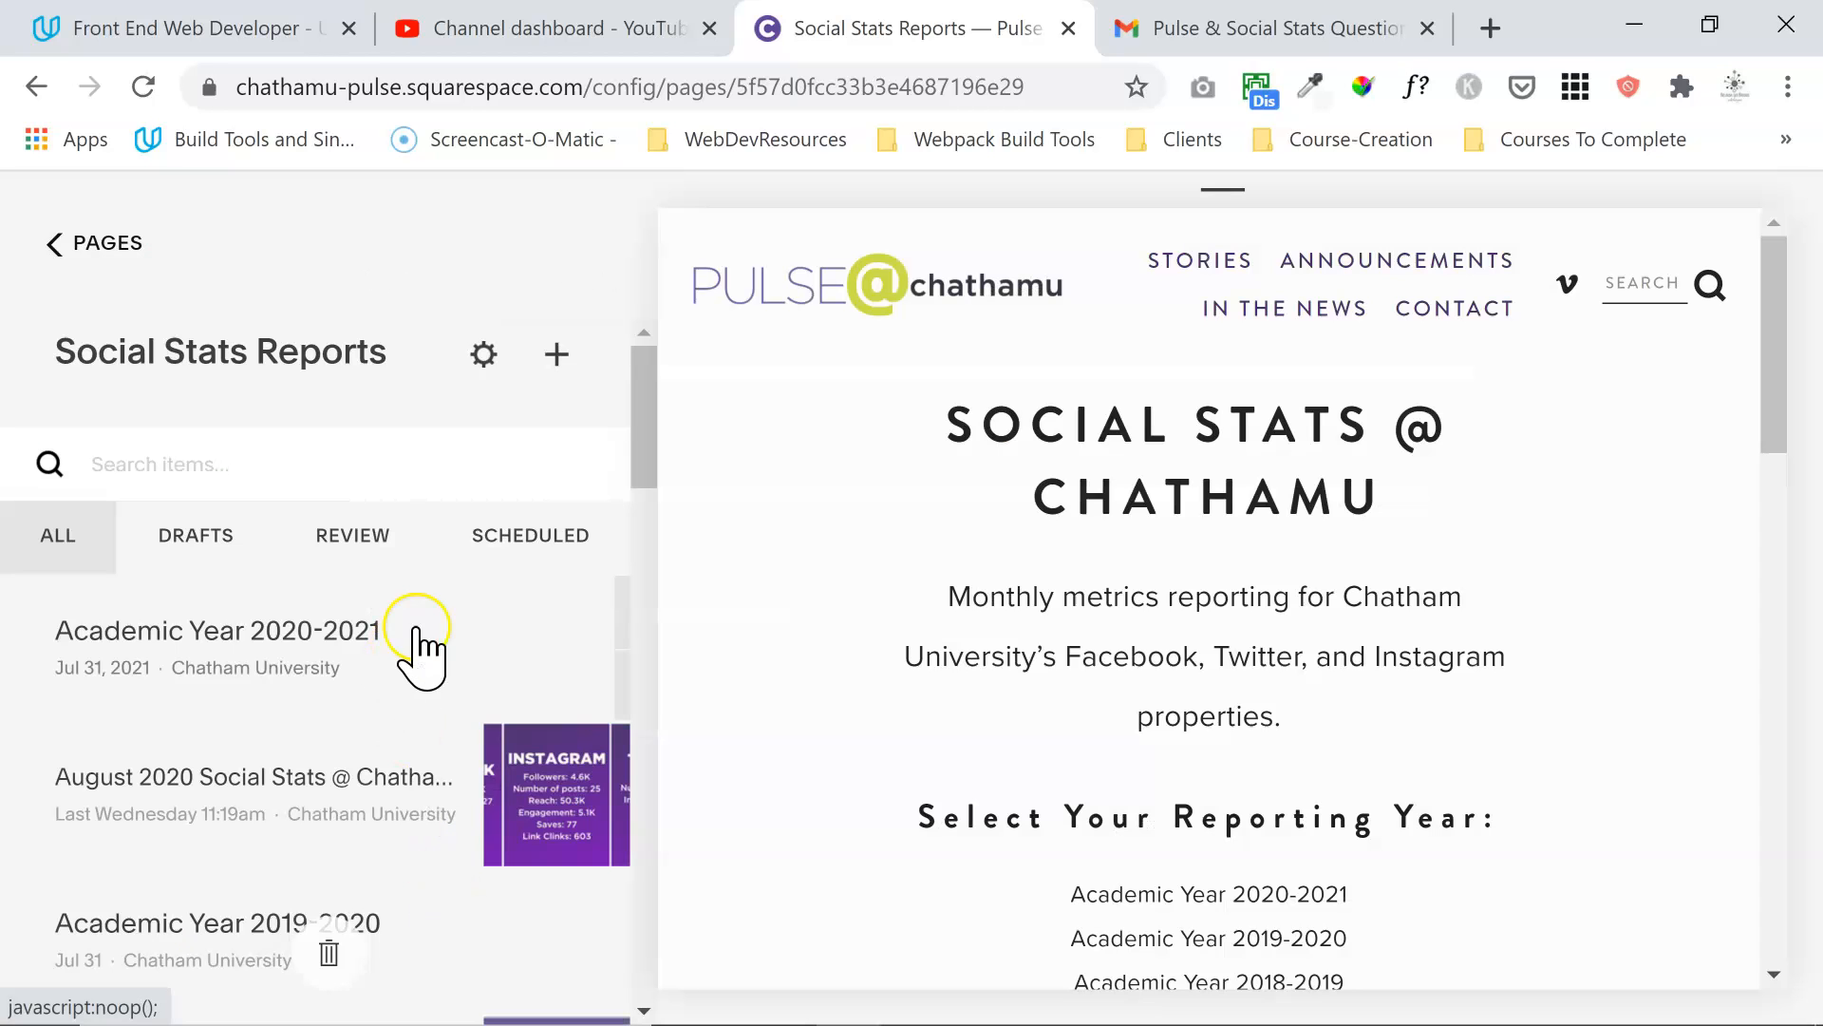
Step: Examine the summary block's tag filter and the tags of the social Academic Year 2020-2021 post, closing both without changes
mouse_move(472, 651)
left_click(548, 607)
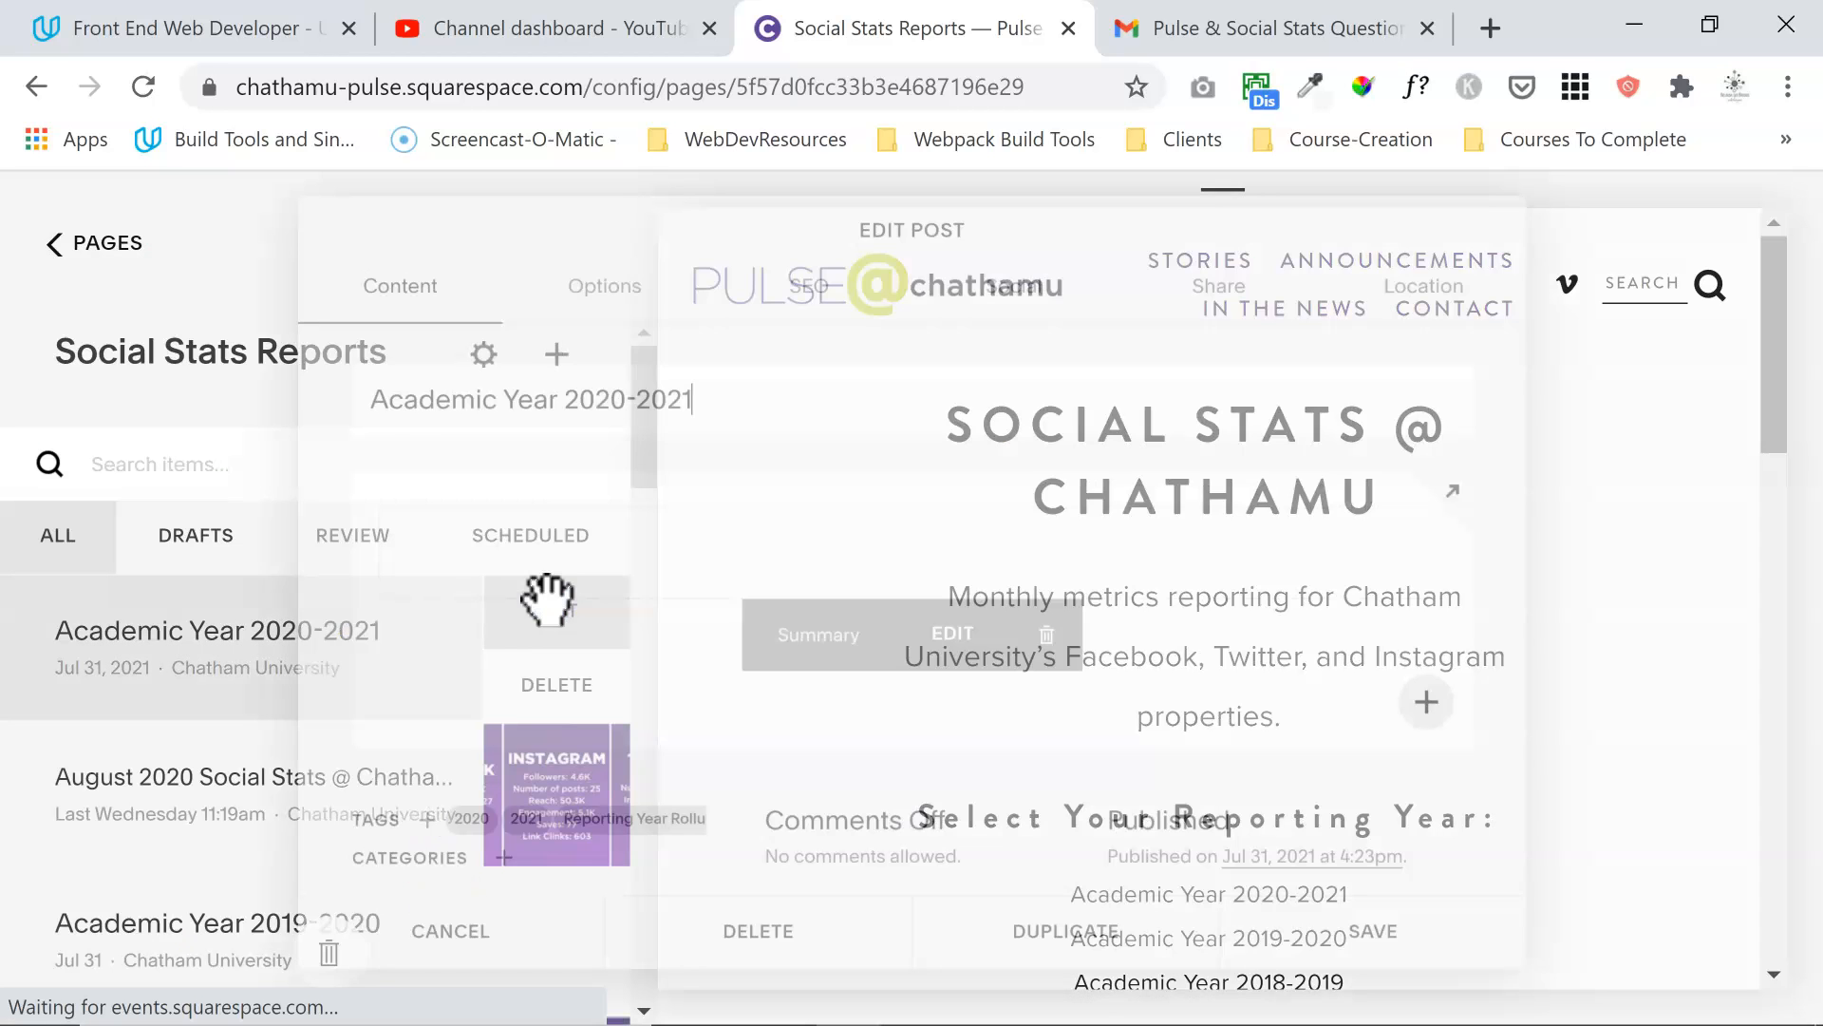
left_click(945, 634)
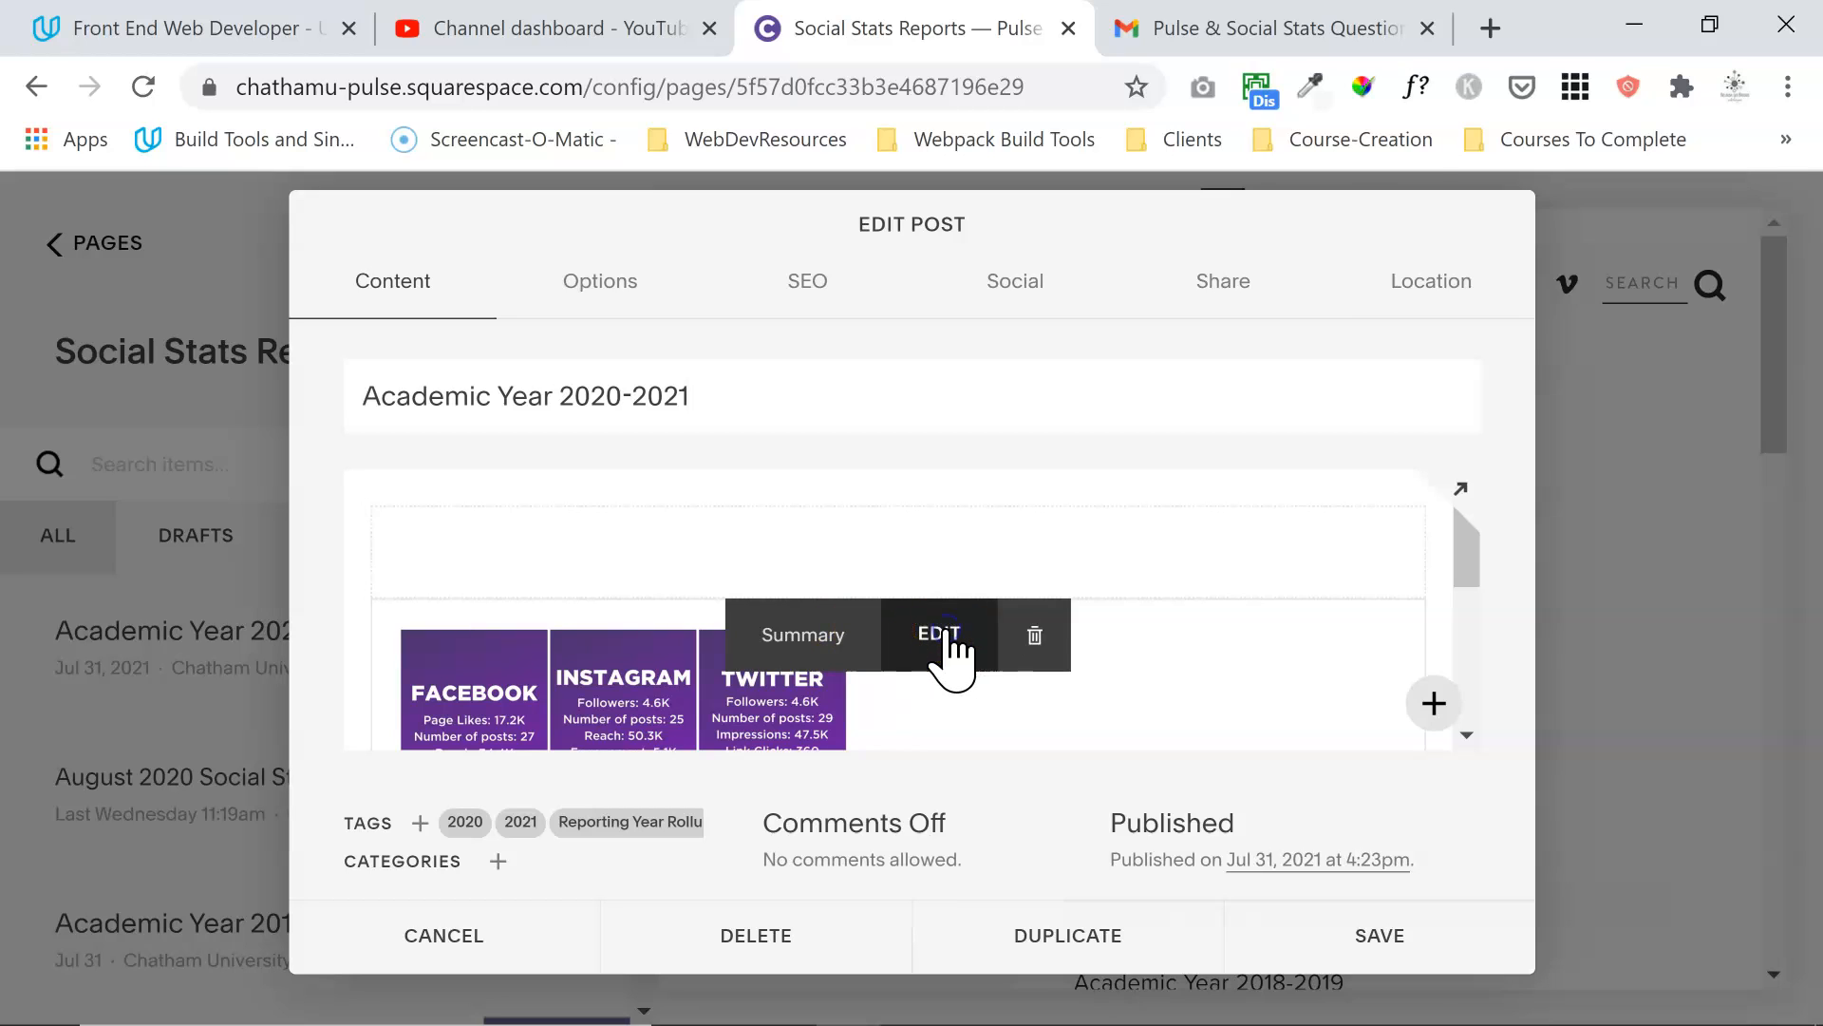
left_click(1657, 249)
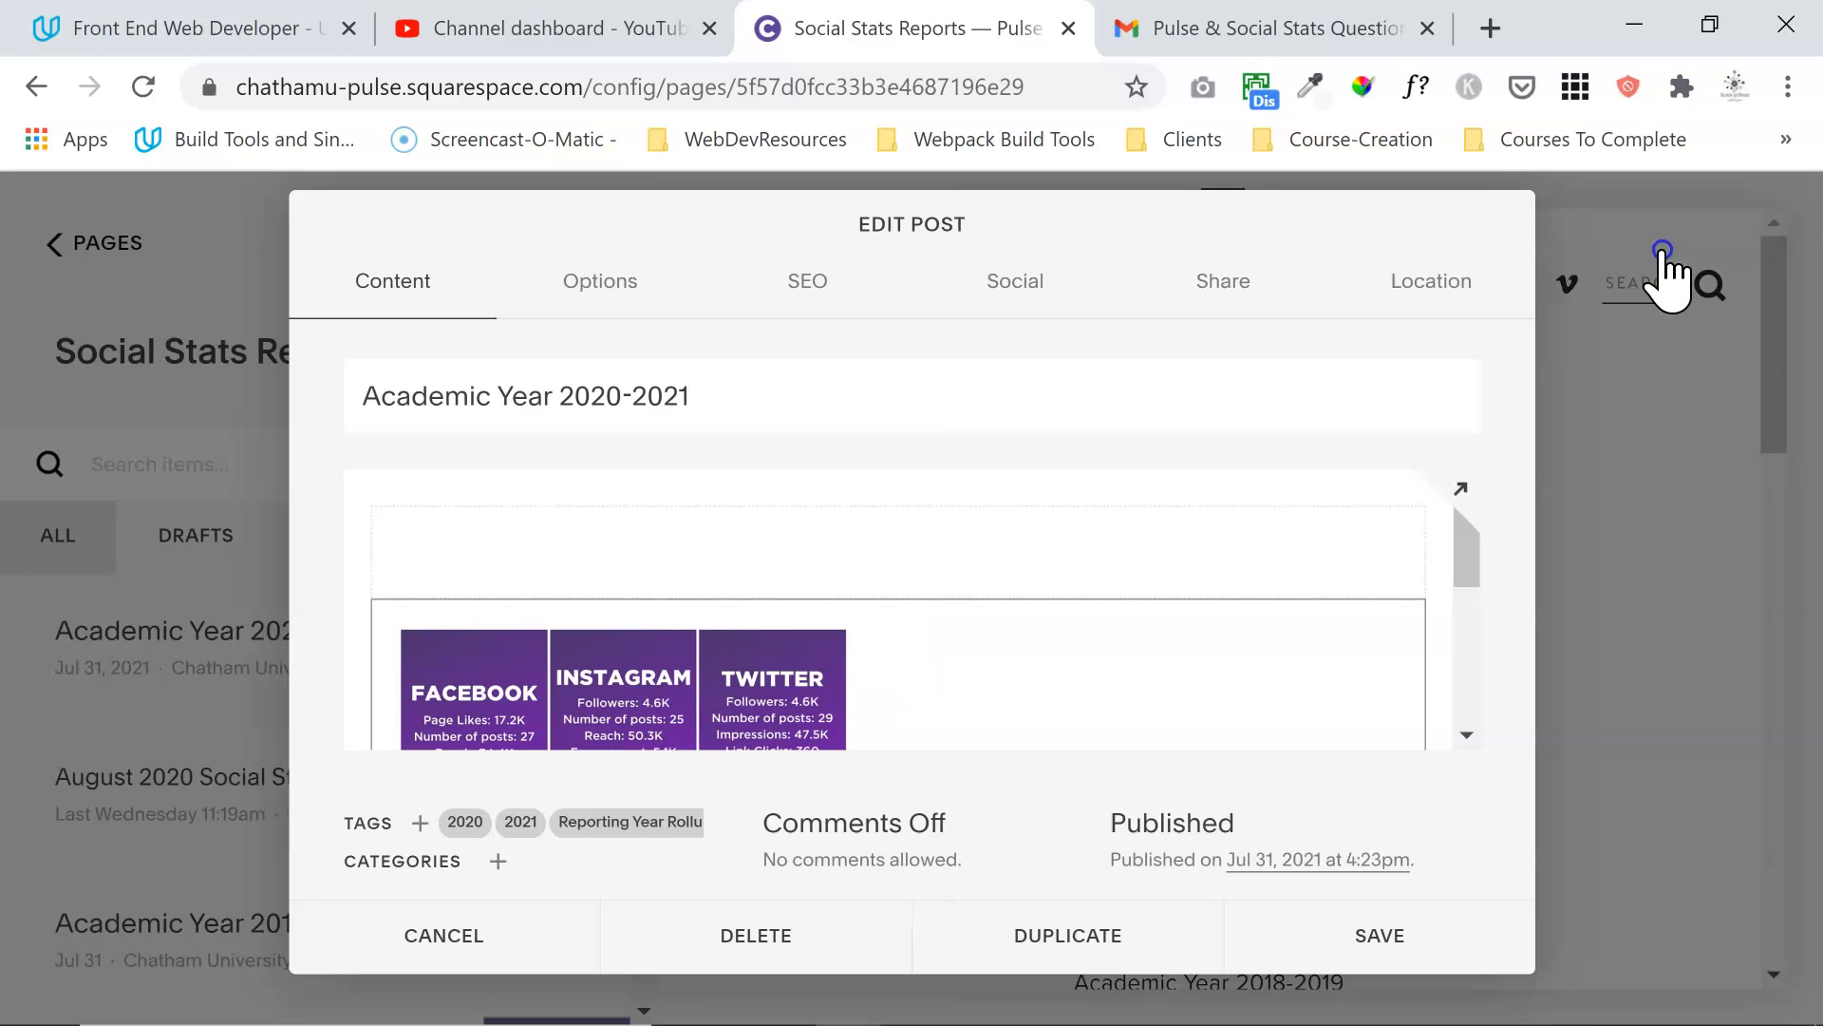
left_click_drag(1747, 608, 1747, 840)
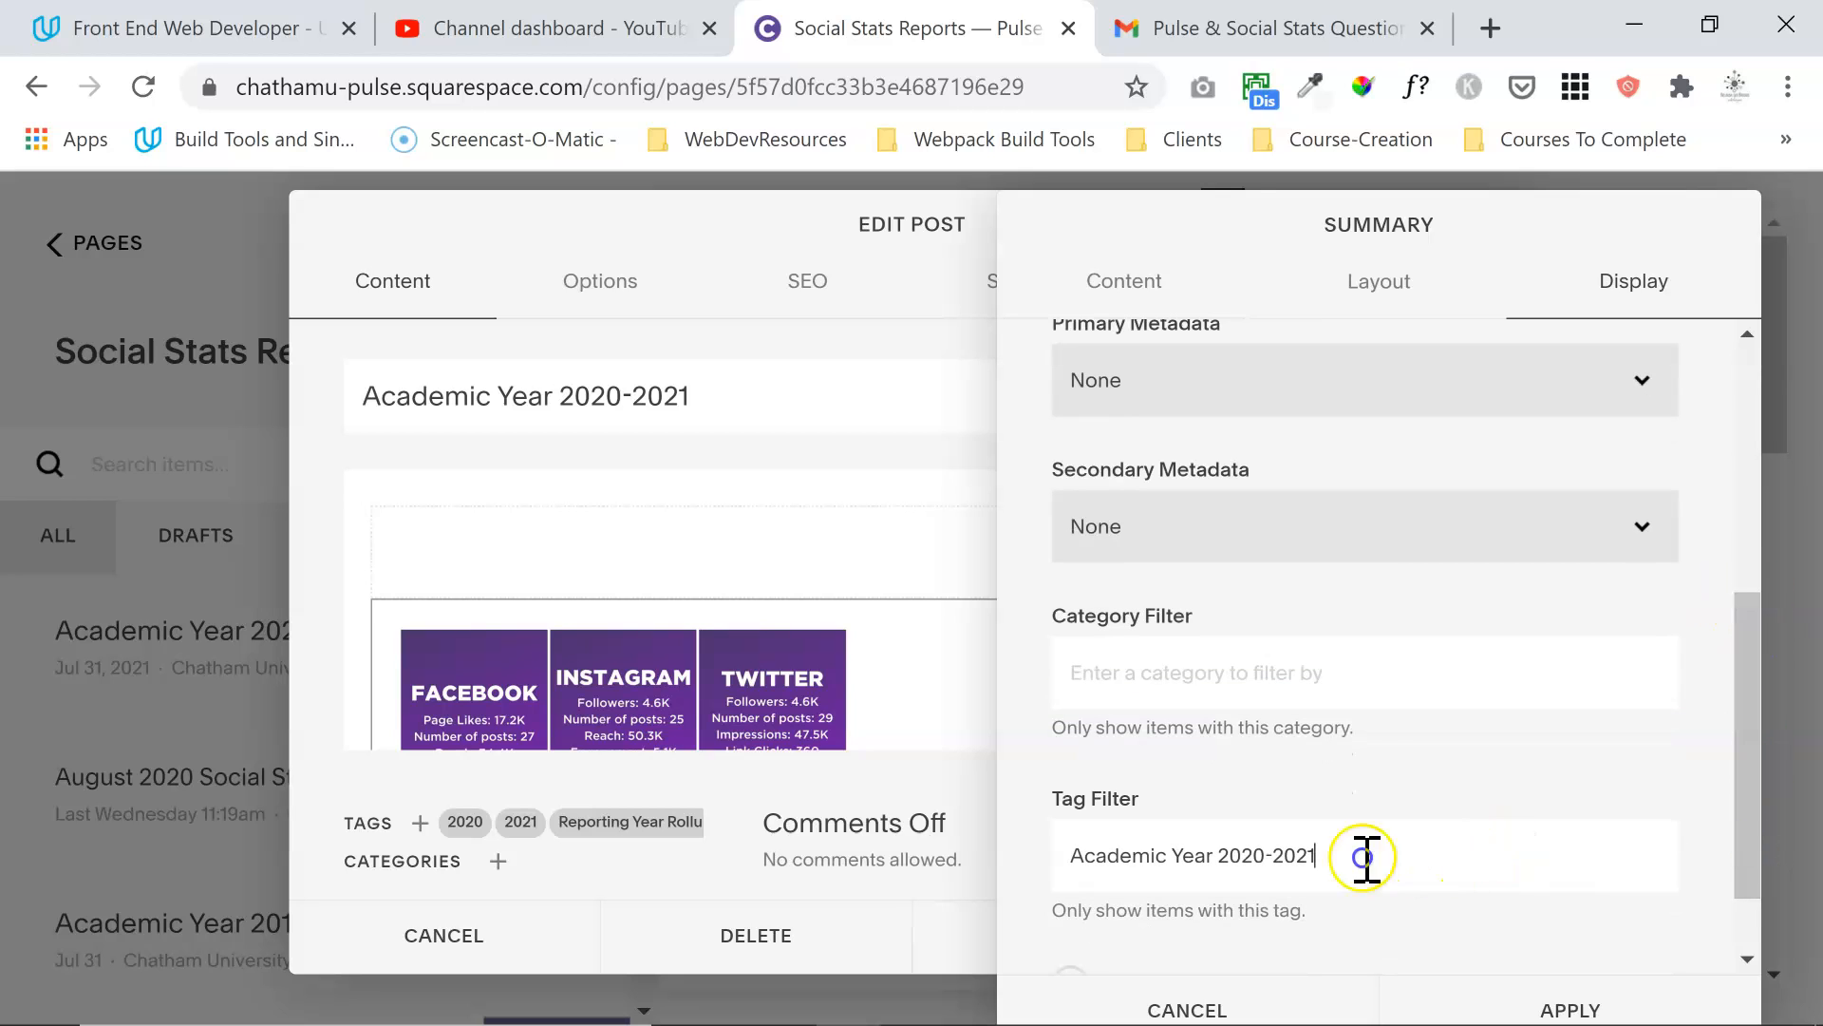
left_click_drag(1367, 854, 1079, 852)
left_click(1140, 1012)
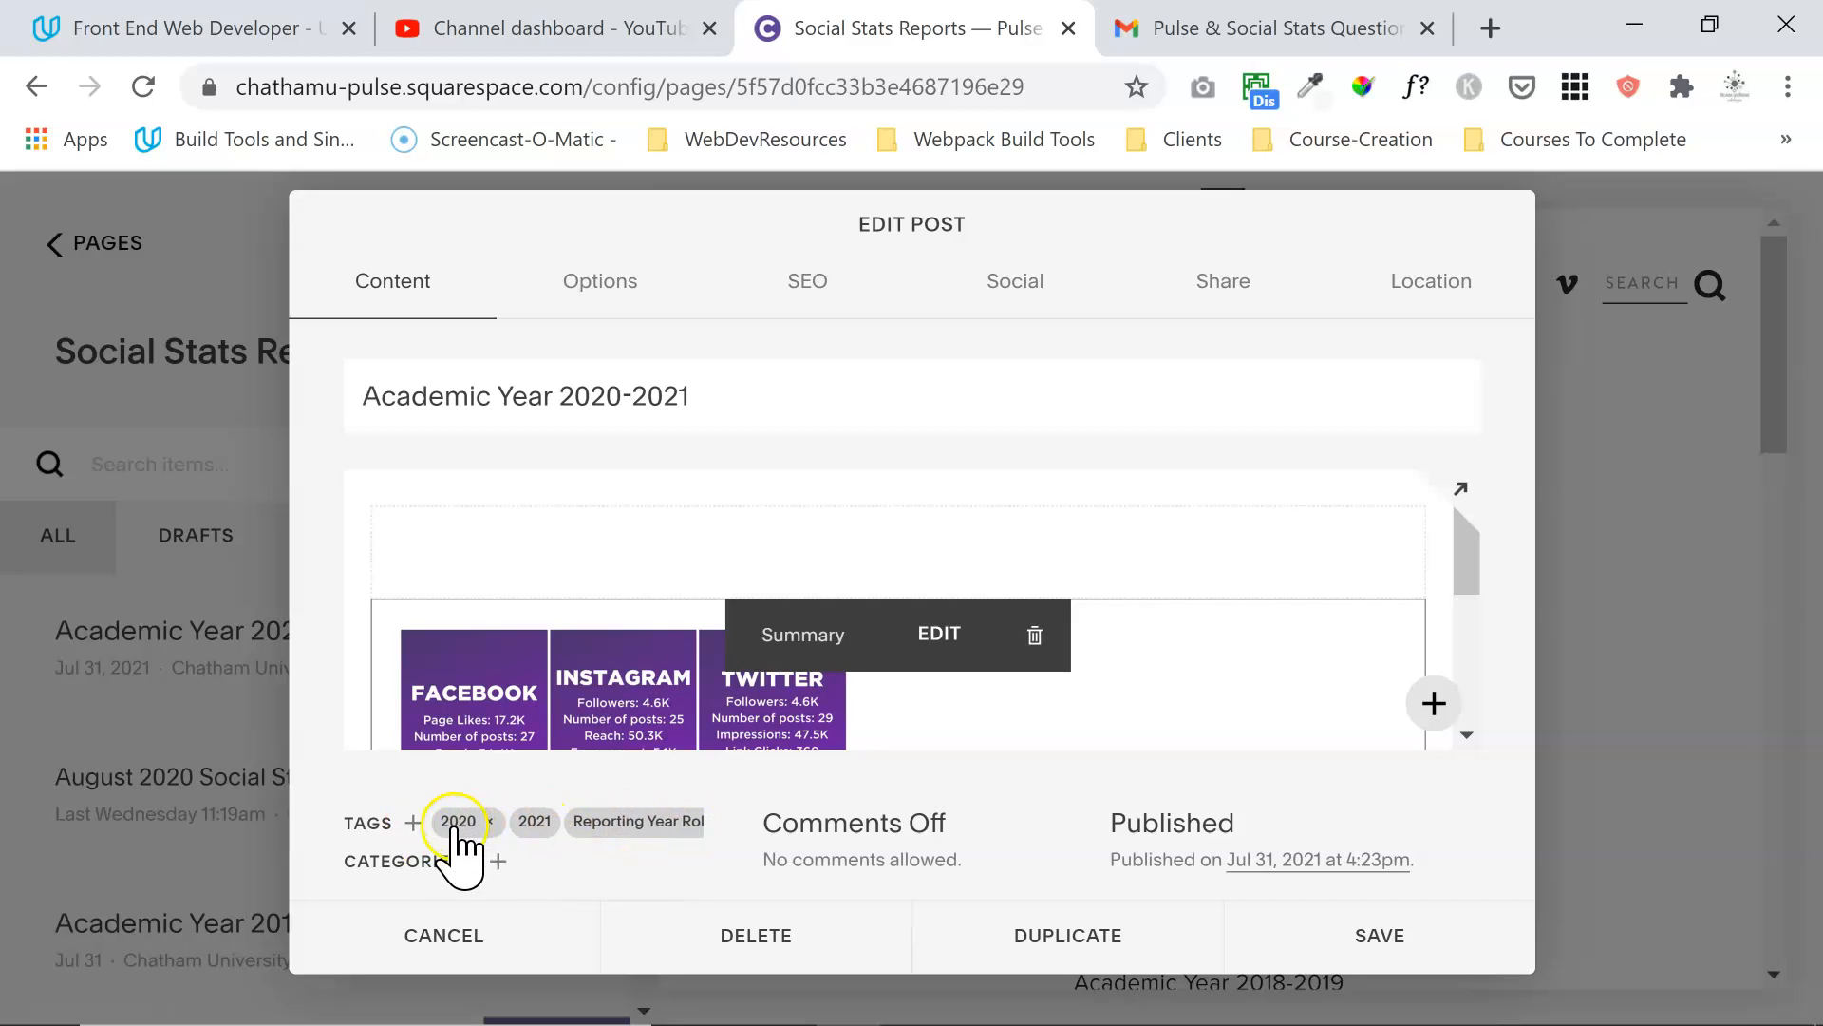
left_click(505, 936)
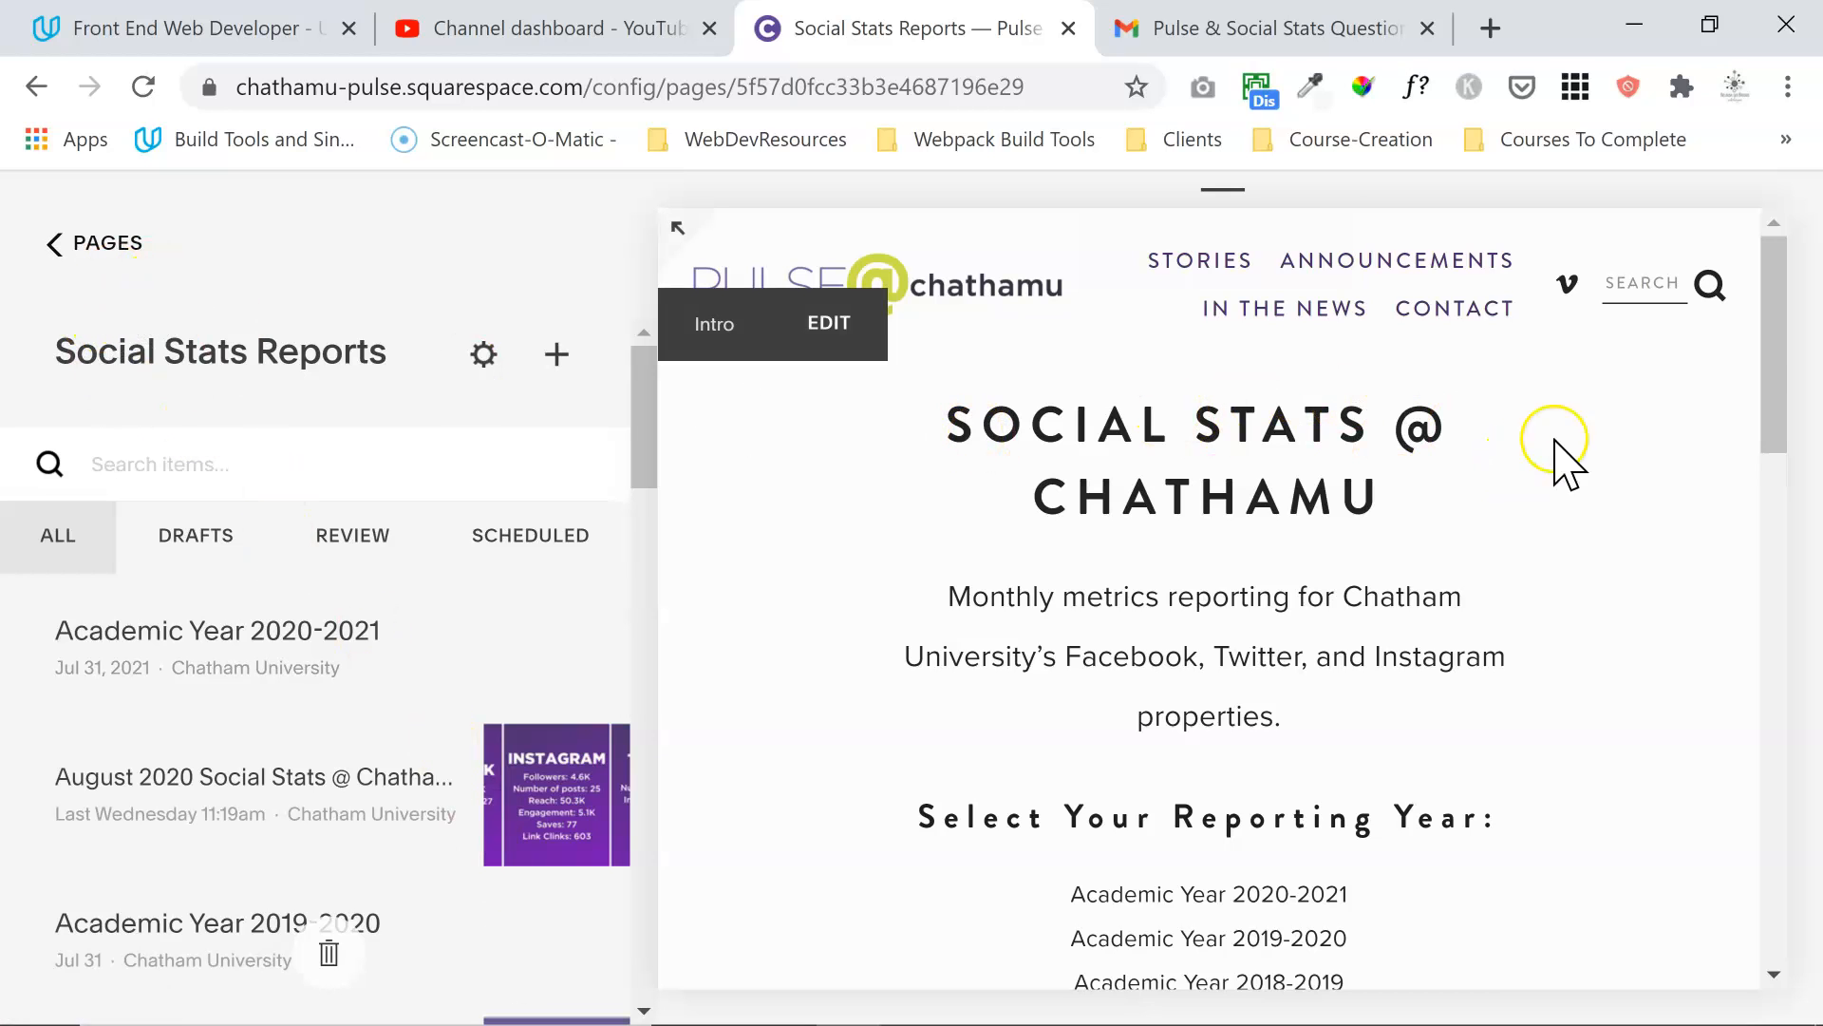
Step: Edit the Social Stats Reports intro and set the source of its reporting-year summary block to the Social Stats Reports blog
left_click_drag(1764, 356, 1779, 406)
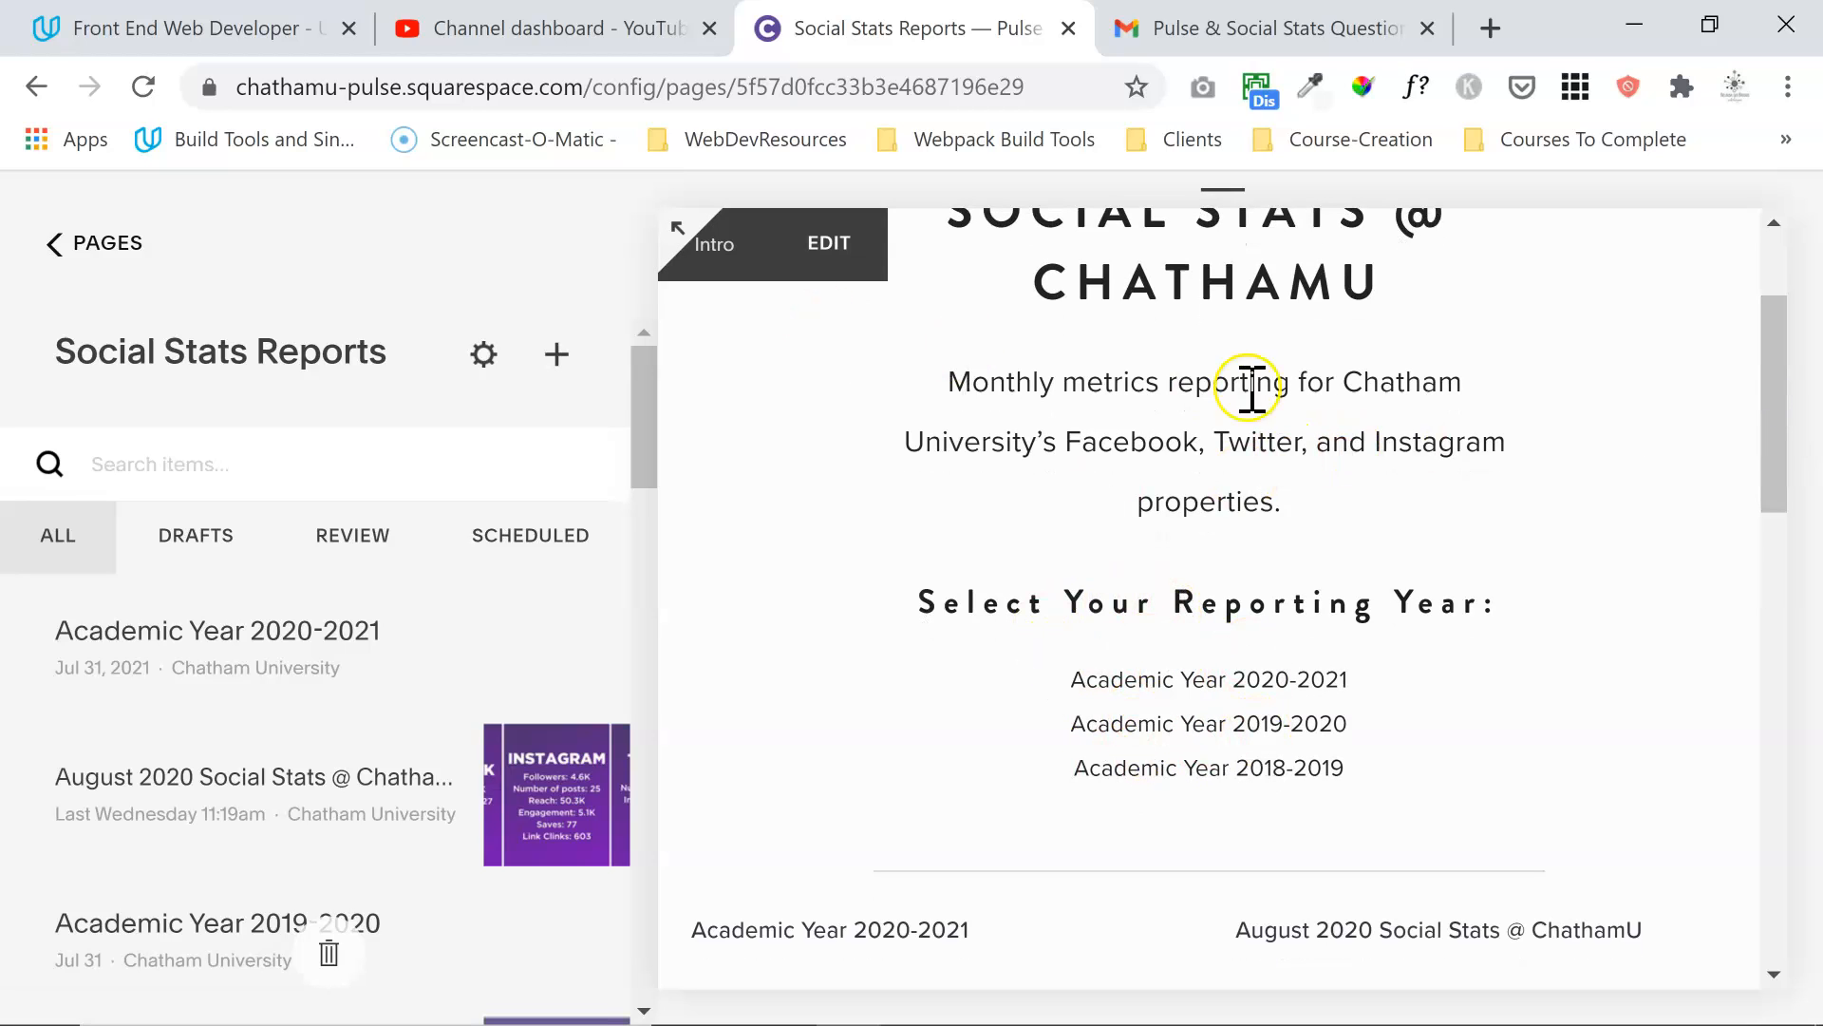
left_click(829, 255)
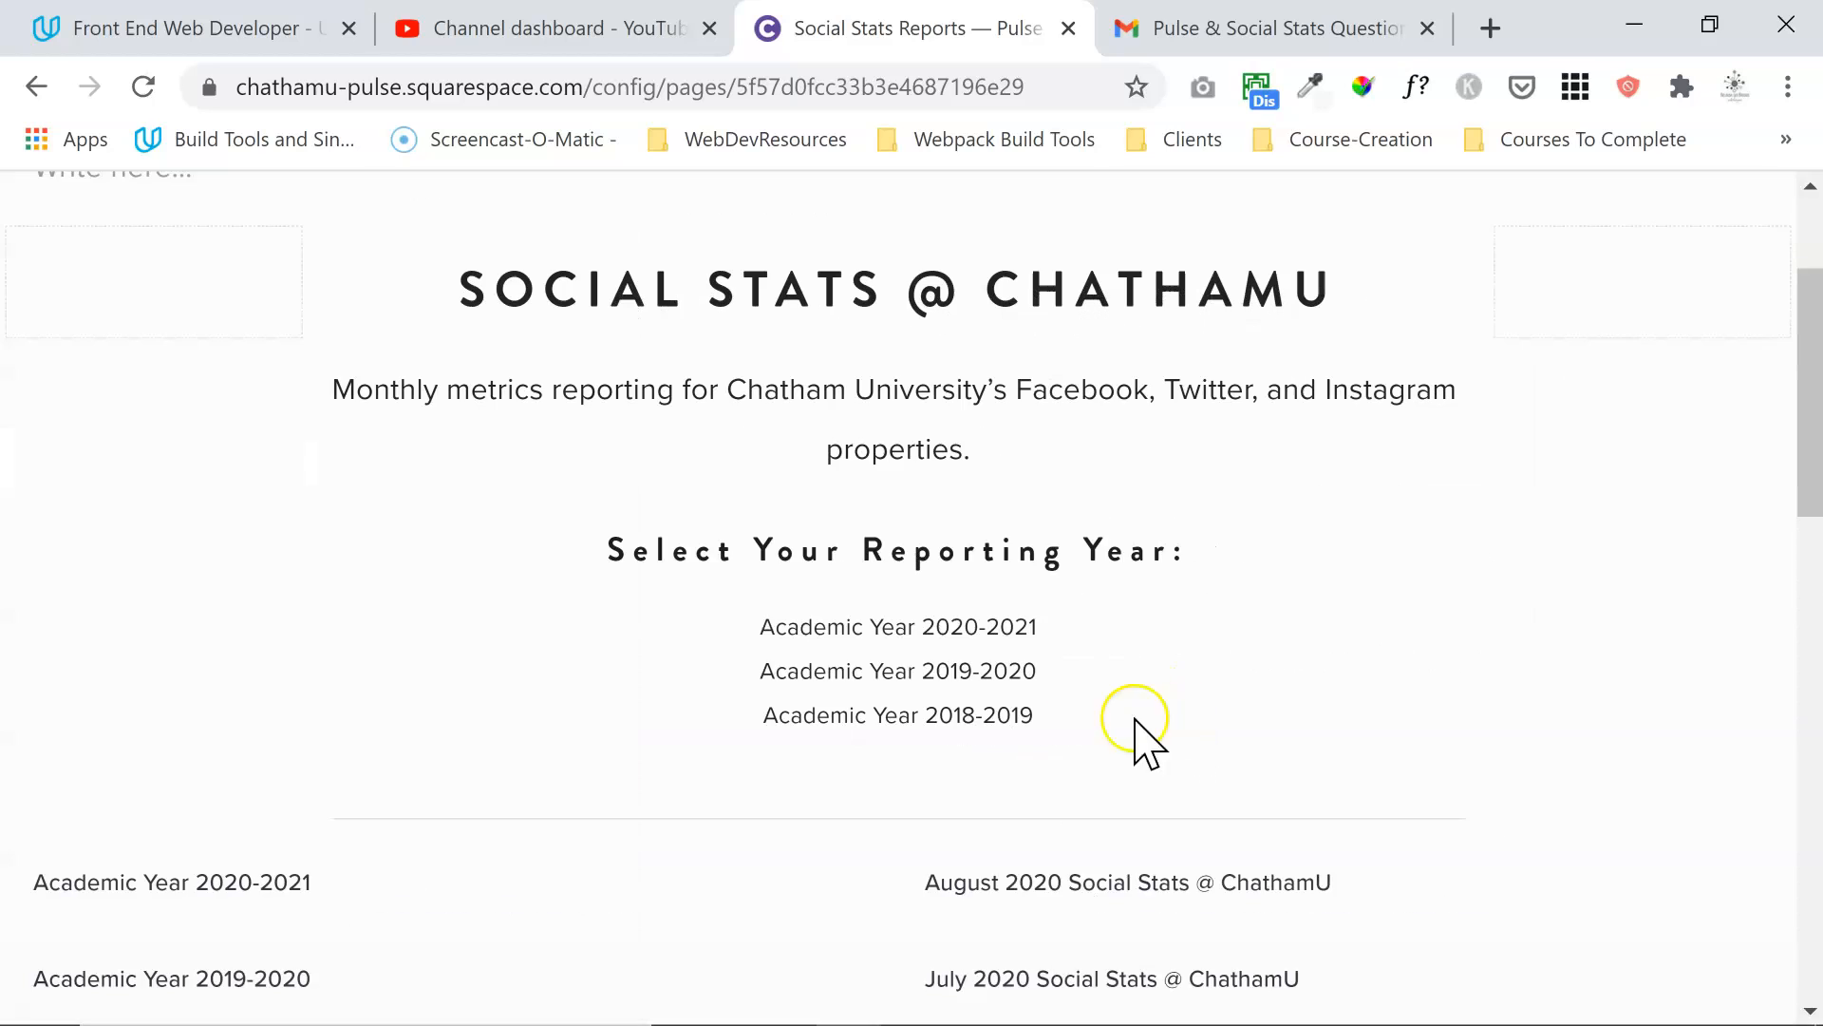
left_click(964, 653)
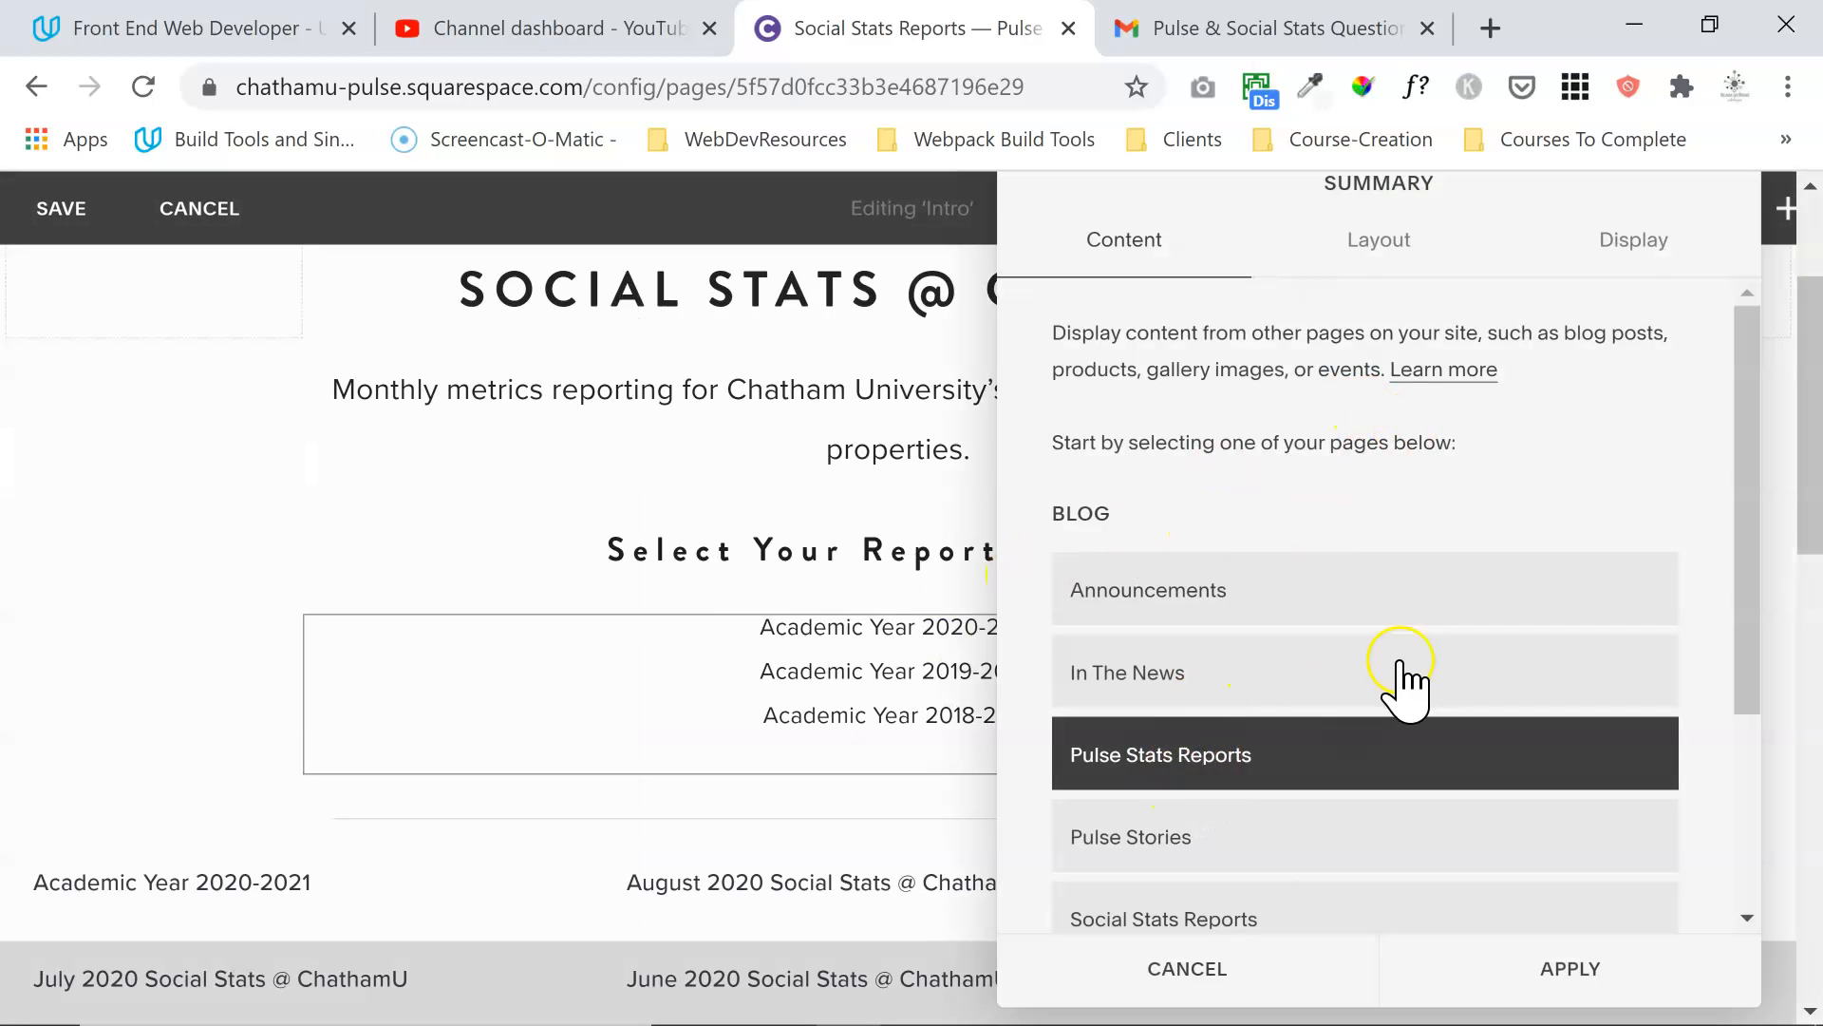
left_click_drag(1747, 535, 1754, 724)
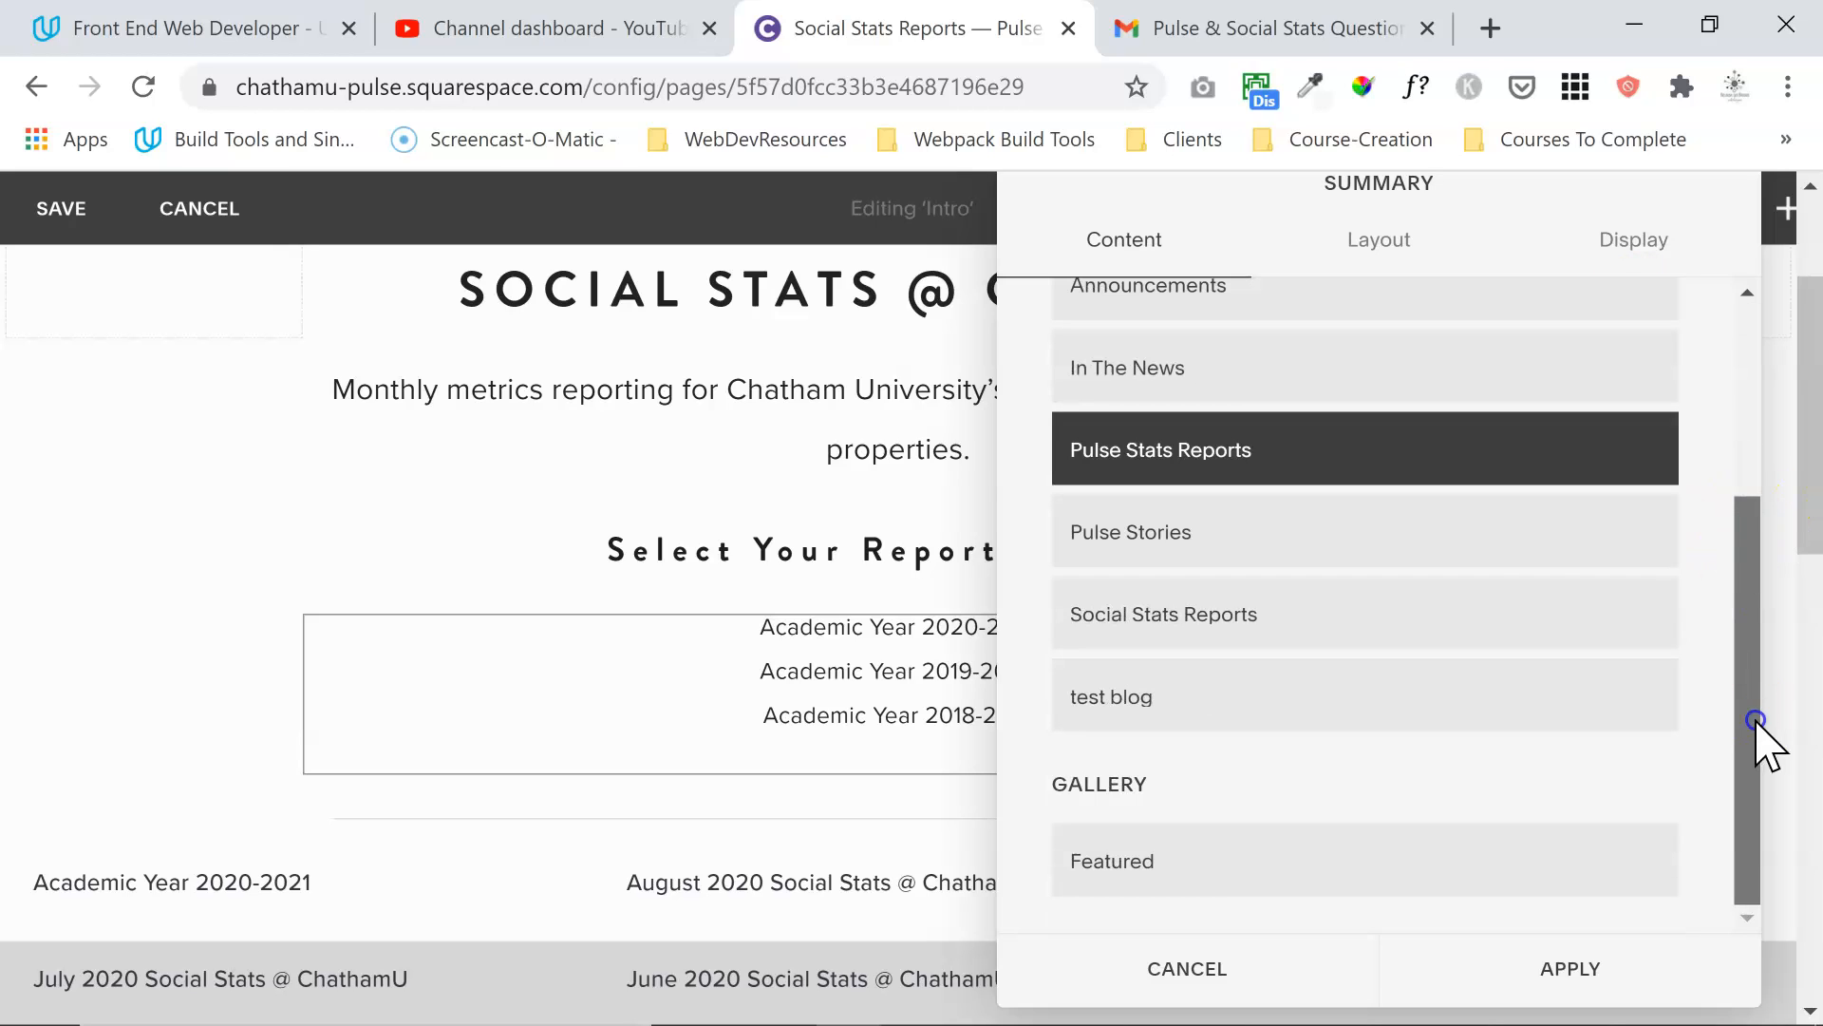
left_click(1425, 622)
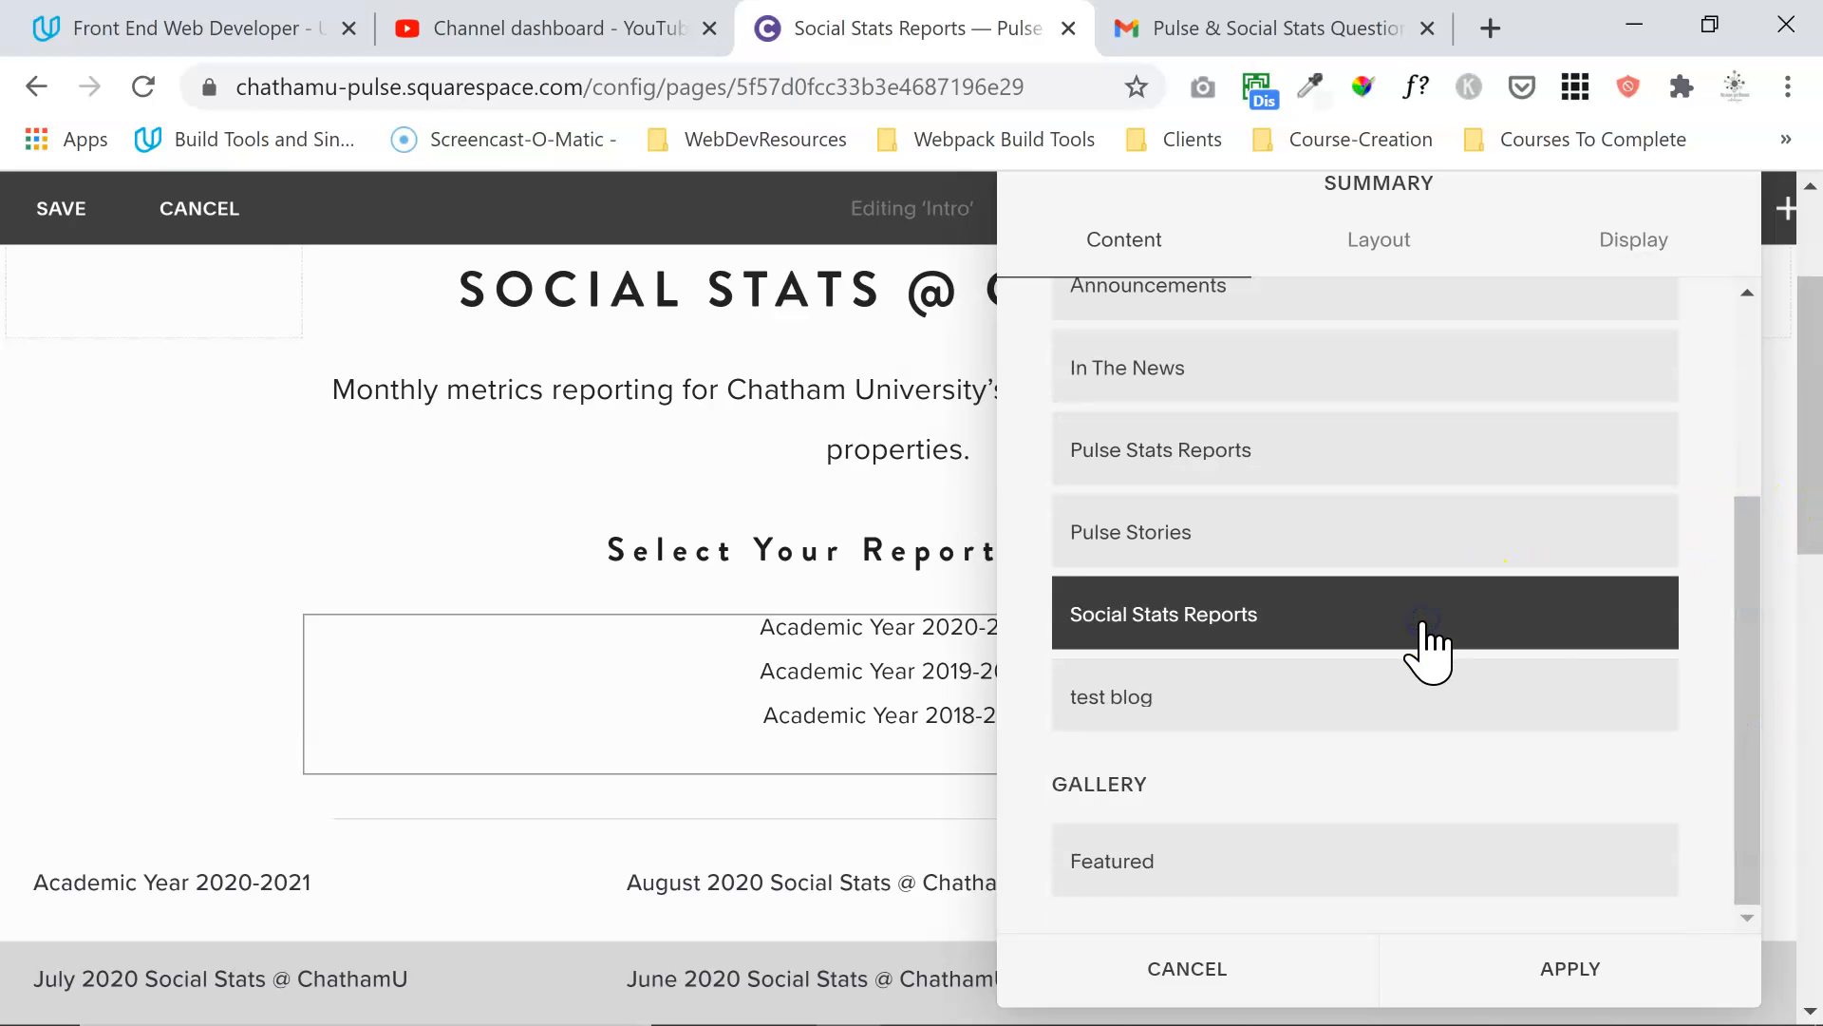
Step: Check the summary block's tag filter and apply the changed source without leaving the intro editor
left_click(1618, 249)
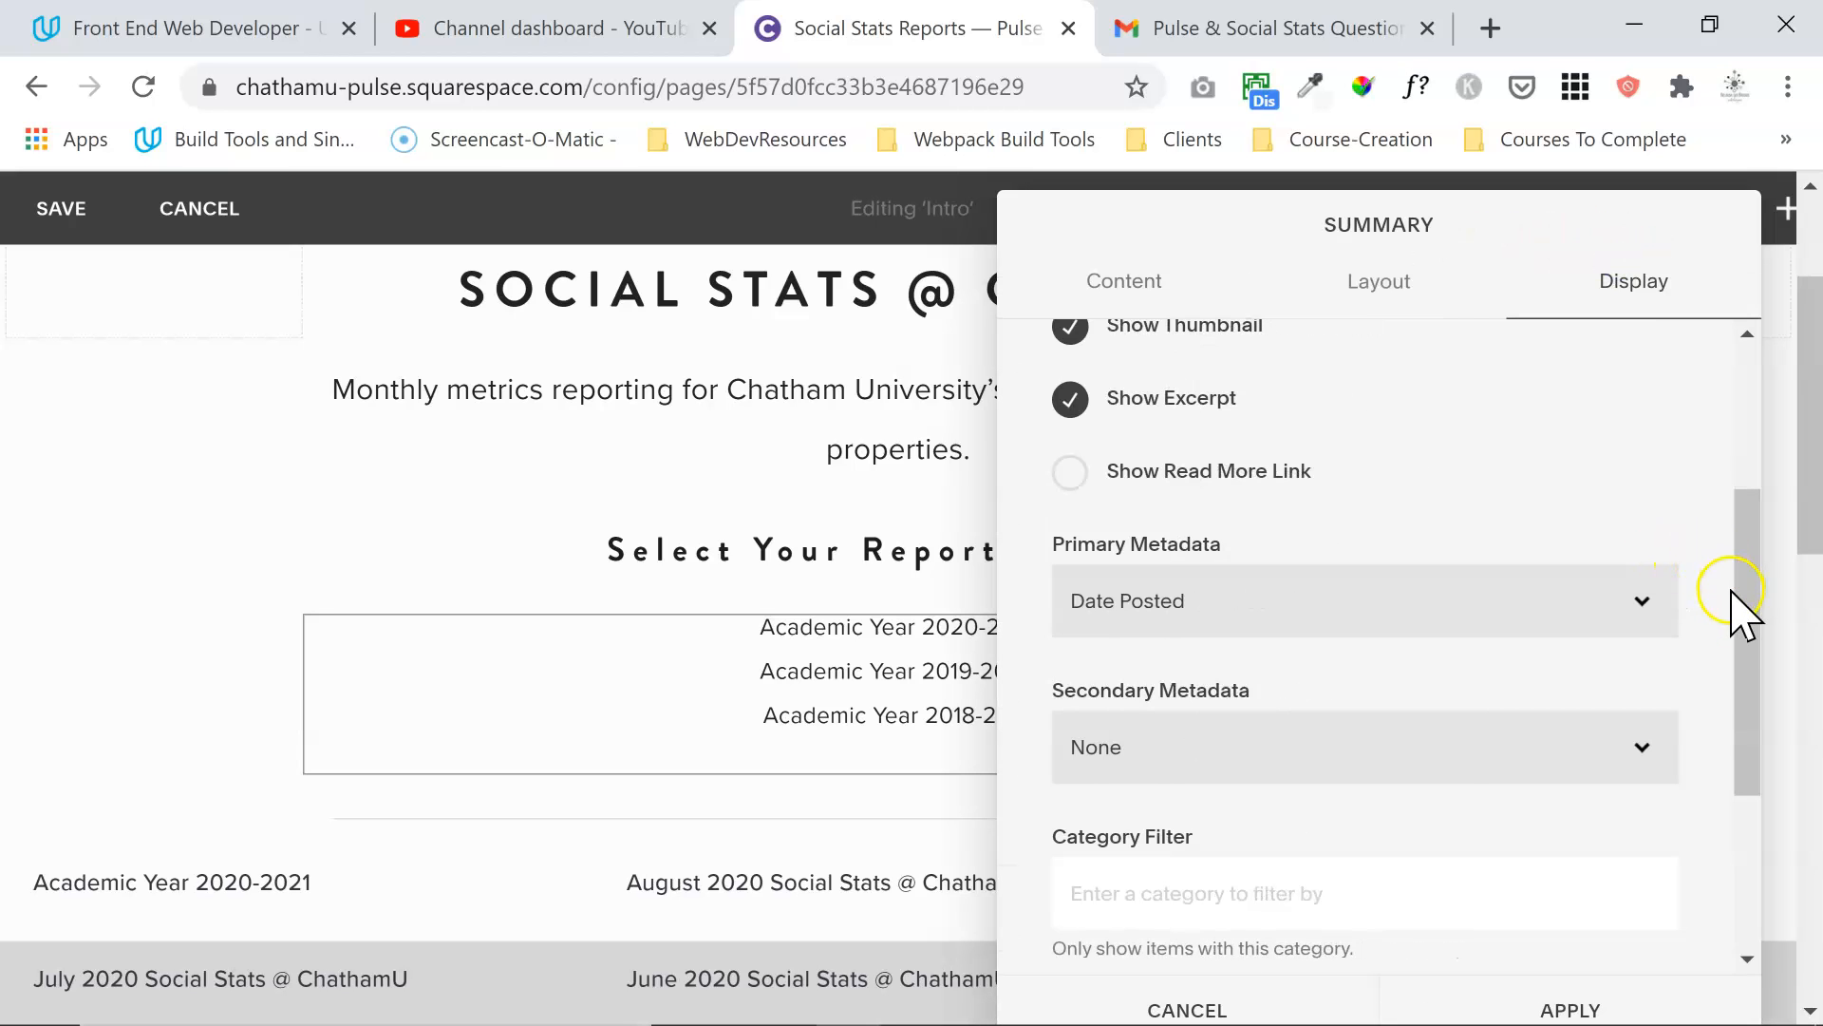
left_click(1753, 760)
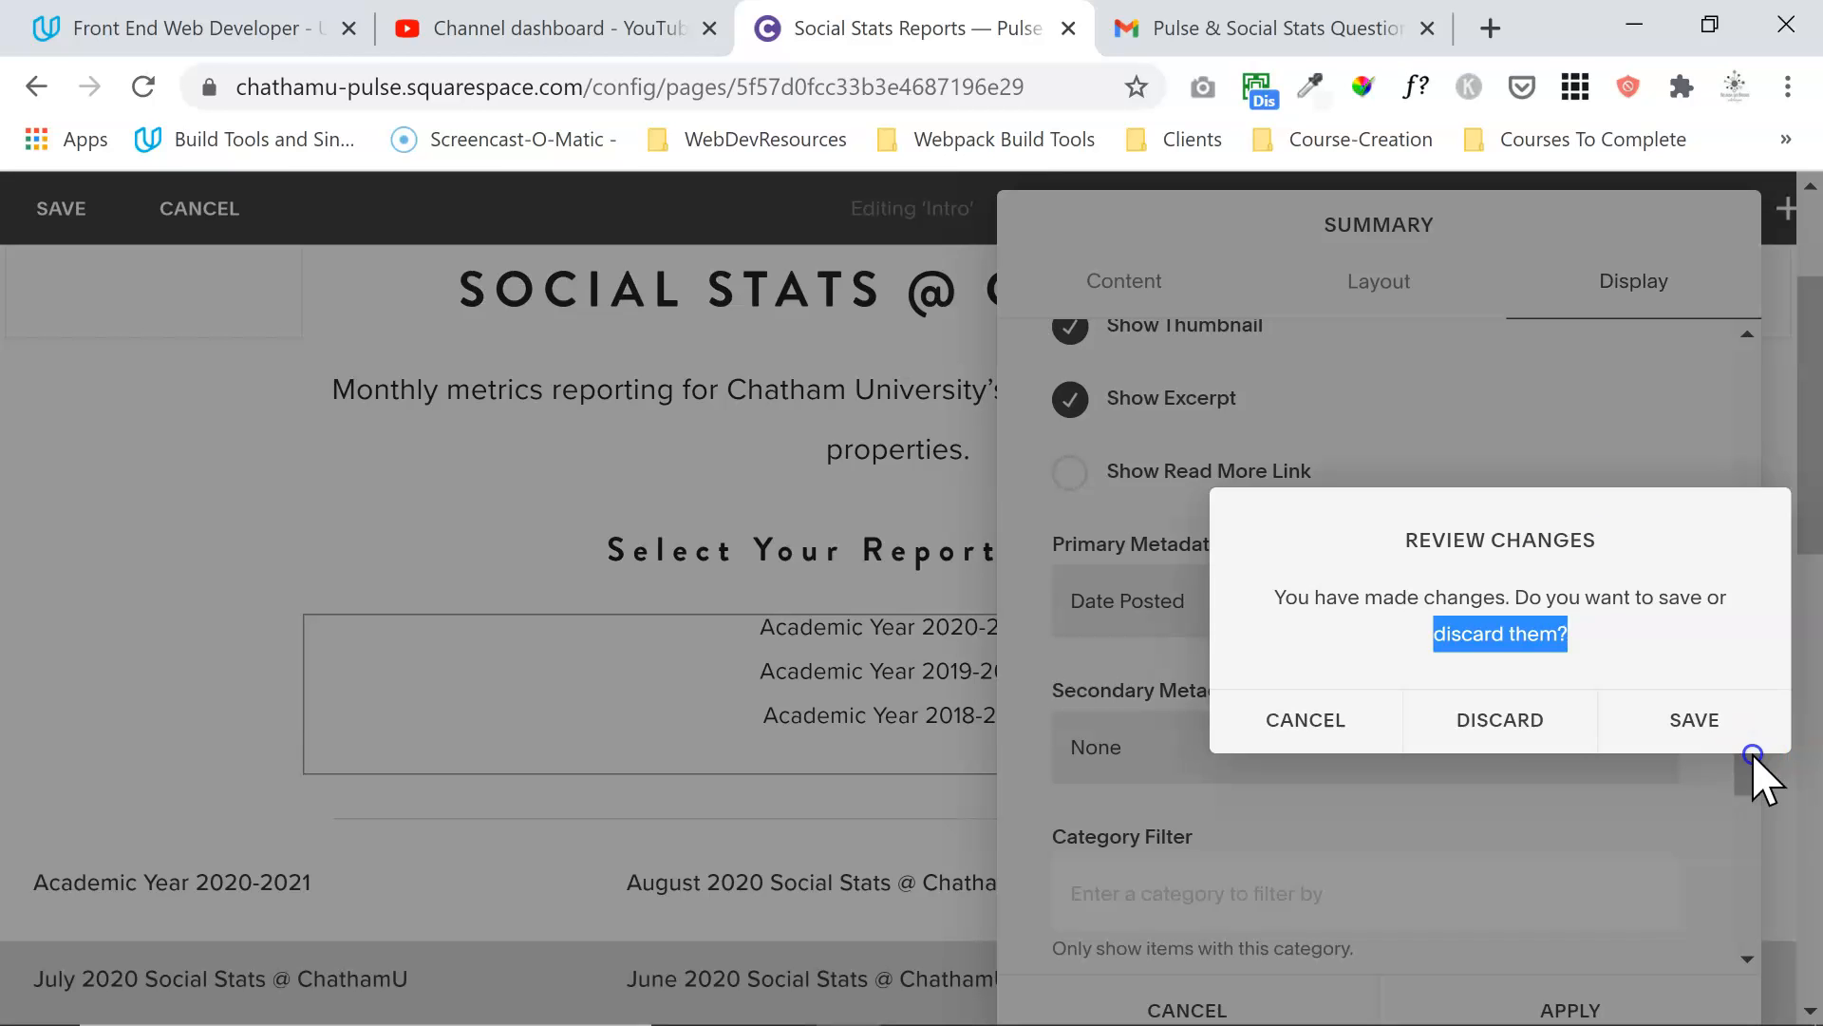
left_click(1307, 720)
left_click_drag(1754, 744, 1713, 903)
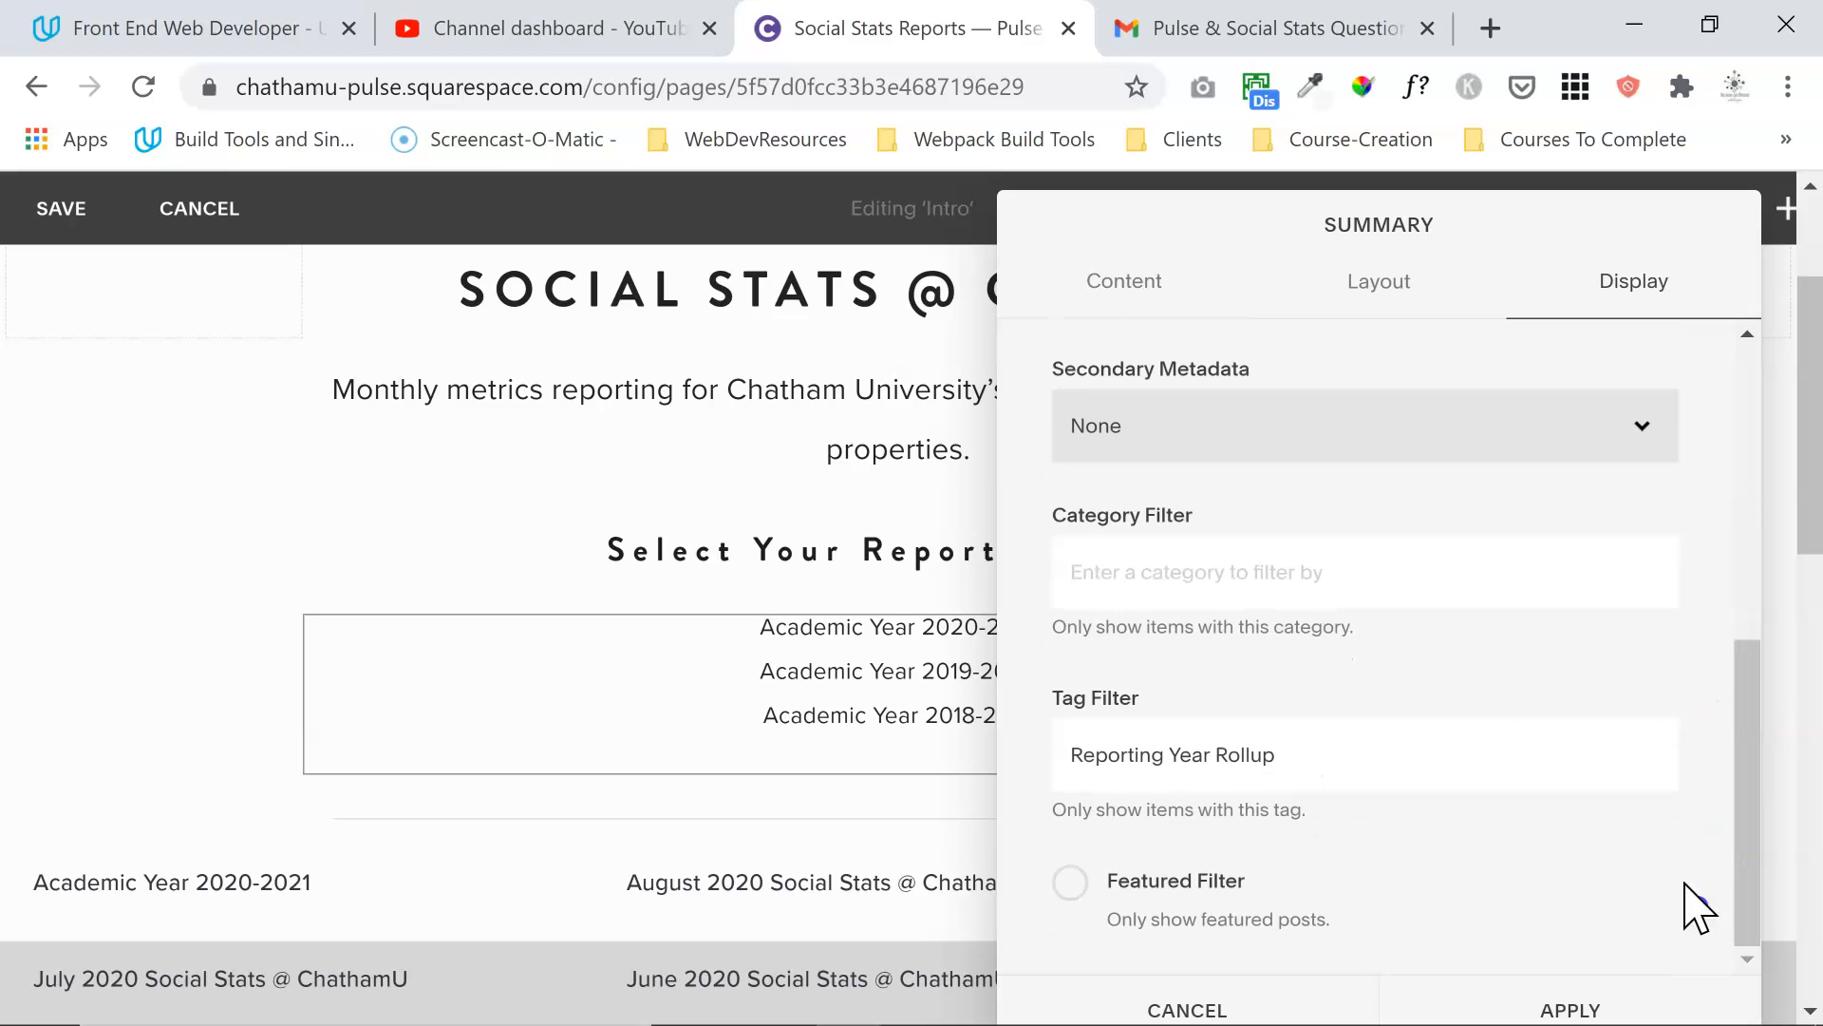
left_click(1548, 1005)
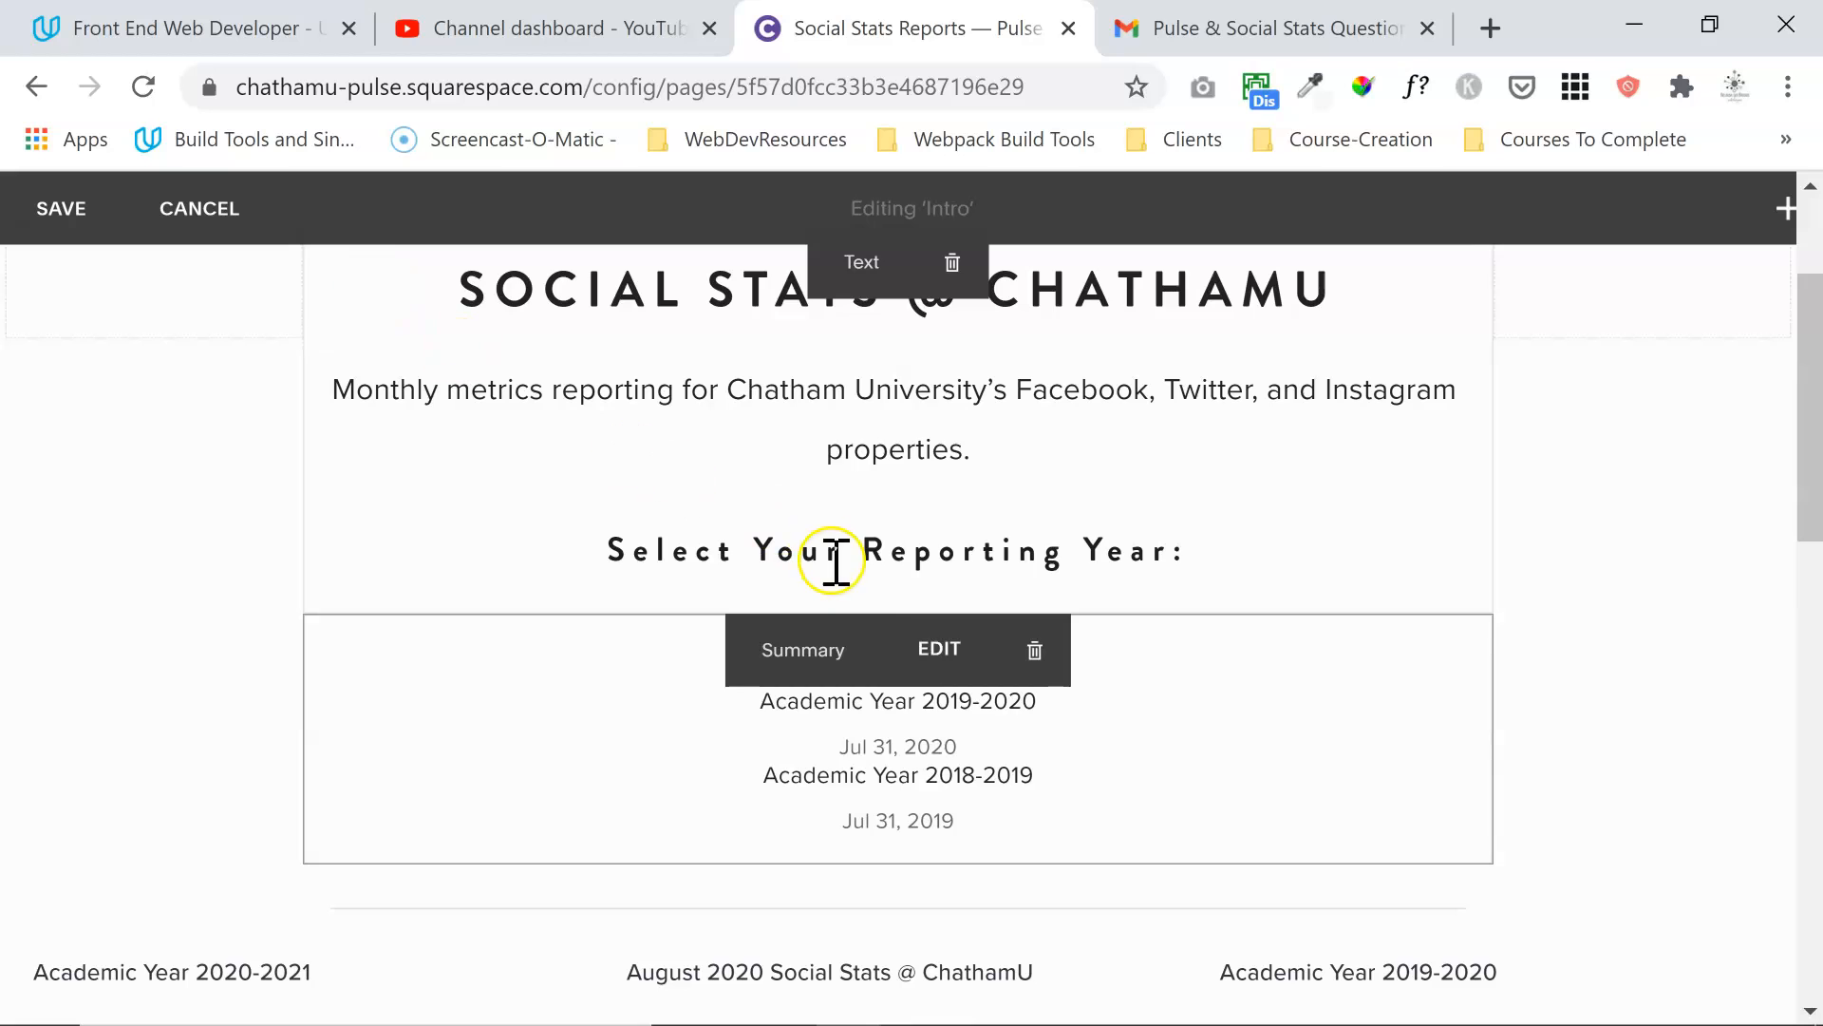
Step: Turn off the excerpt and thumbnail in the reporting-year summary block's display settings, keeping the title shown
left_click(920, 667)
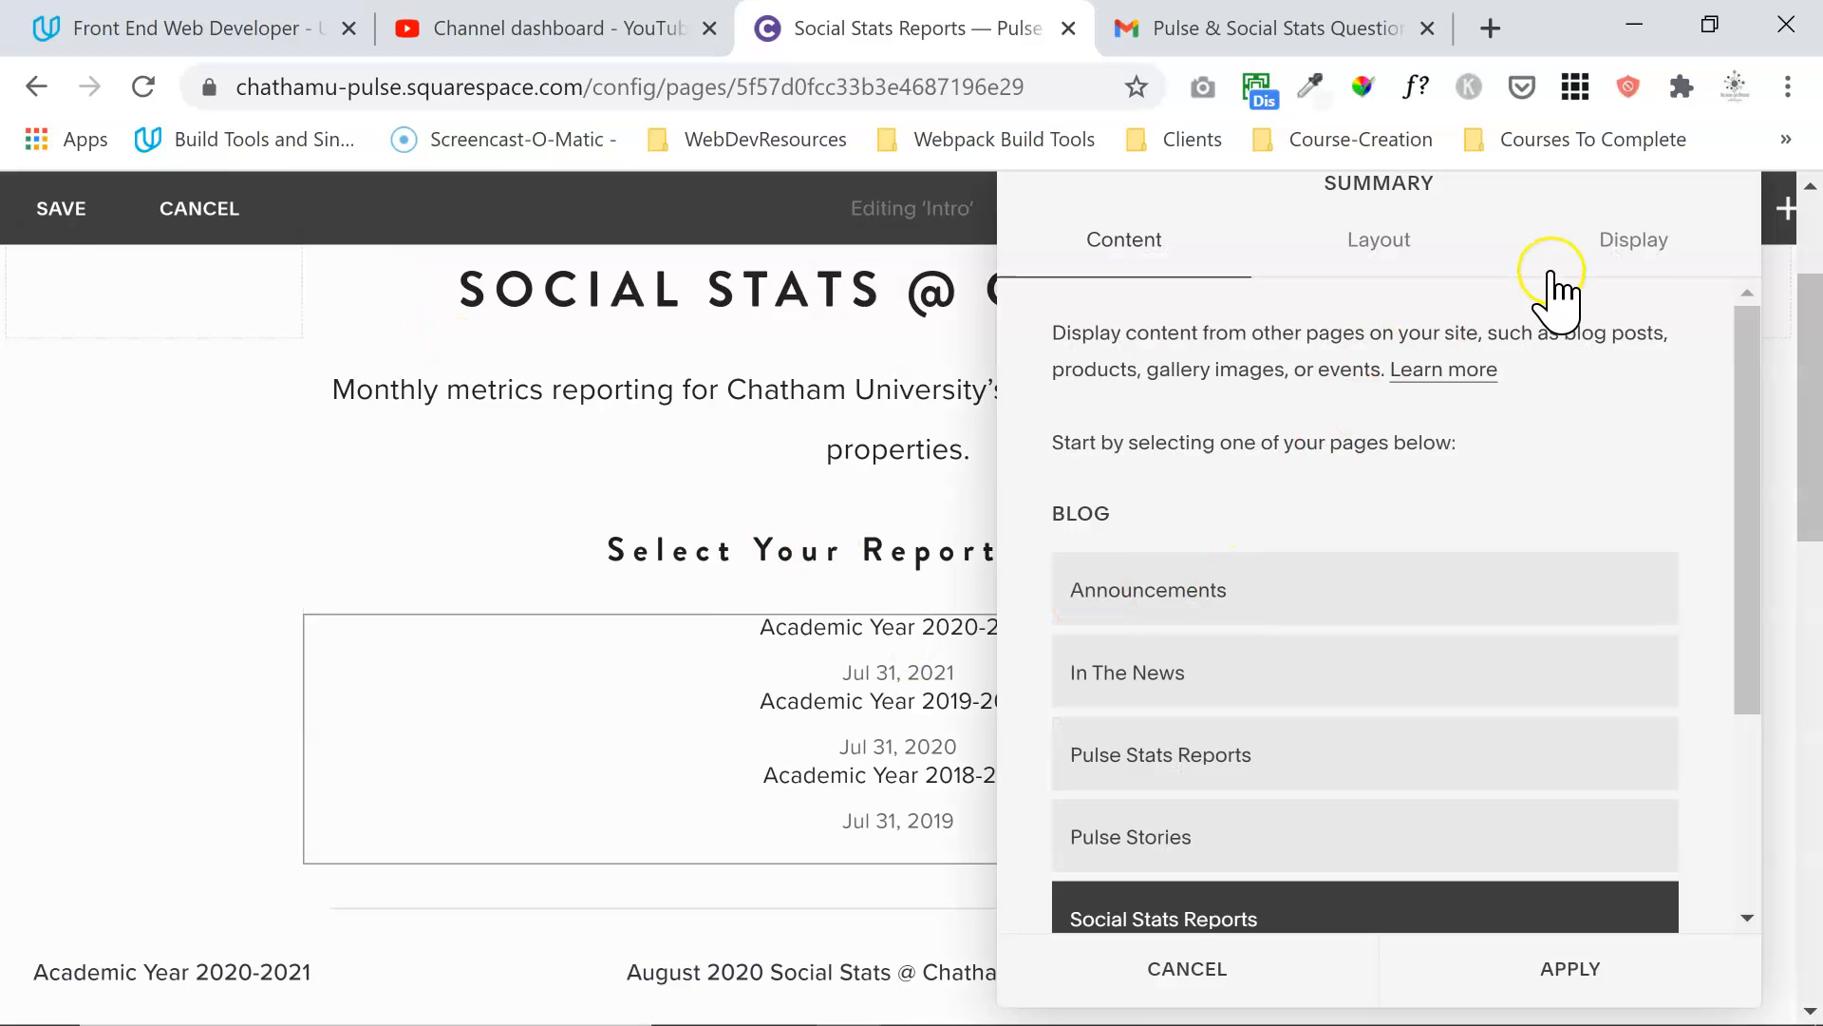
left_click(1631, 242)
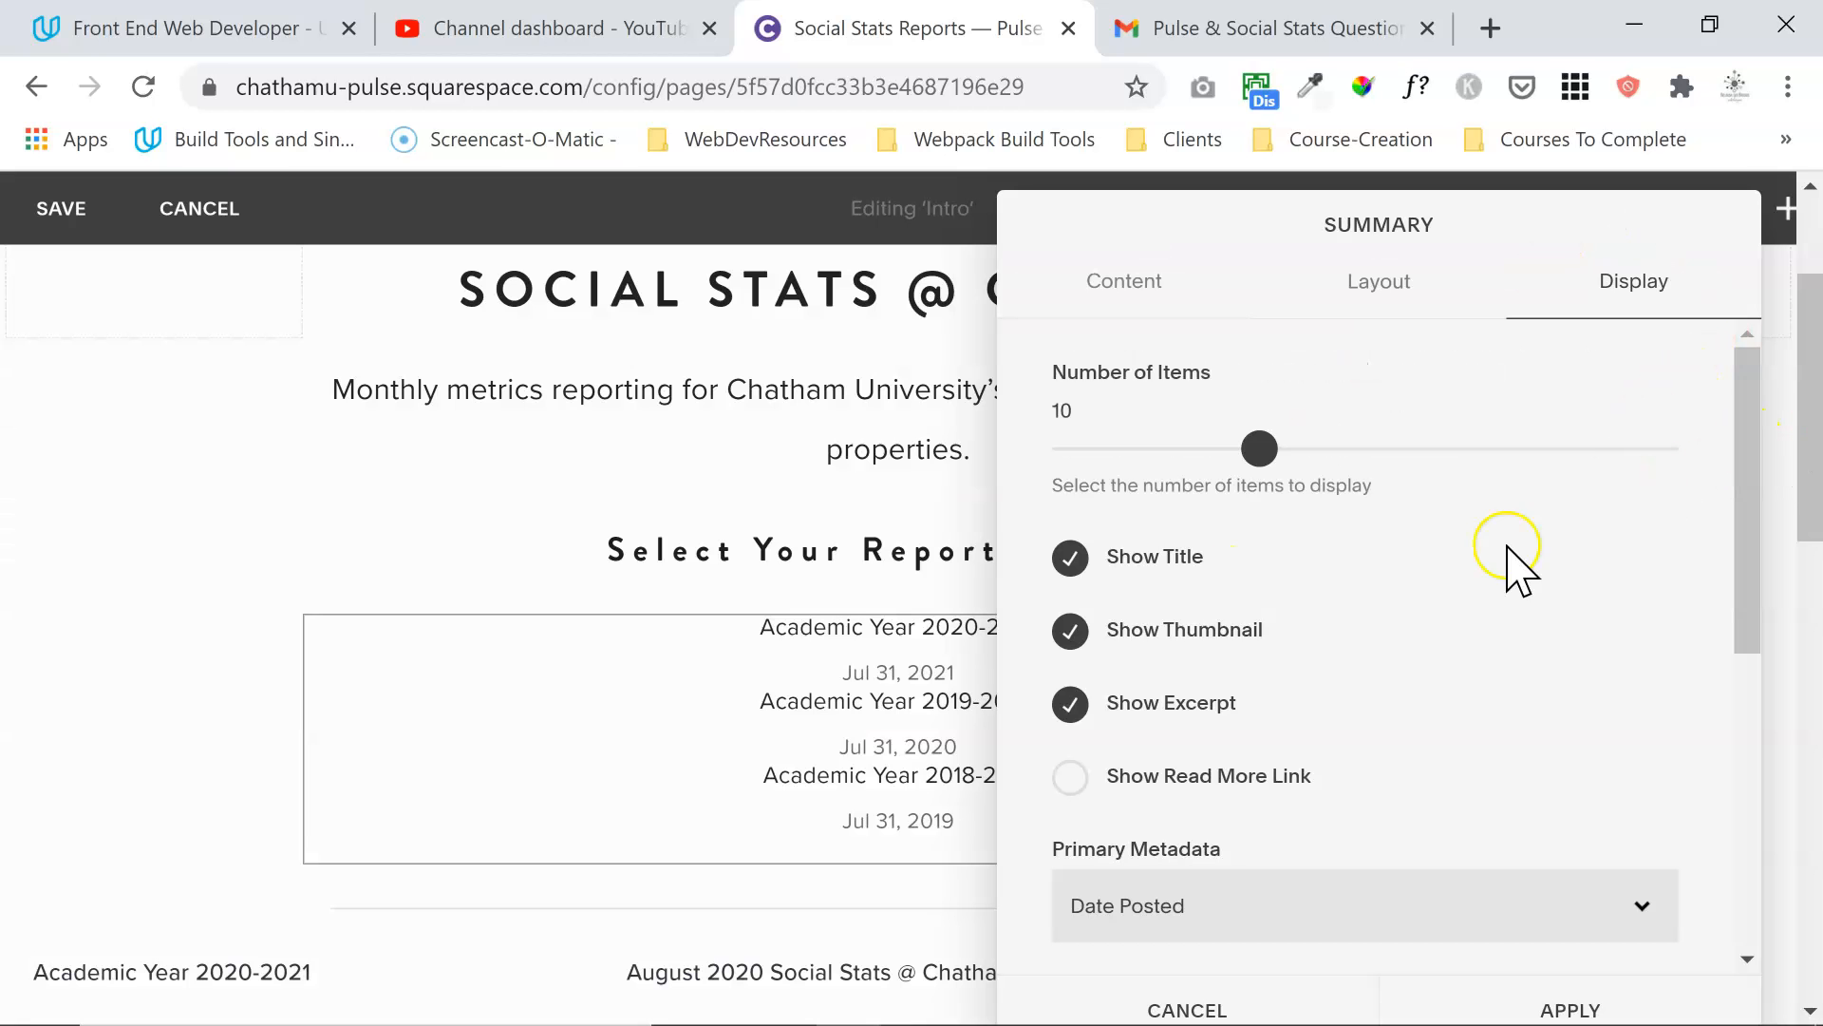
left_click(1068, 703)
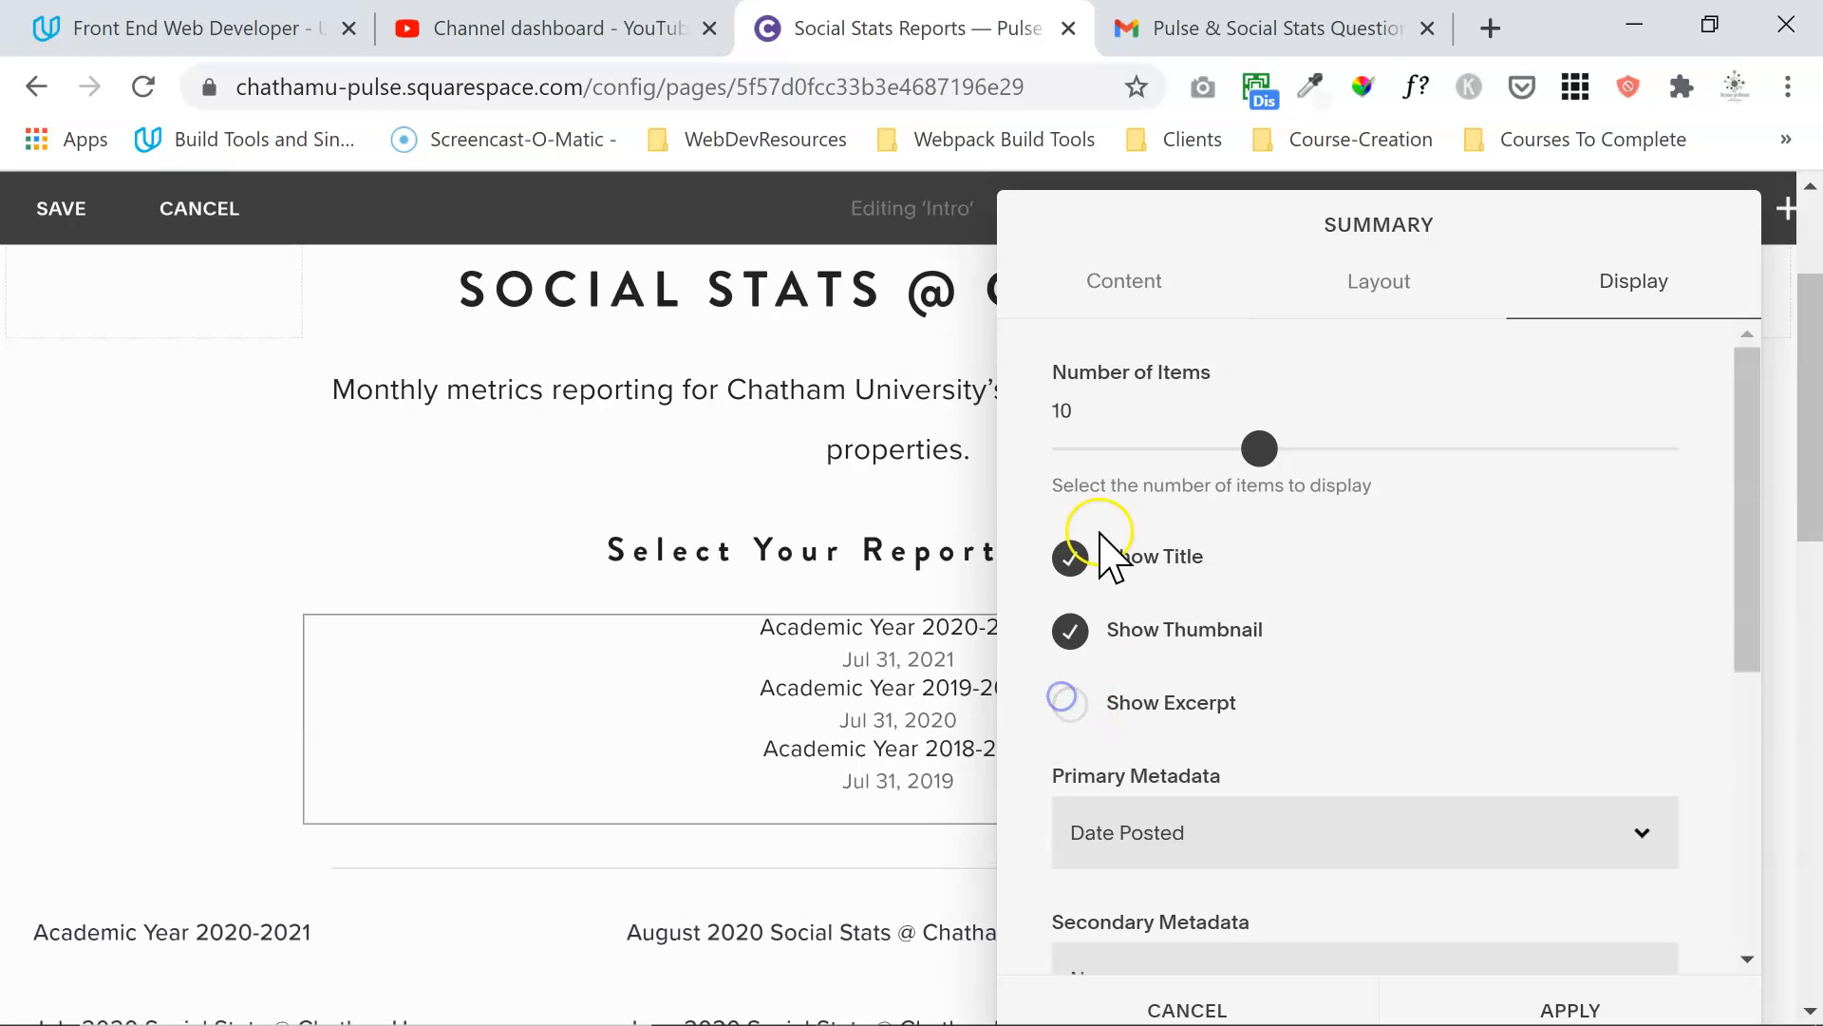
left_click(1070, 558)
left_click(1064, 632)
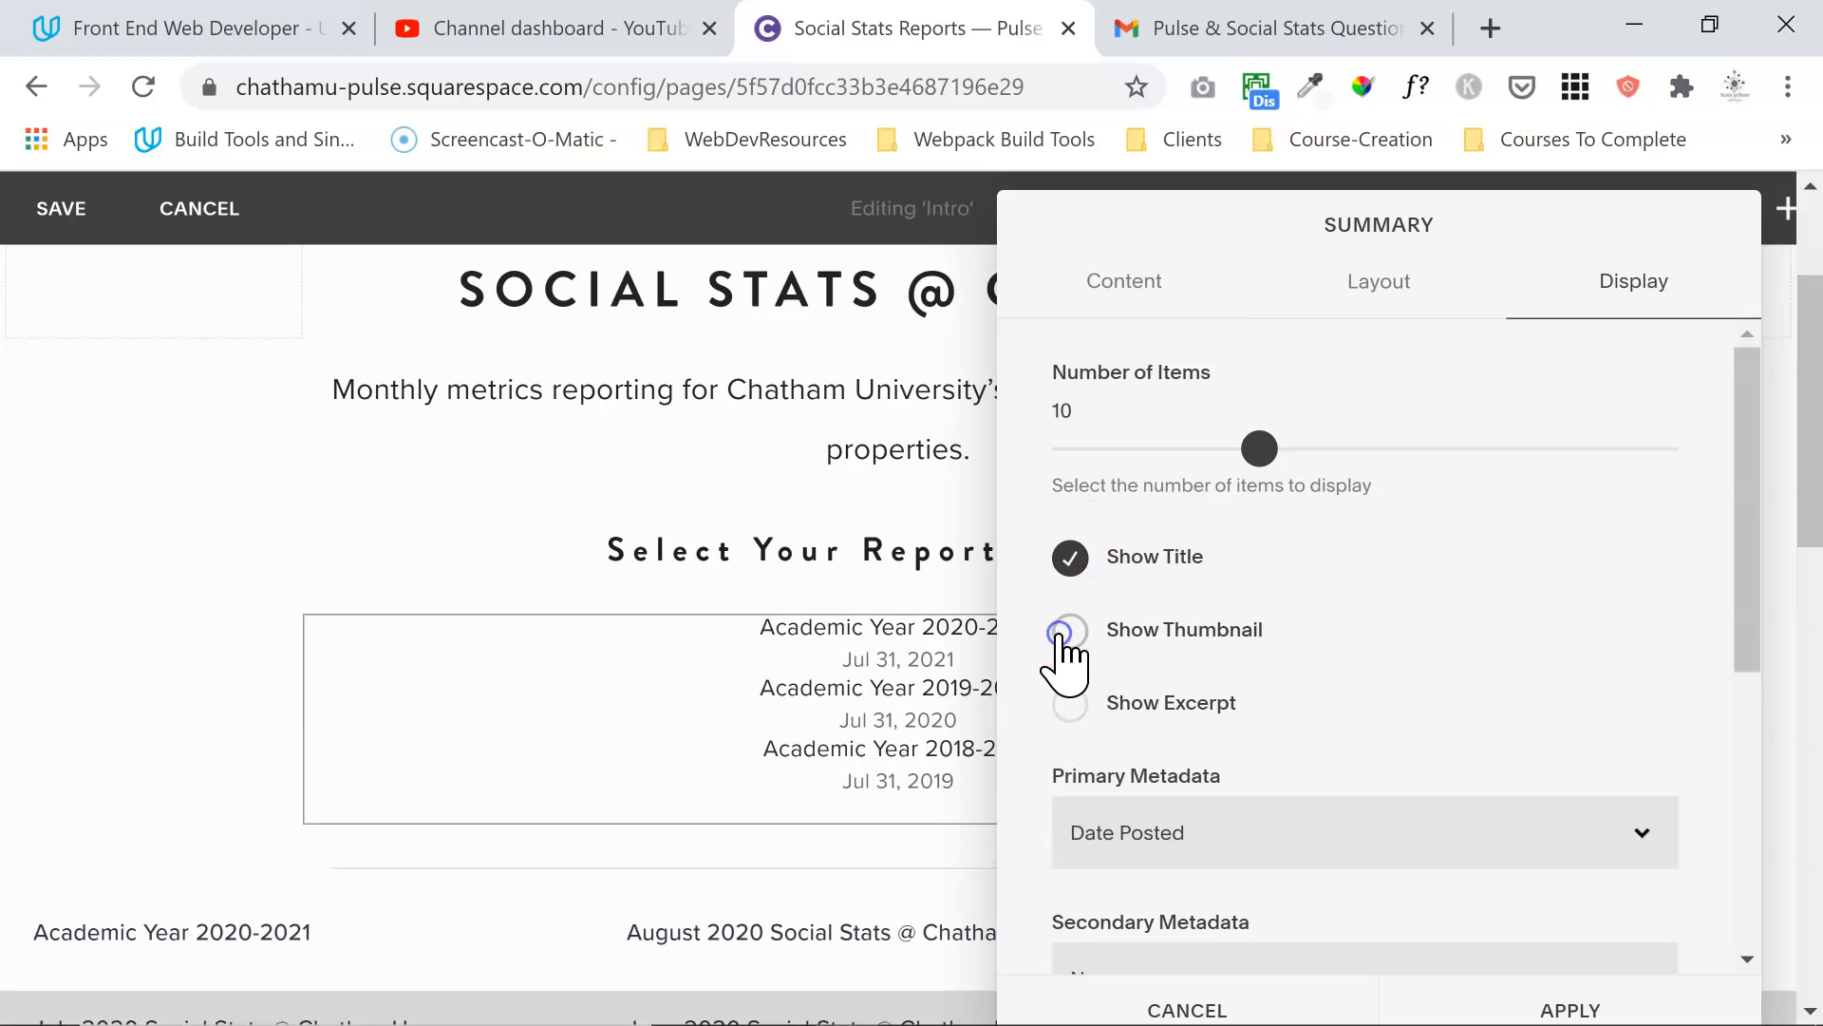
Step: Set the summary block's primary metadata to None, apply the settings and save the intro
left_click(1547, 838)
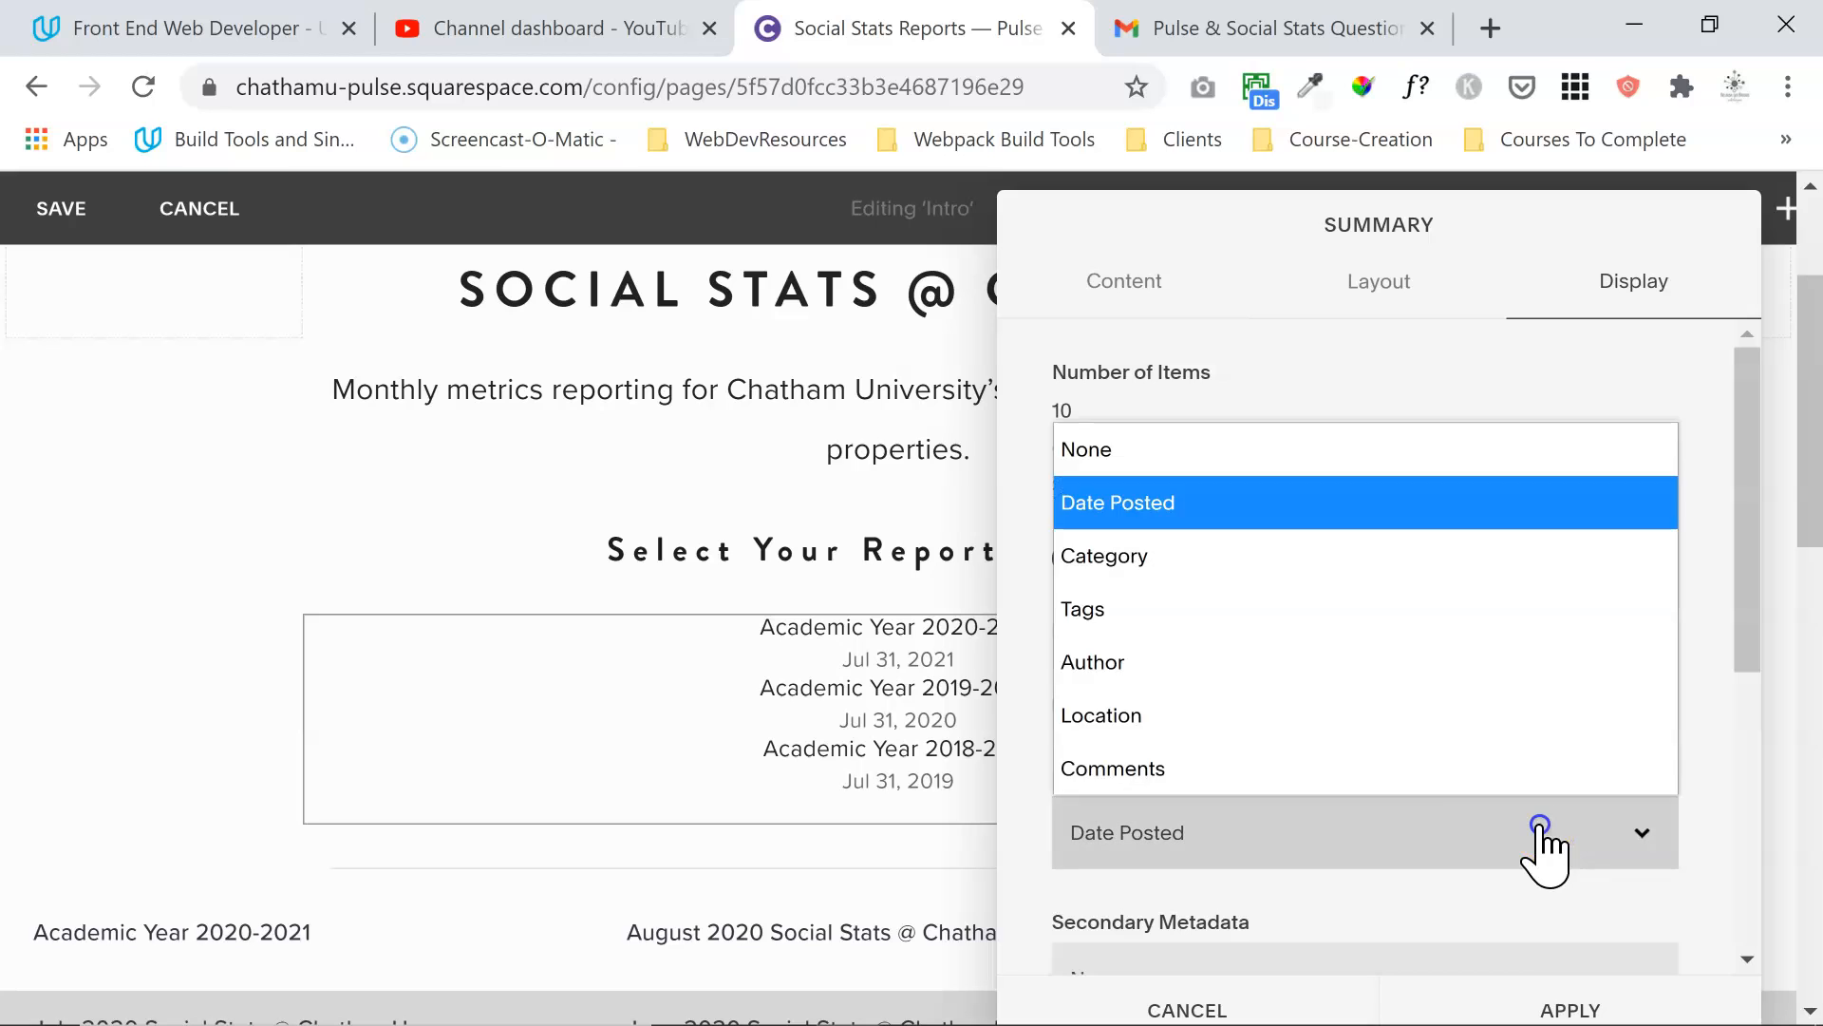
left_click(1419, 464)
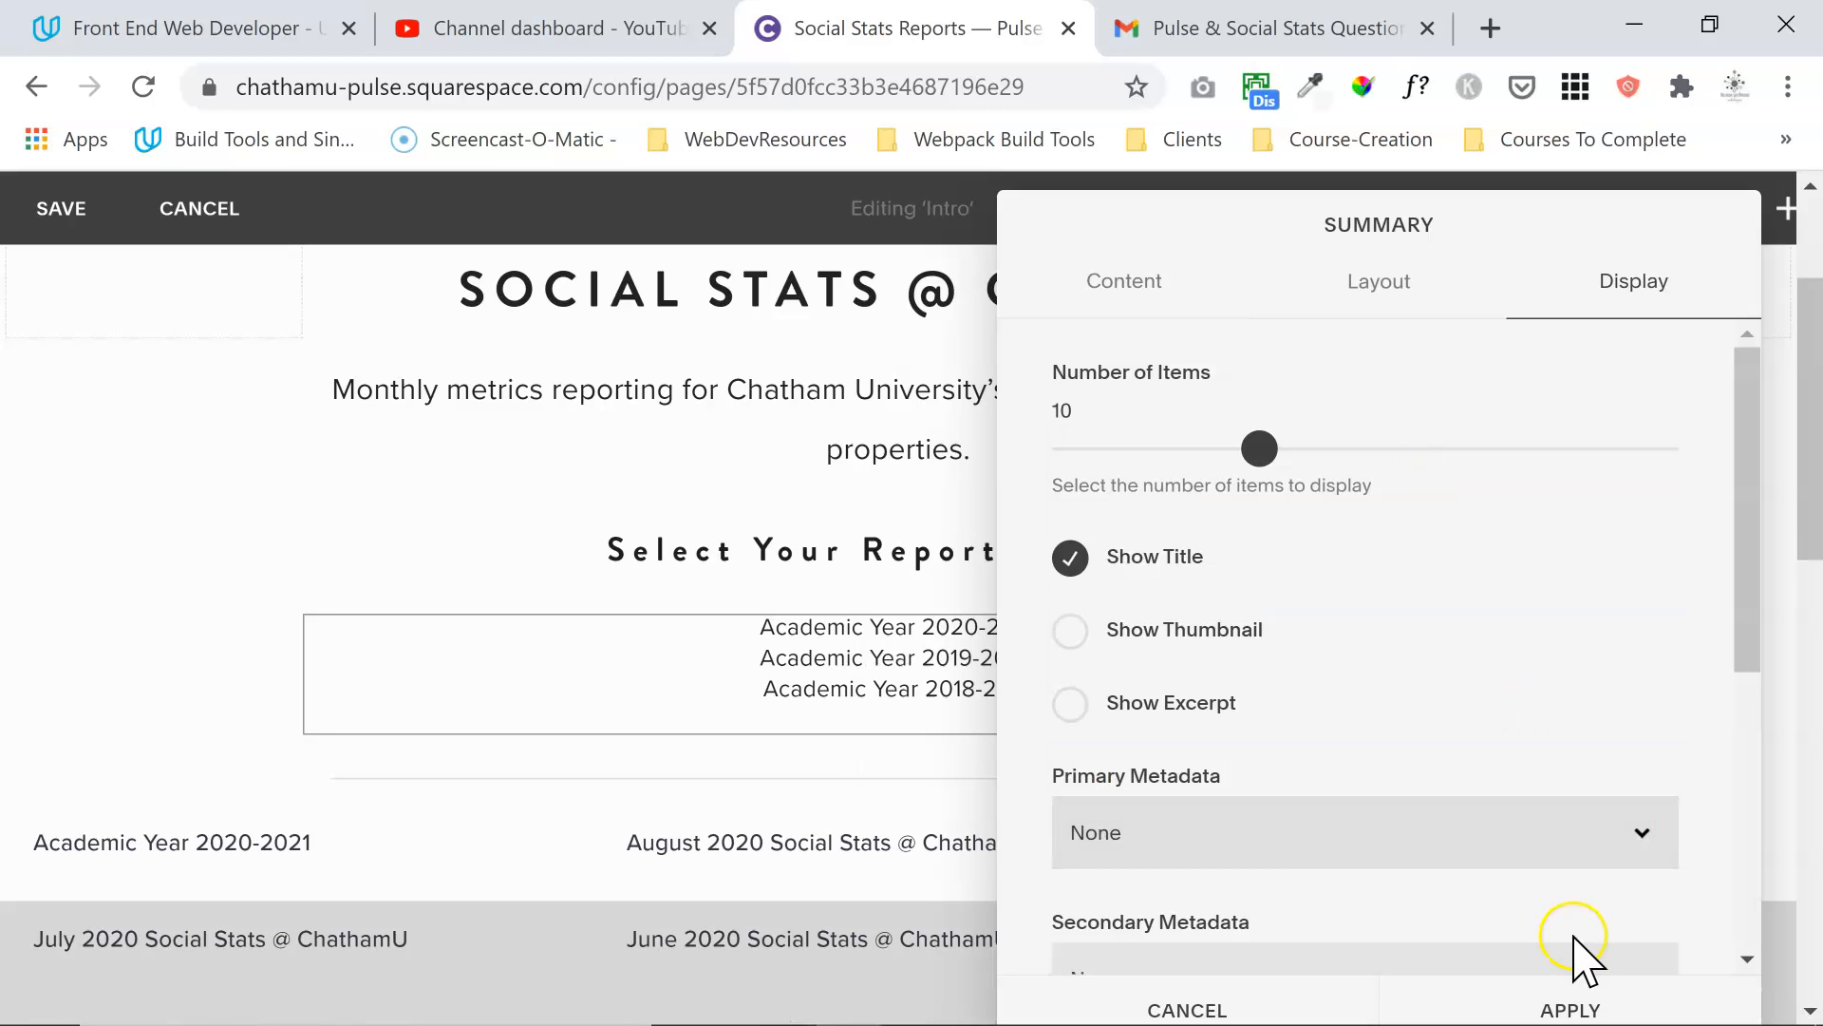
left_click(1552, 1013)
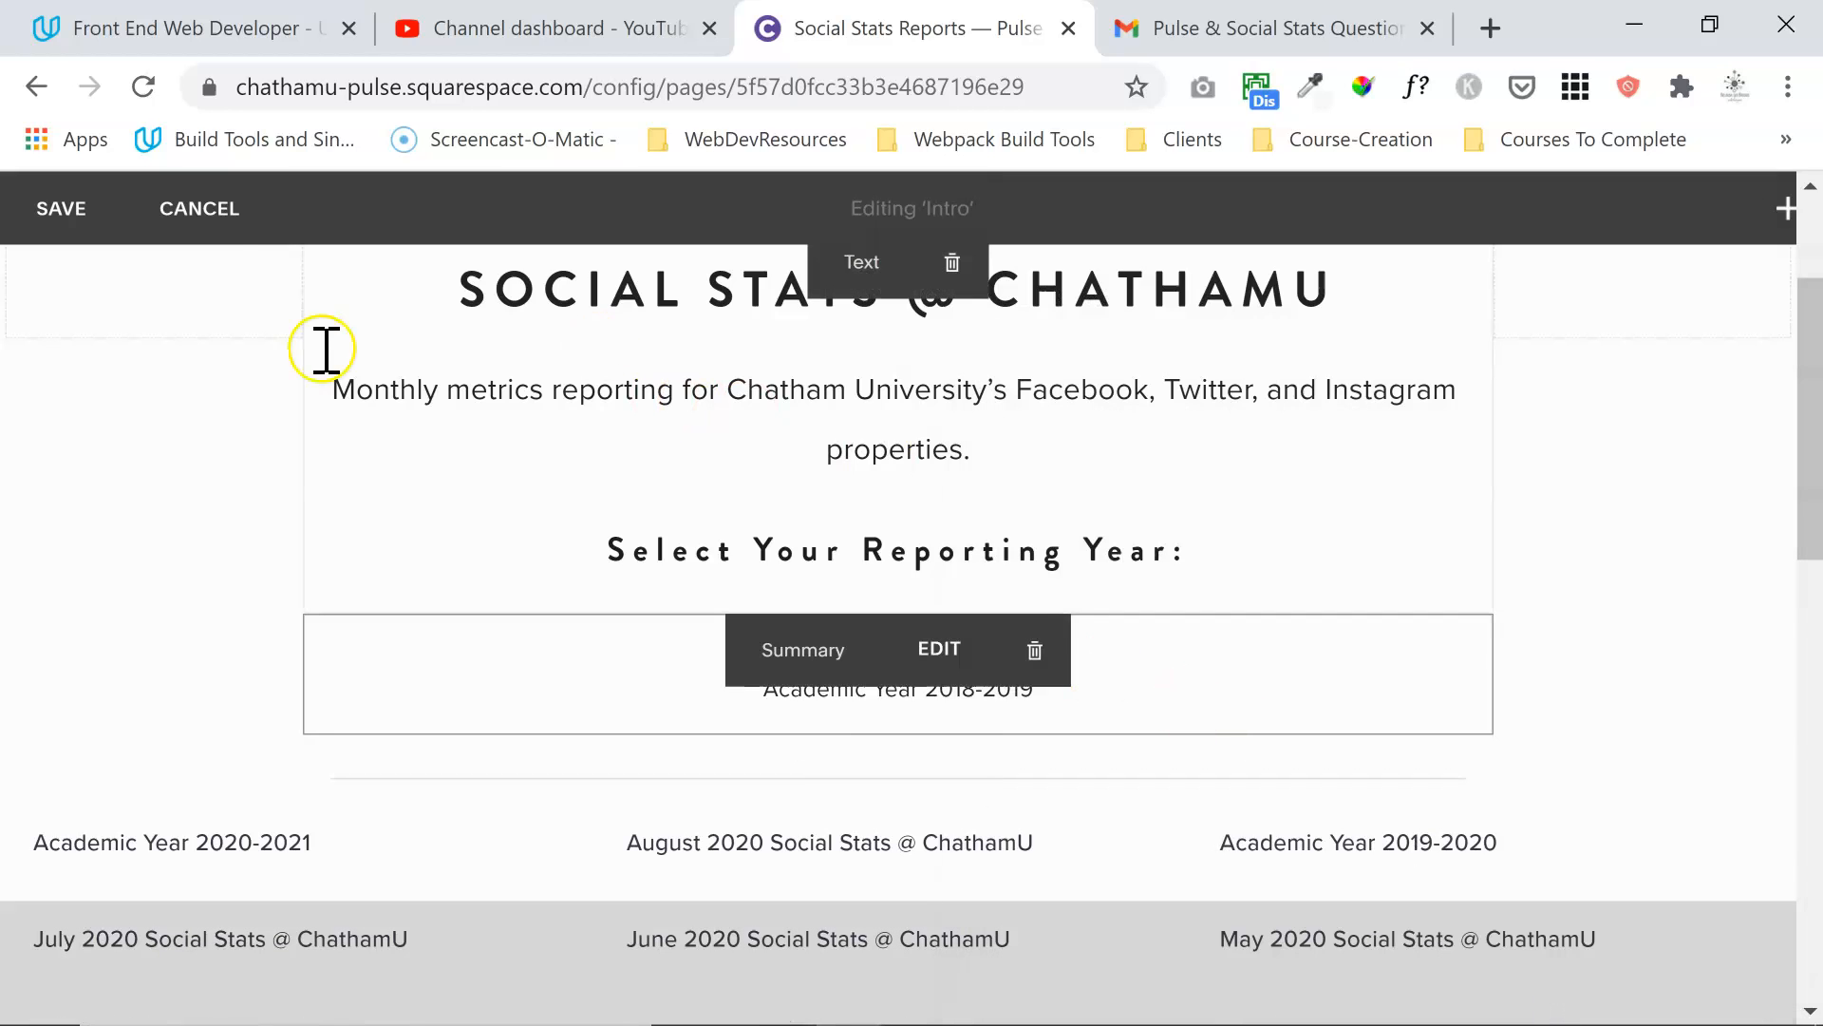
left_click(50, 218)
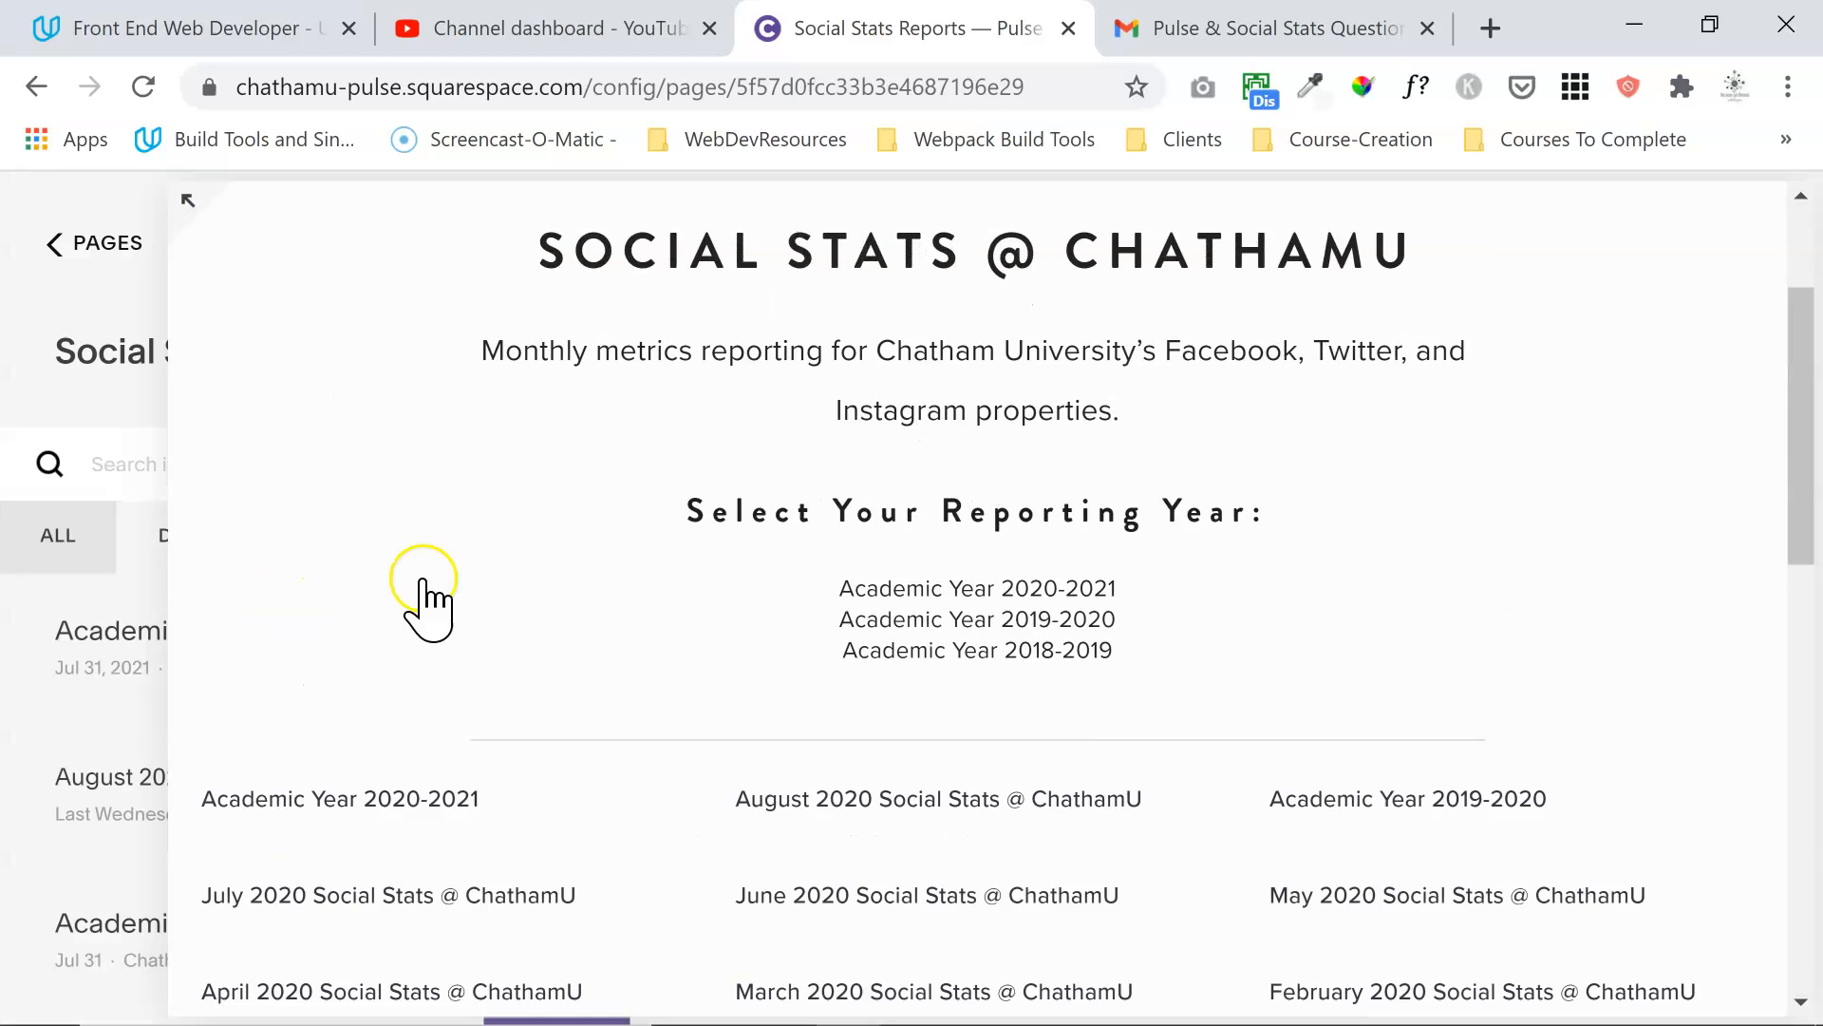
Step: Return to the site's pages, open the ChathamU Digital Content Reporting page and look through its reporting-year lists
left_click(73, 232)
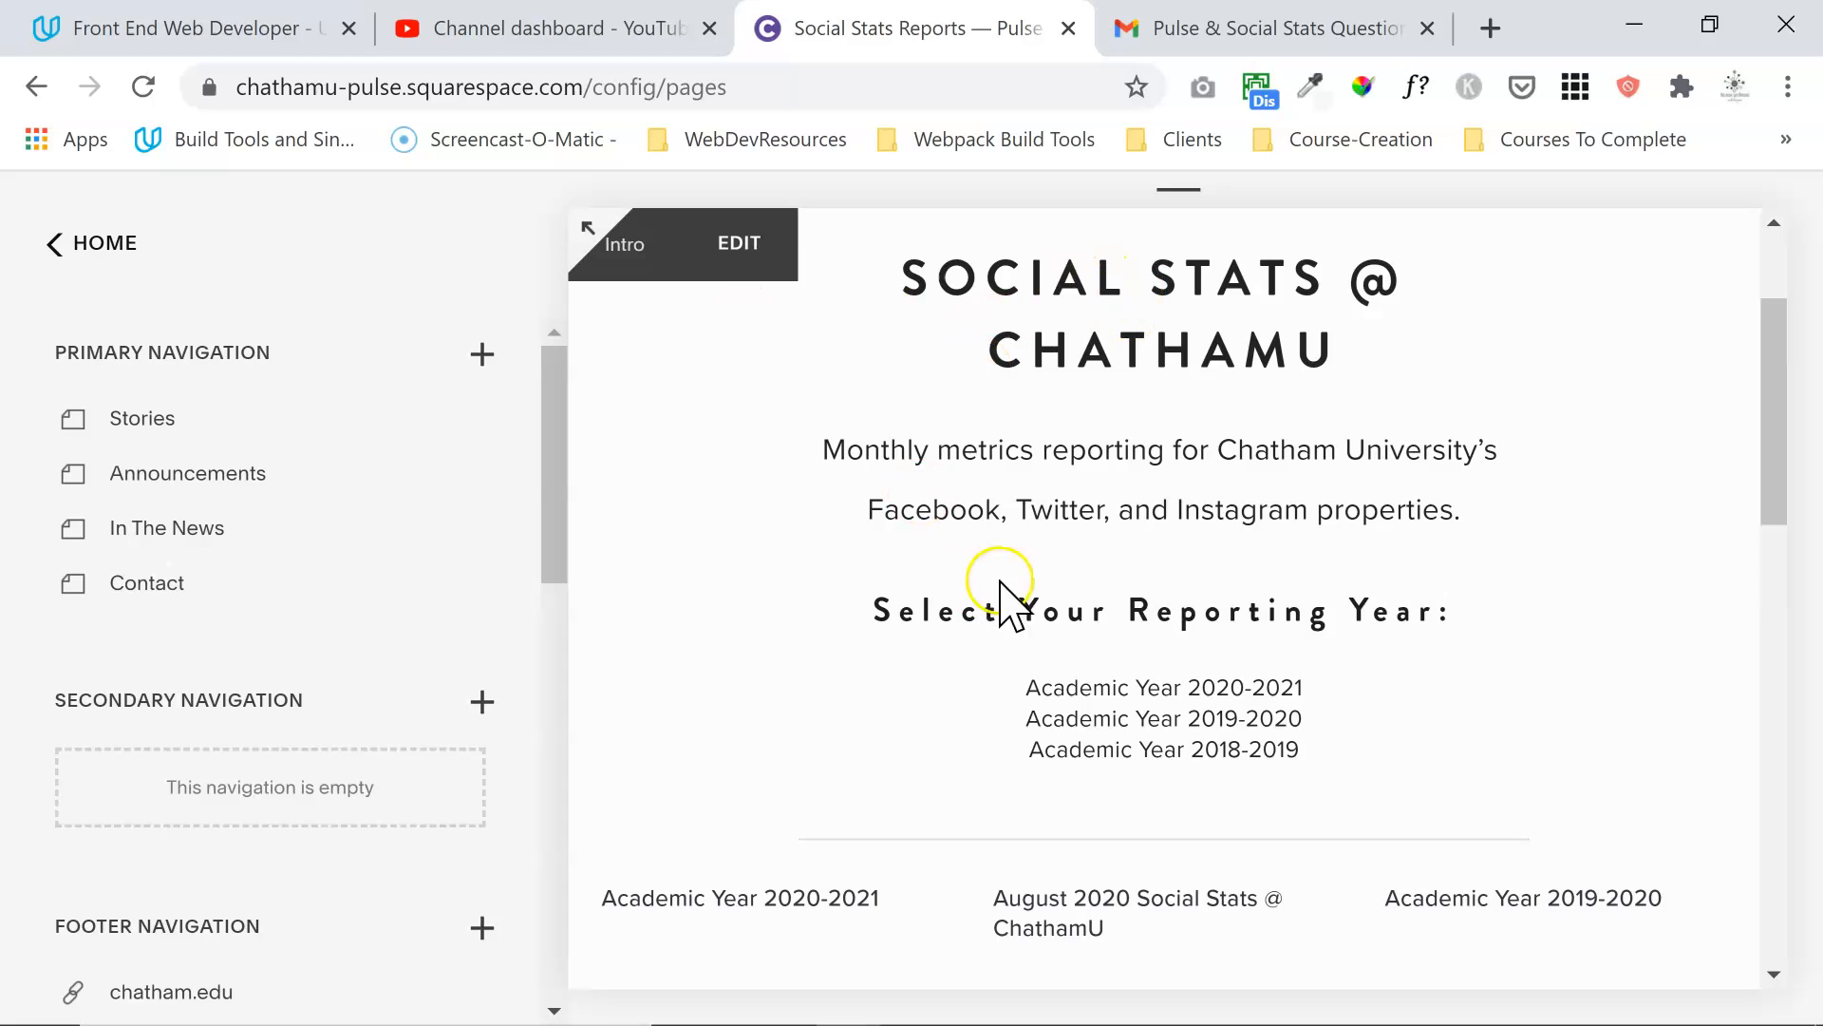
left_click_drag(558, 516, 567, 896)
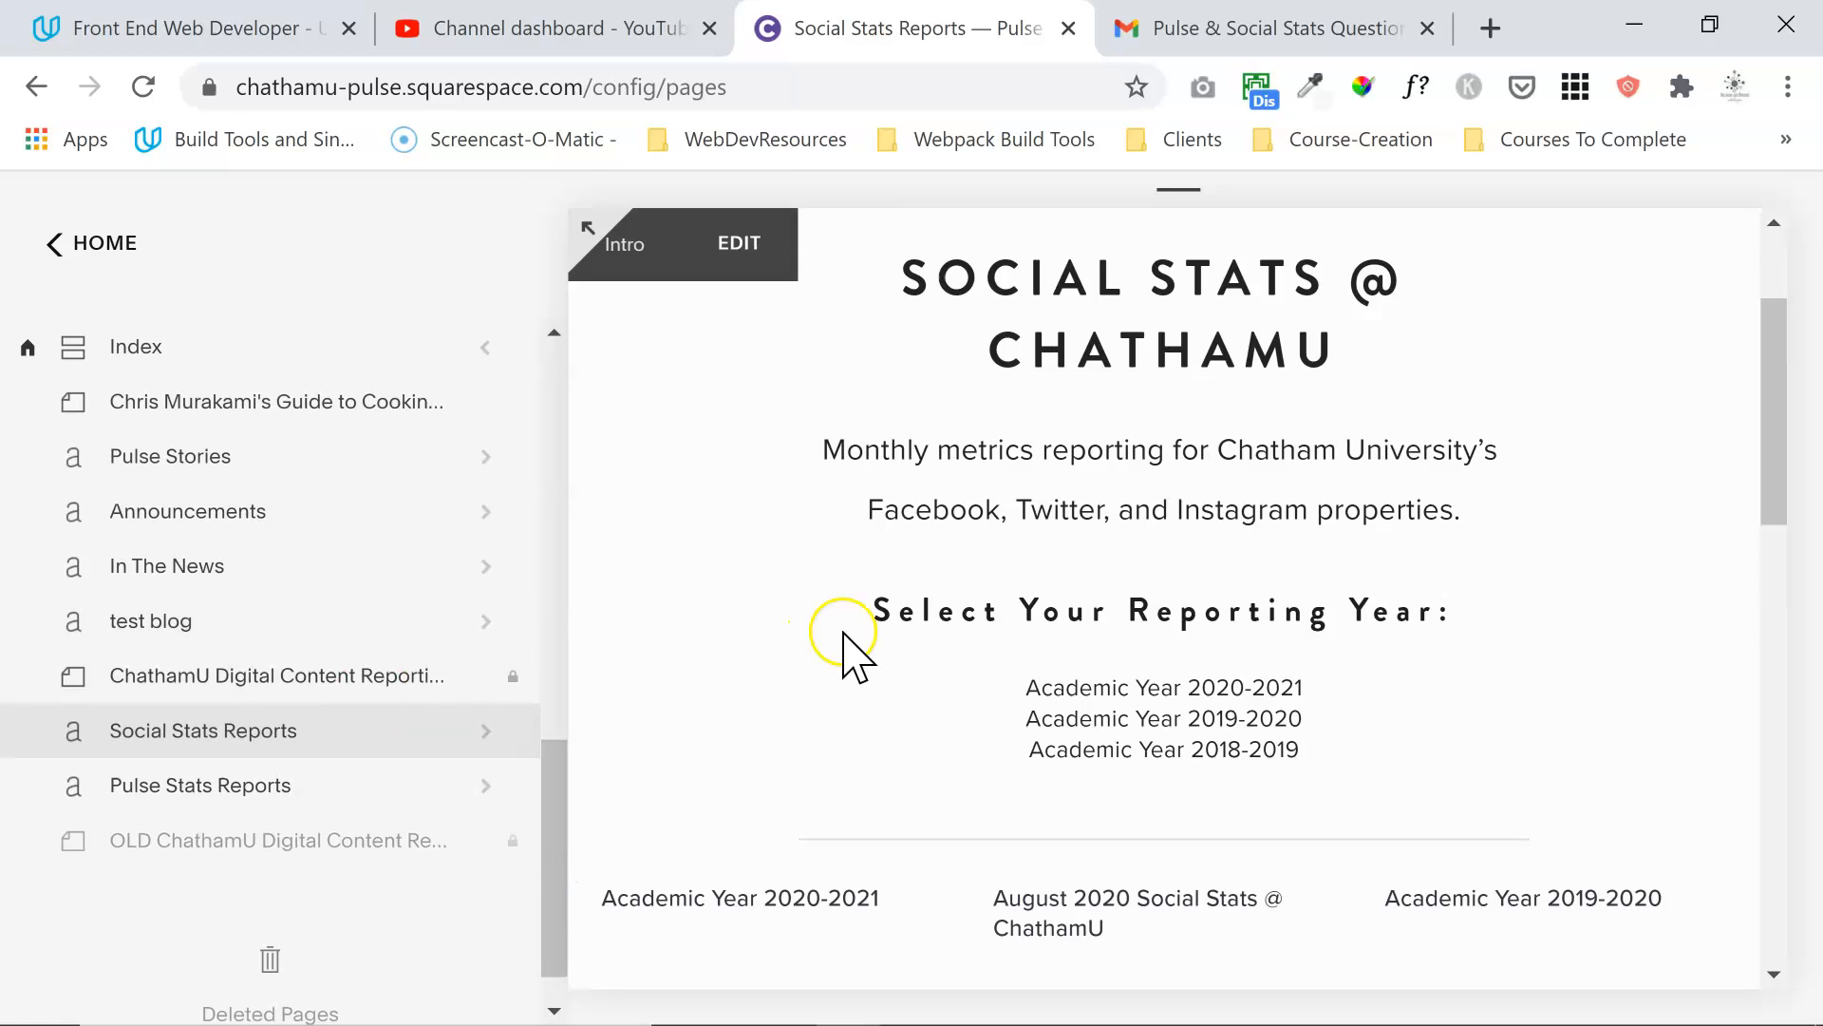
left_click(334, 674)
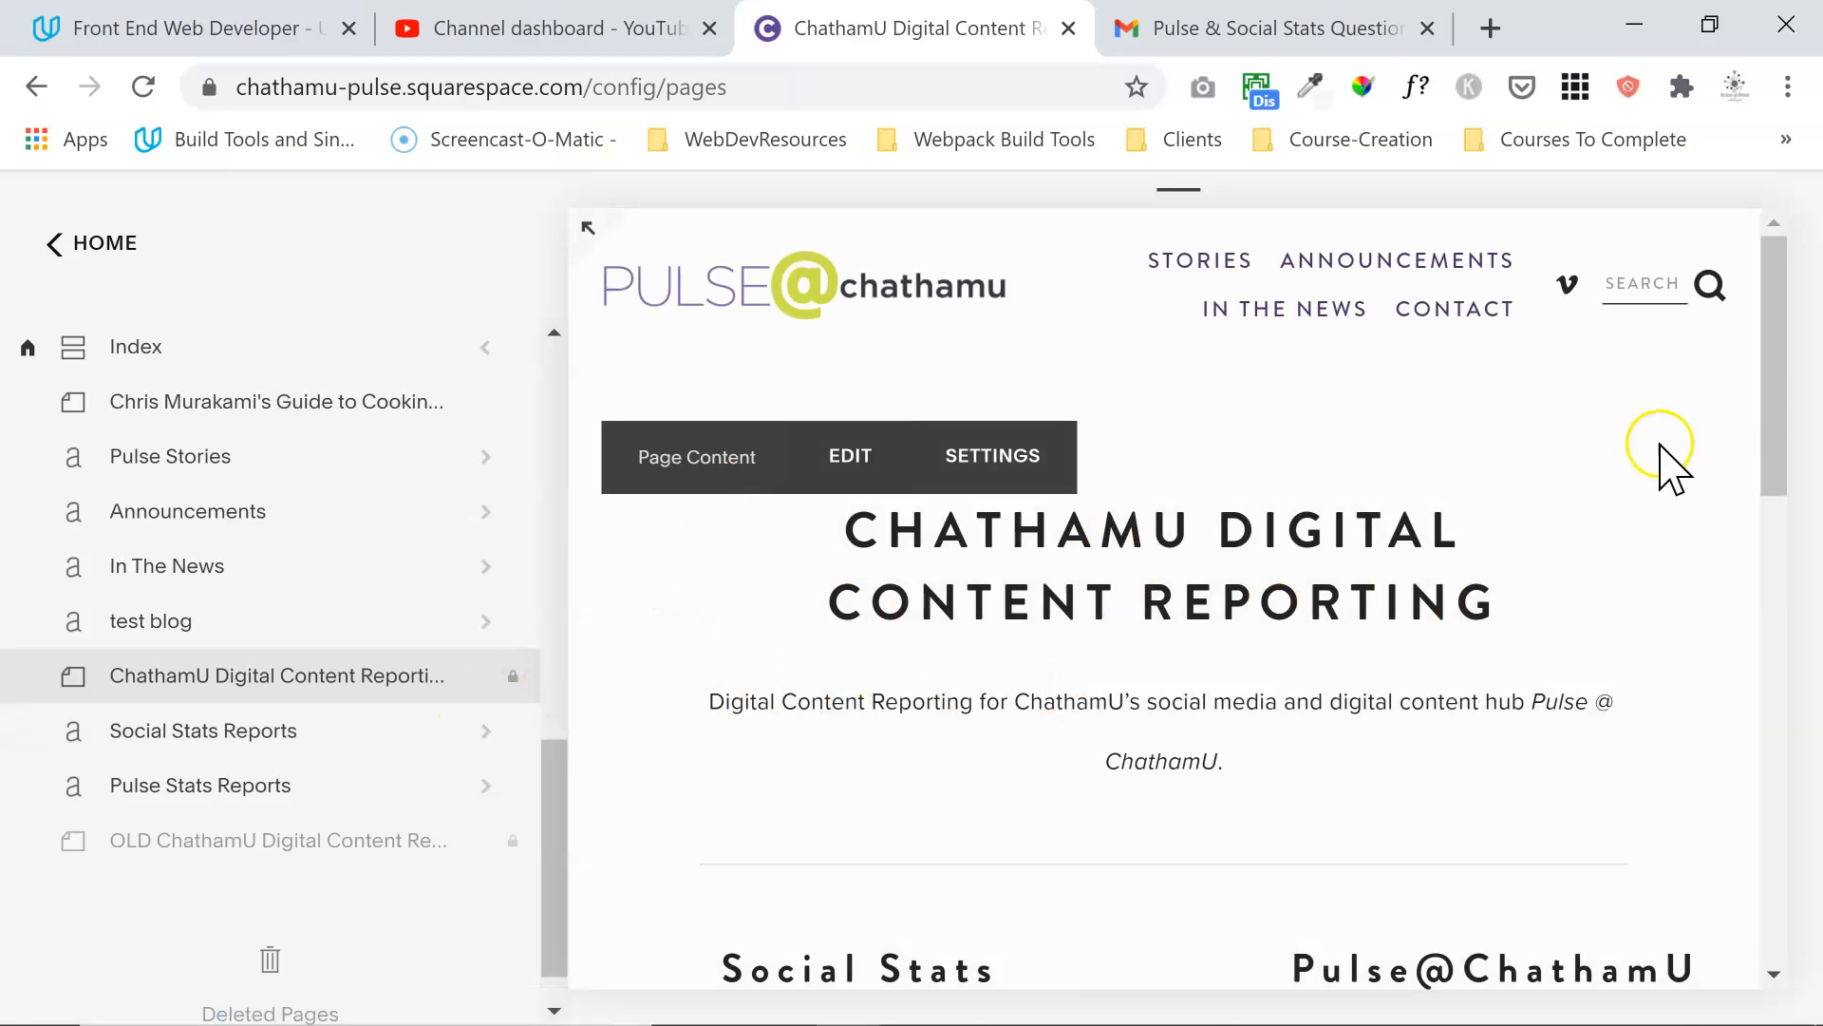
left_click_drag(1768, 418, 1802, 688)
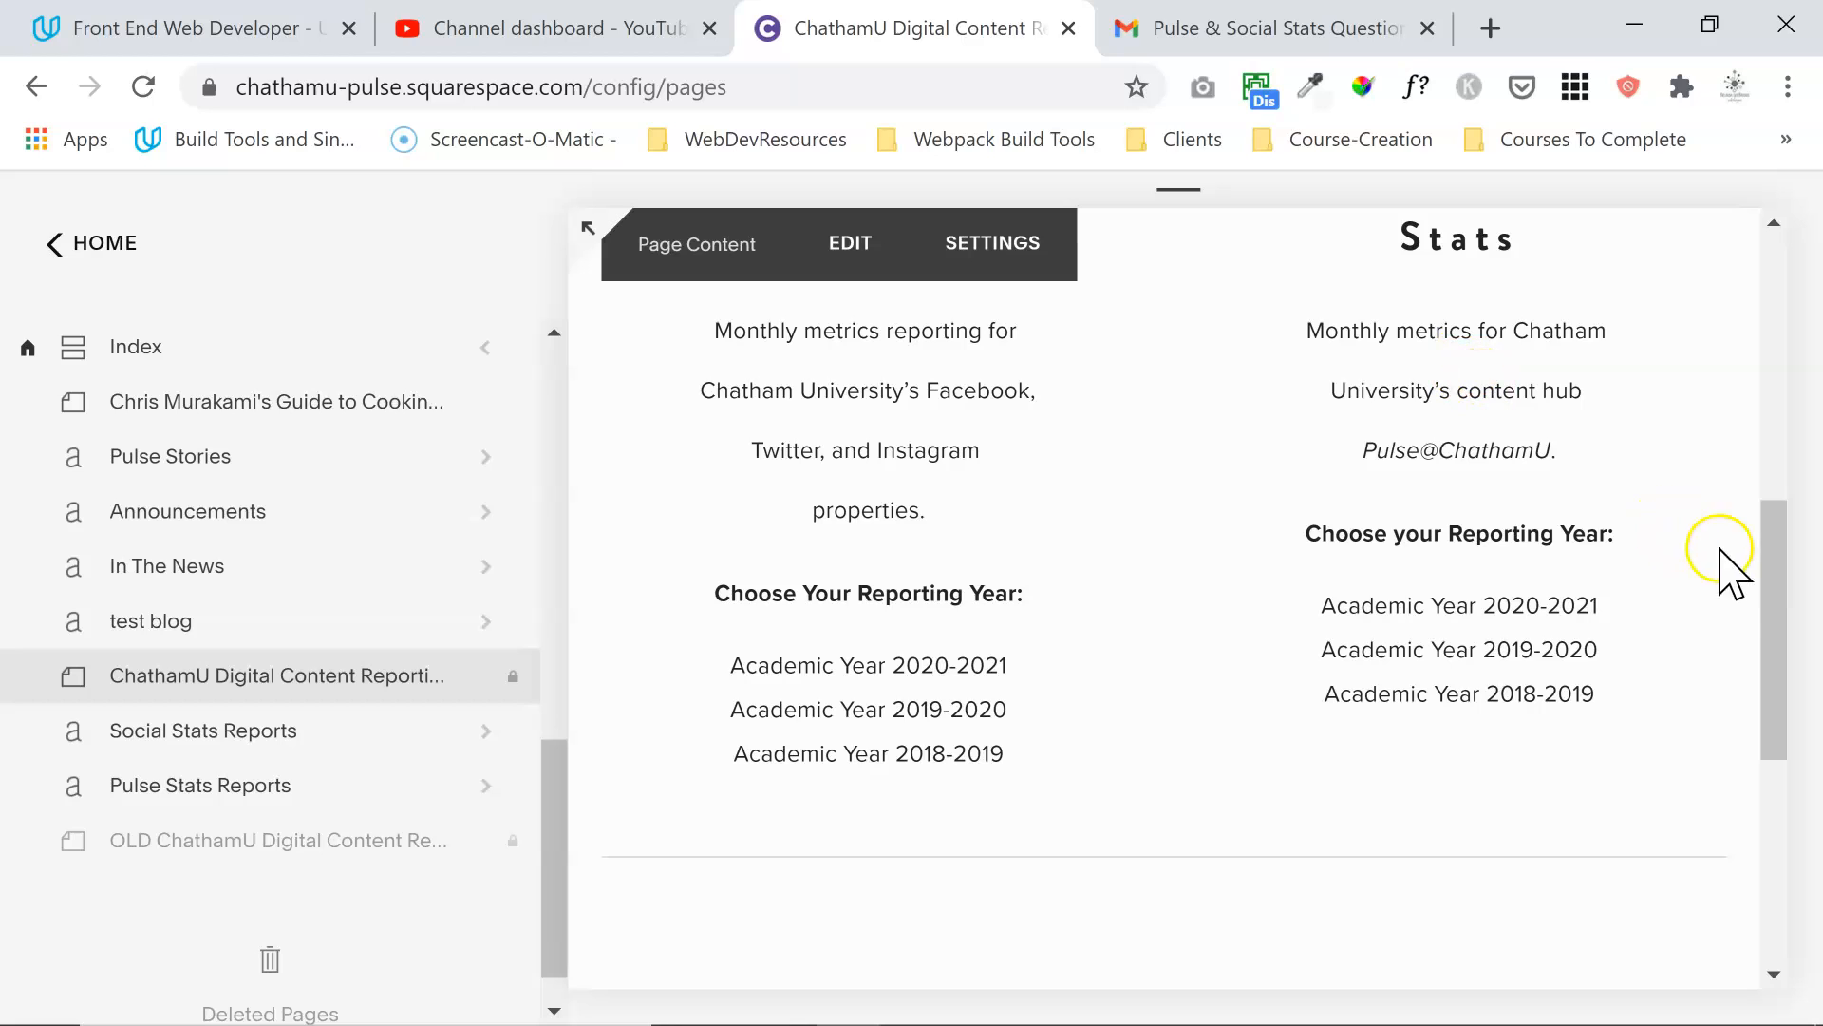
Step: Edit the page content, examine the source and tag filter of the Social Stats summary block, and close its settings without changes
left_click_drag(1779, 598, 1749, 494)
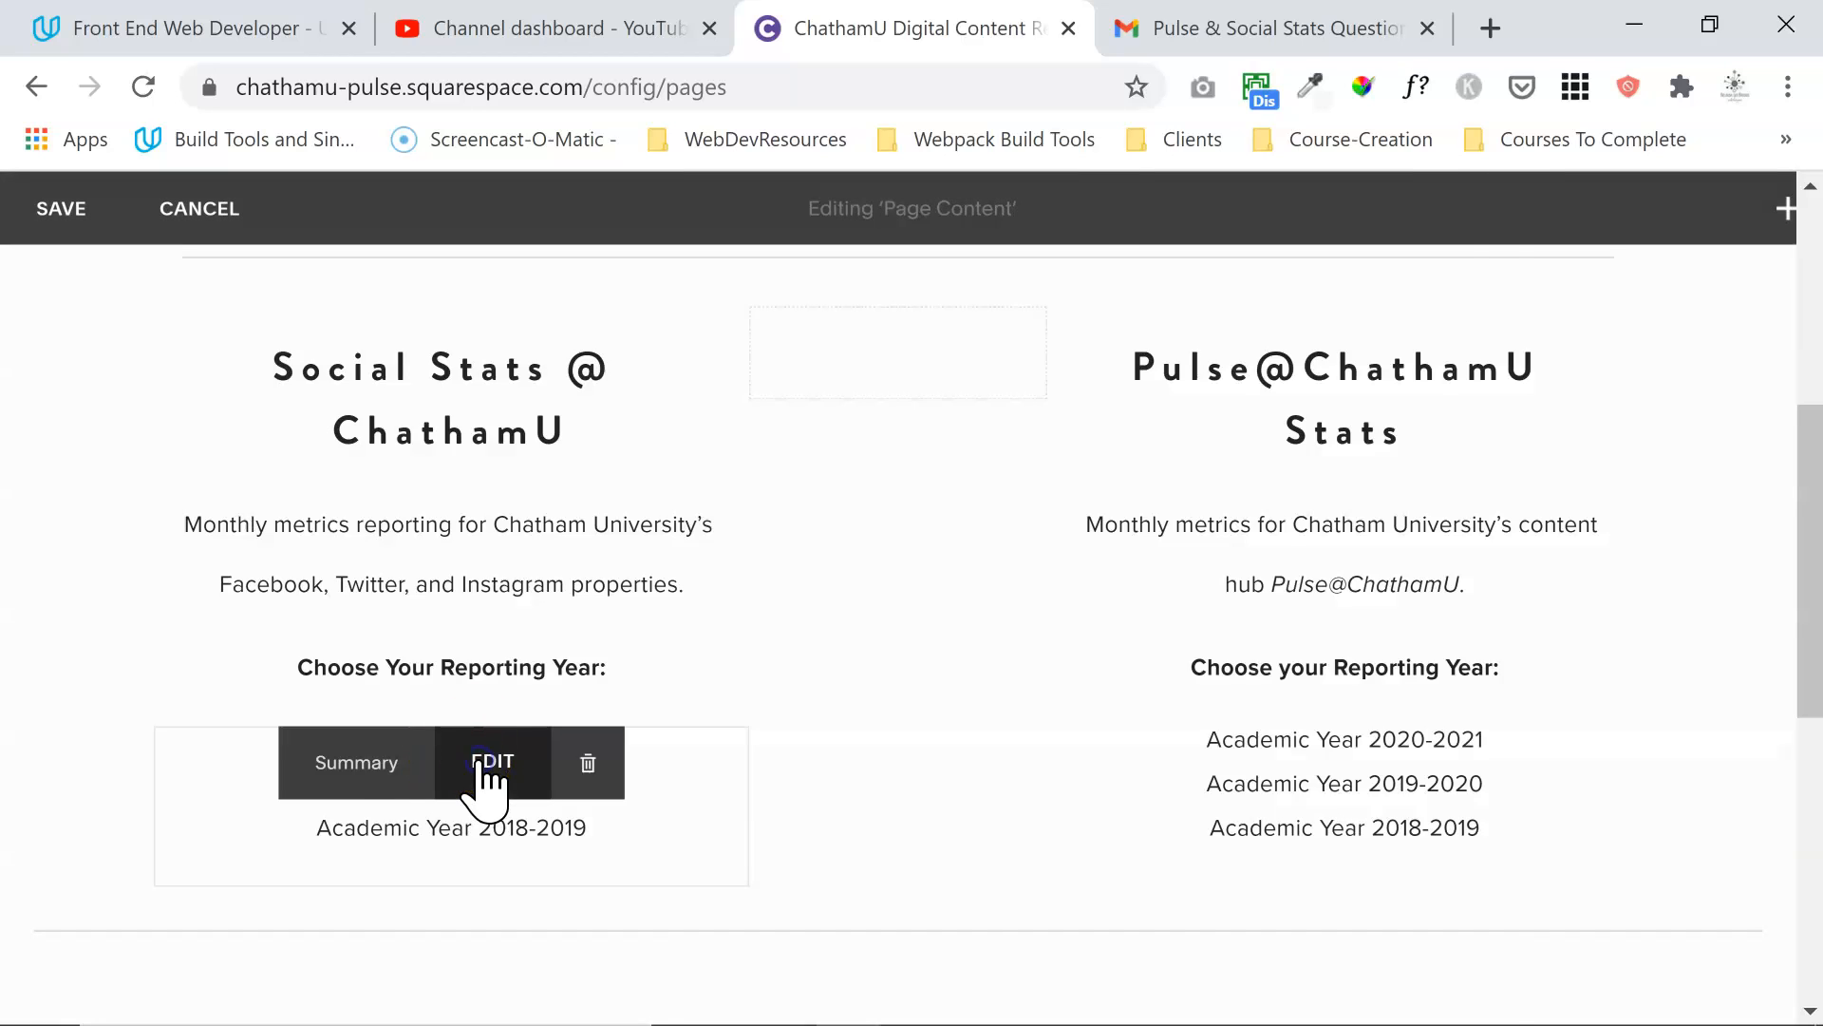
left_click(491, 762)
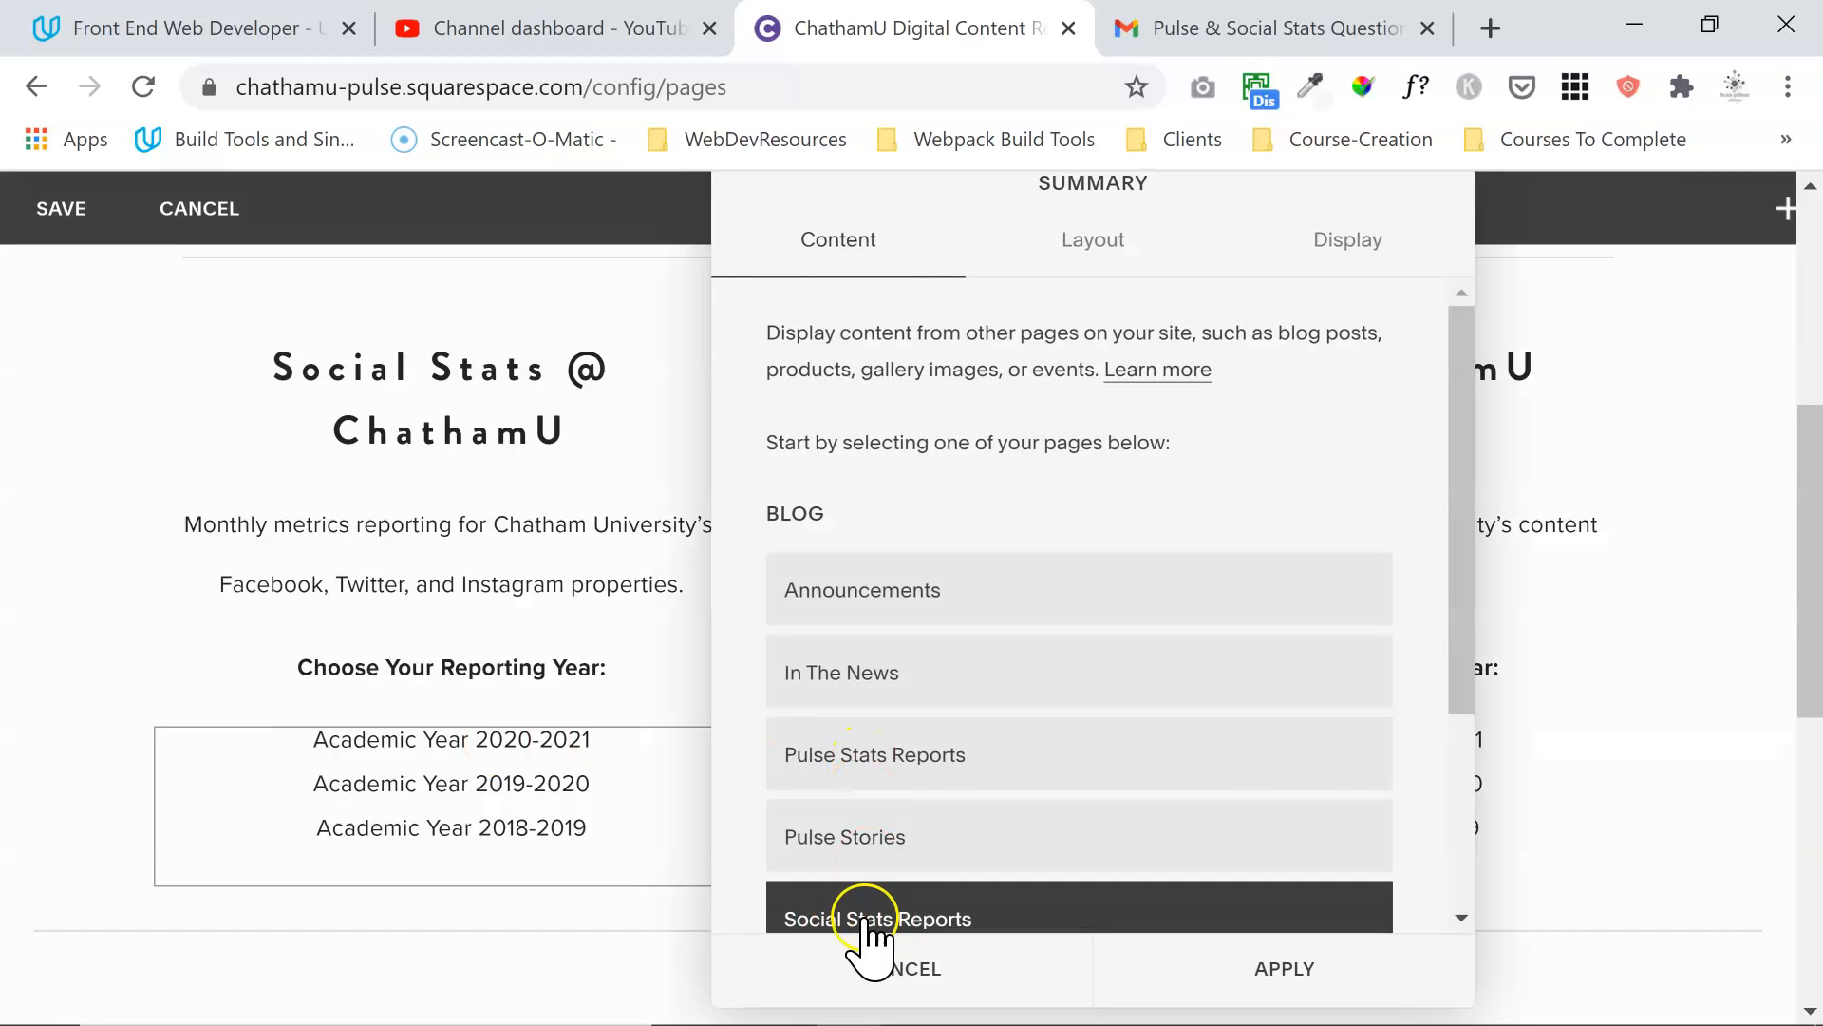
left_click(1339, 269)
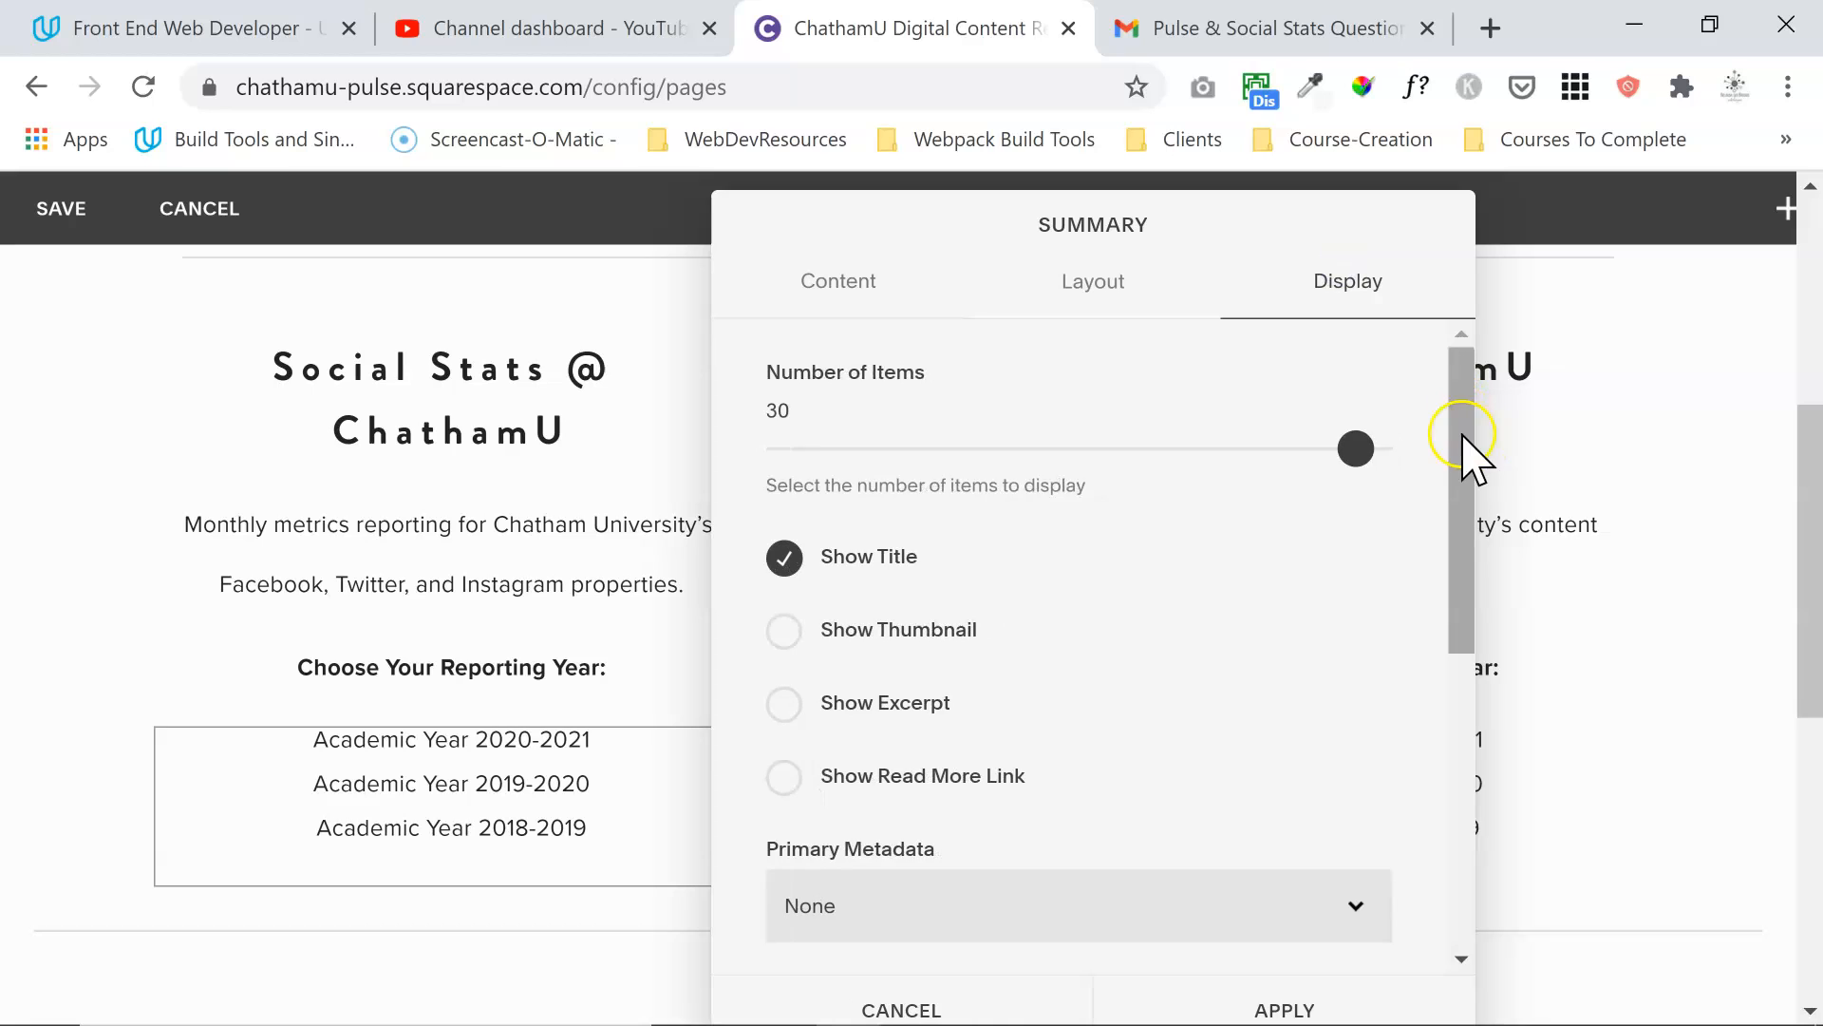
left_click_drag(1453, 432, 1387, 746)
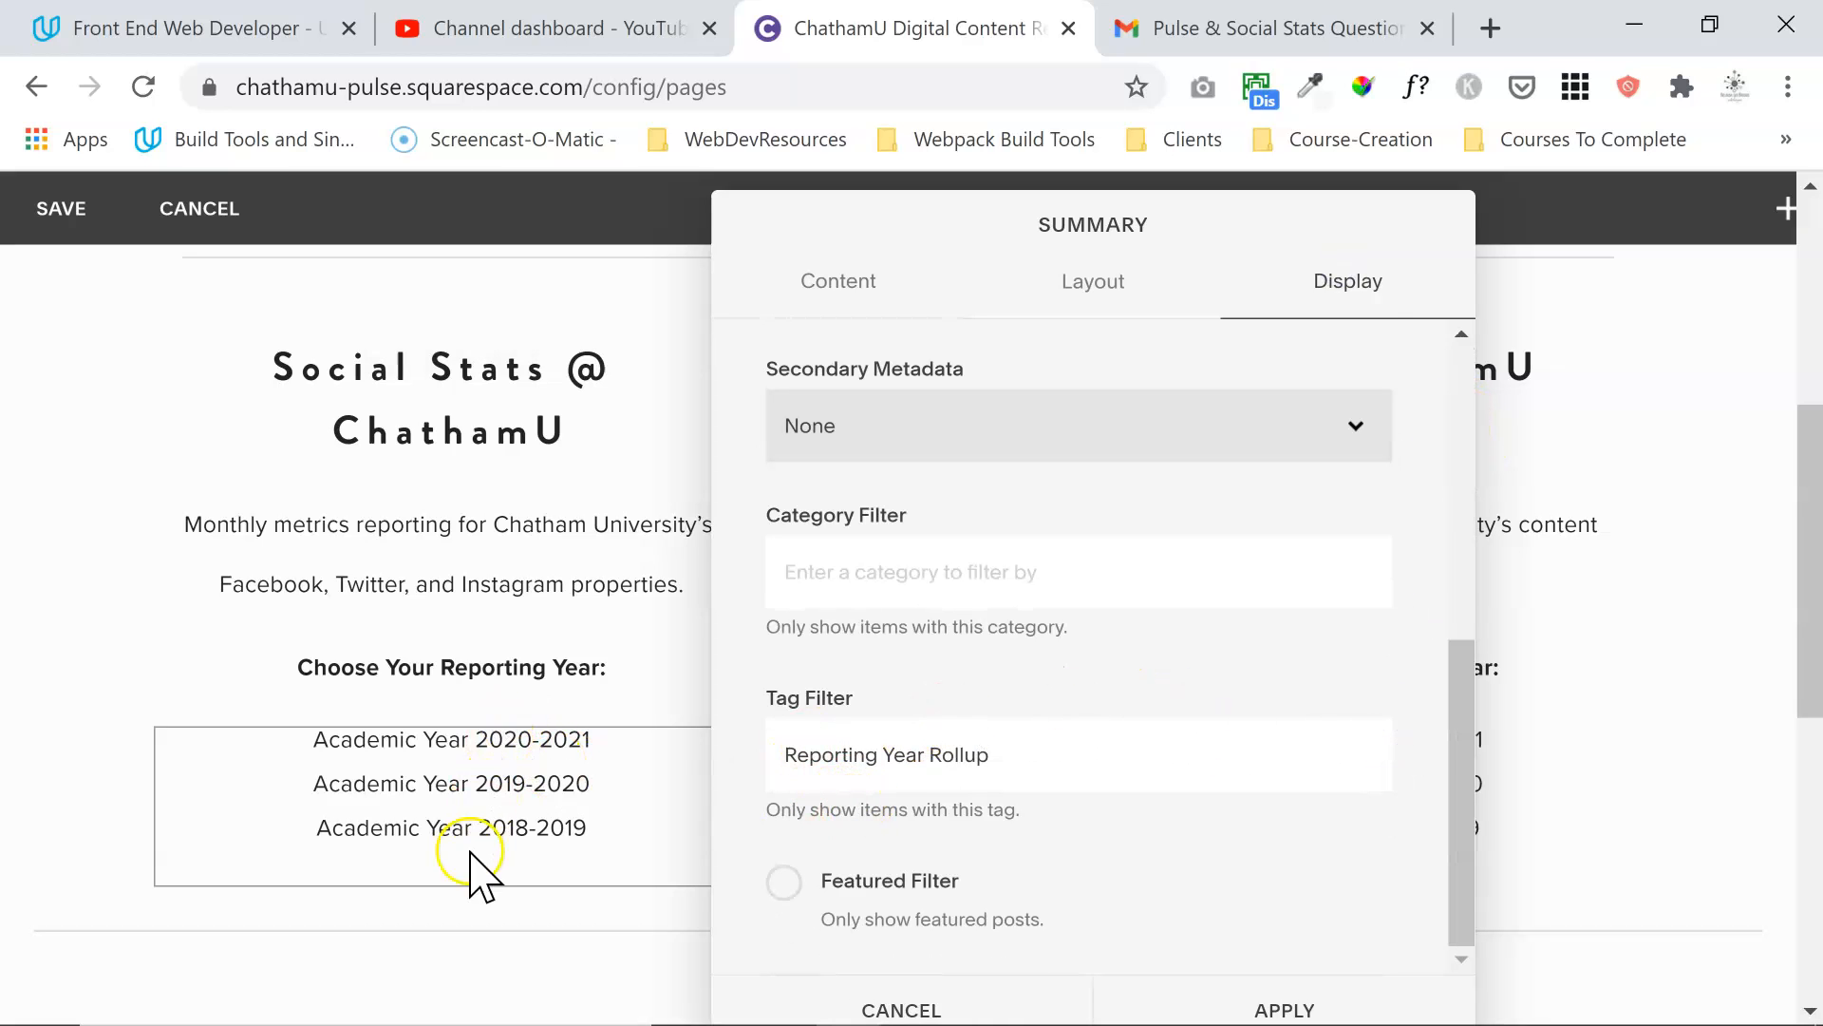
left_click(869, 988)
Step: Examine the source and tag filter of the Pulse@ChathamU Stats summary block, then leave the page editor without saving
mouse_move(1192, 724)
left_click(1373, 766)
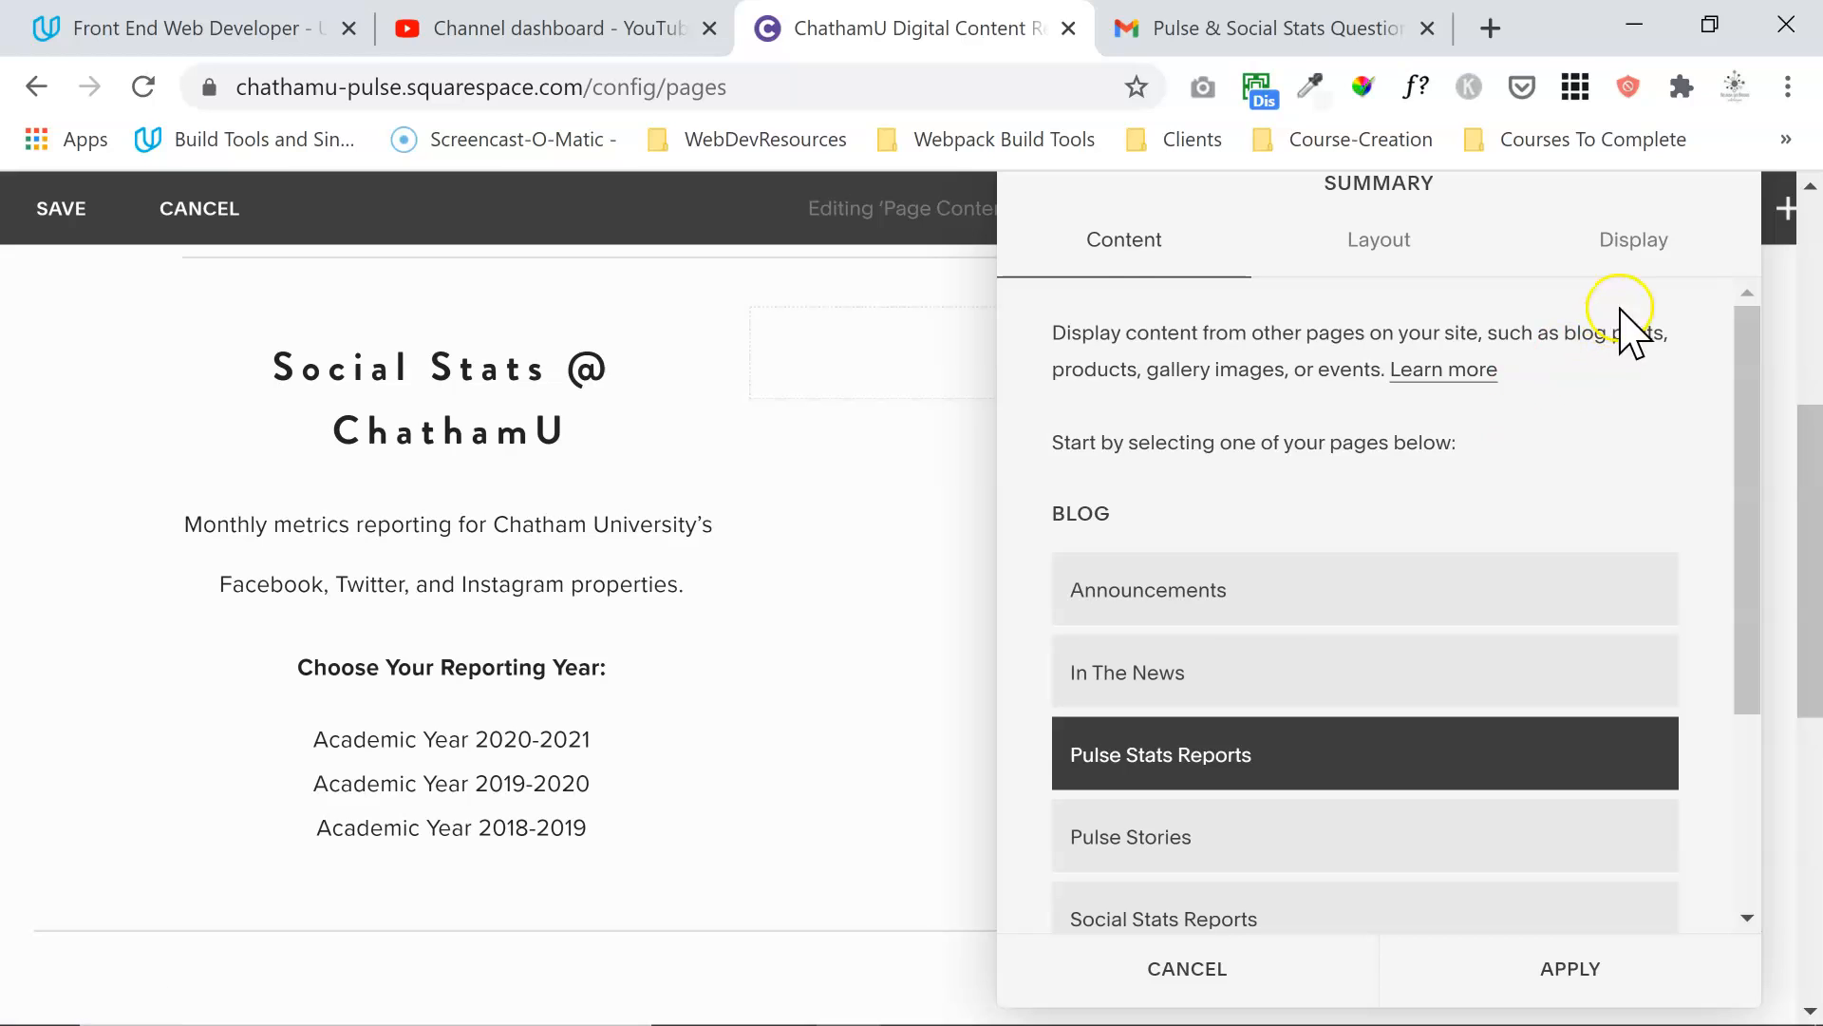
left_click(1637, 256)
left_click_drag(1760, 447, 1760, 796)
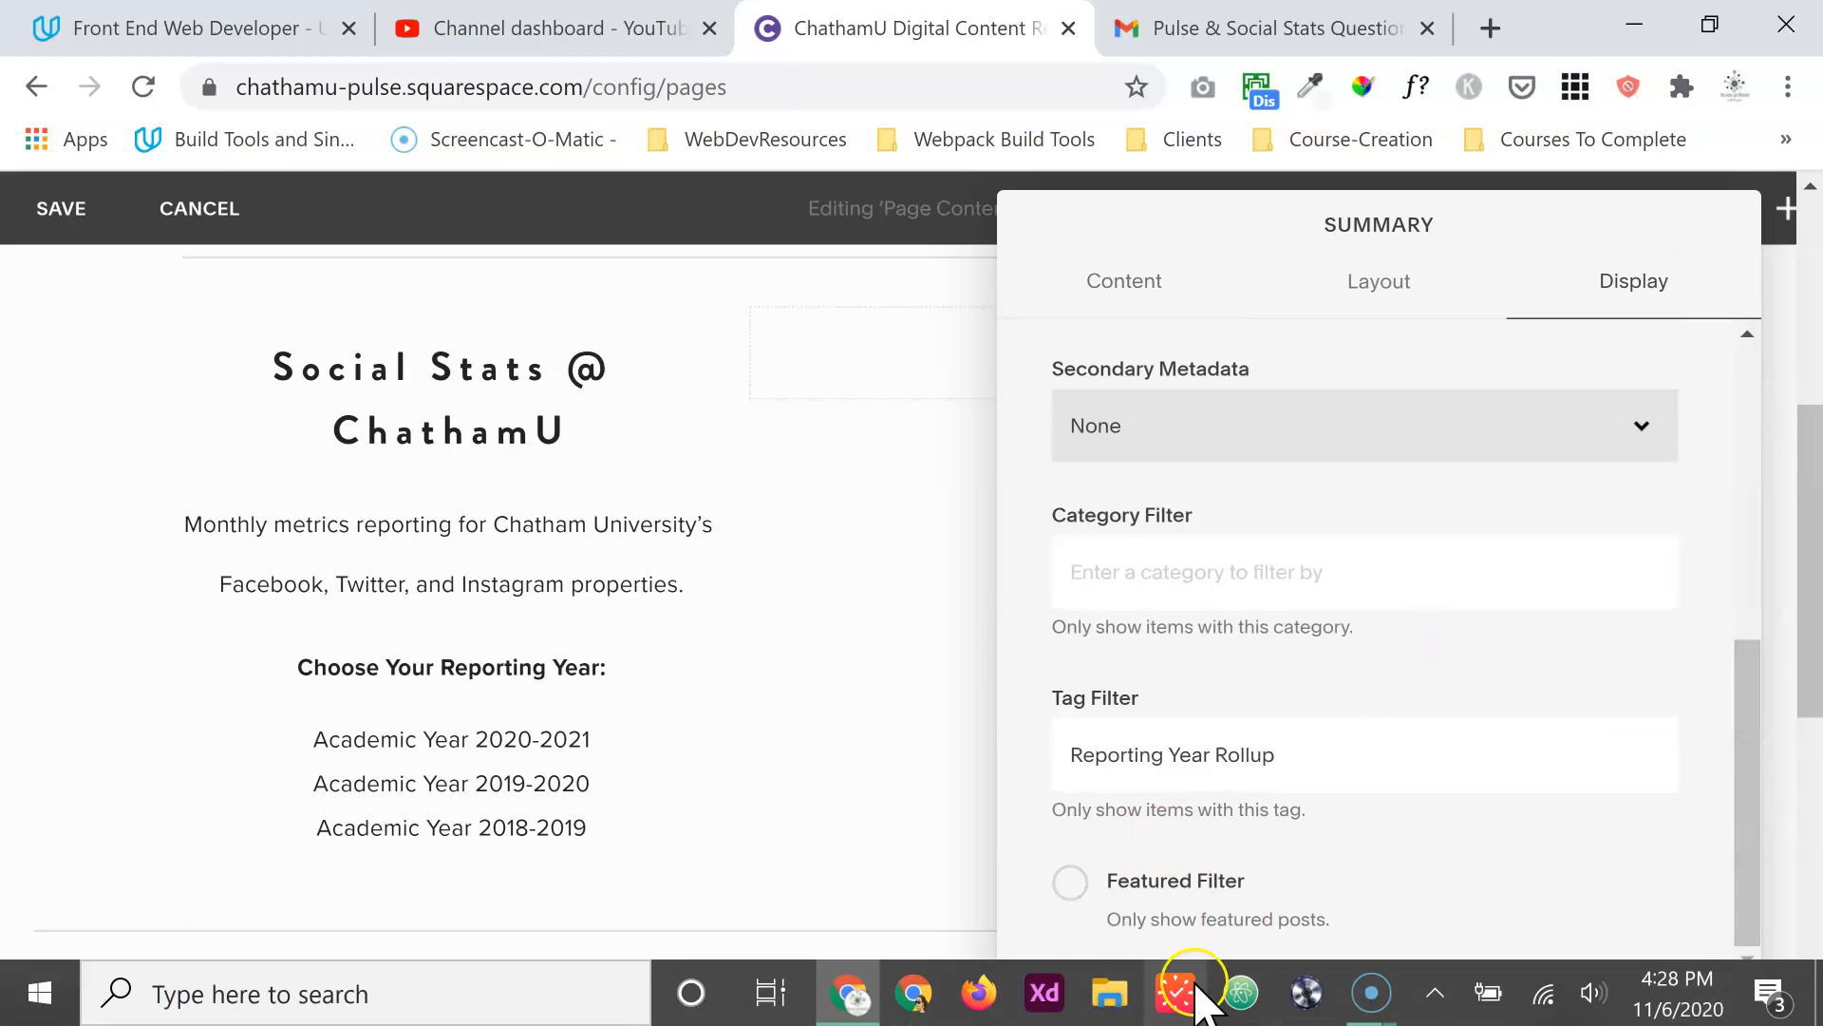
left_click(1189, 1000)
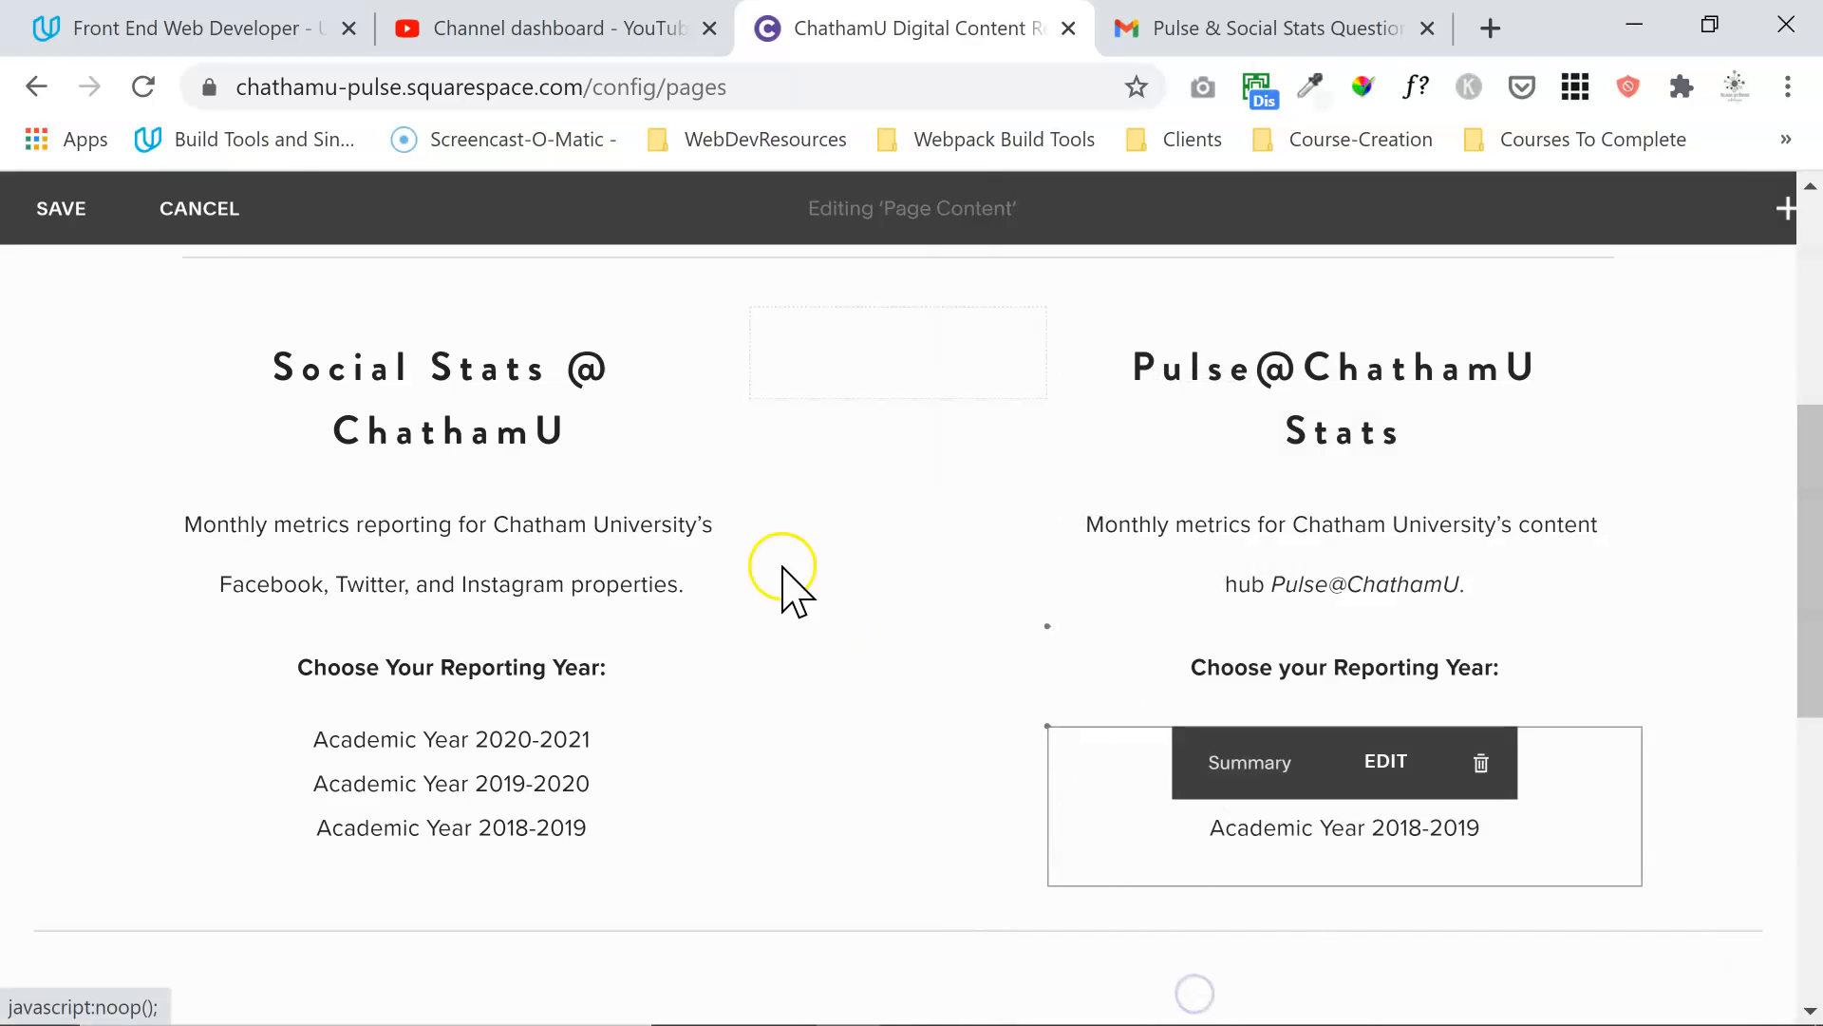
left_click(234, 211)
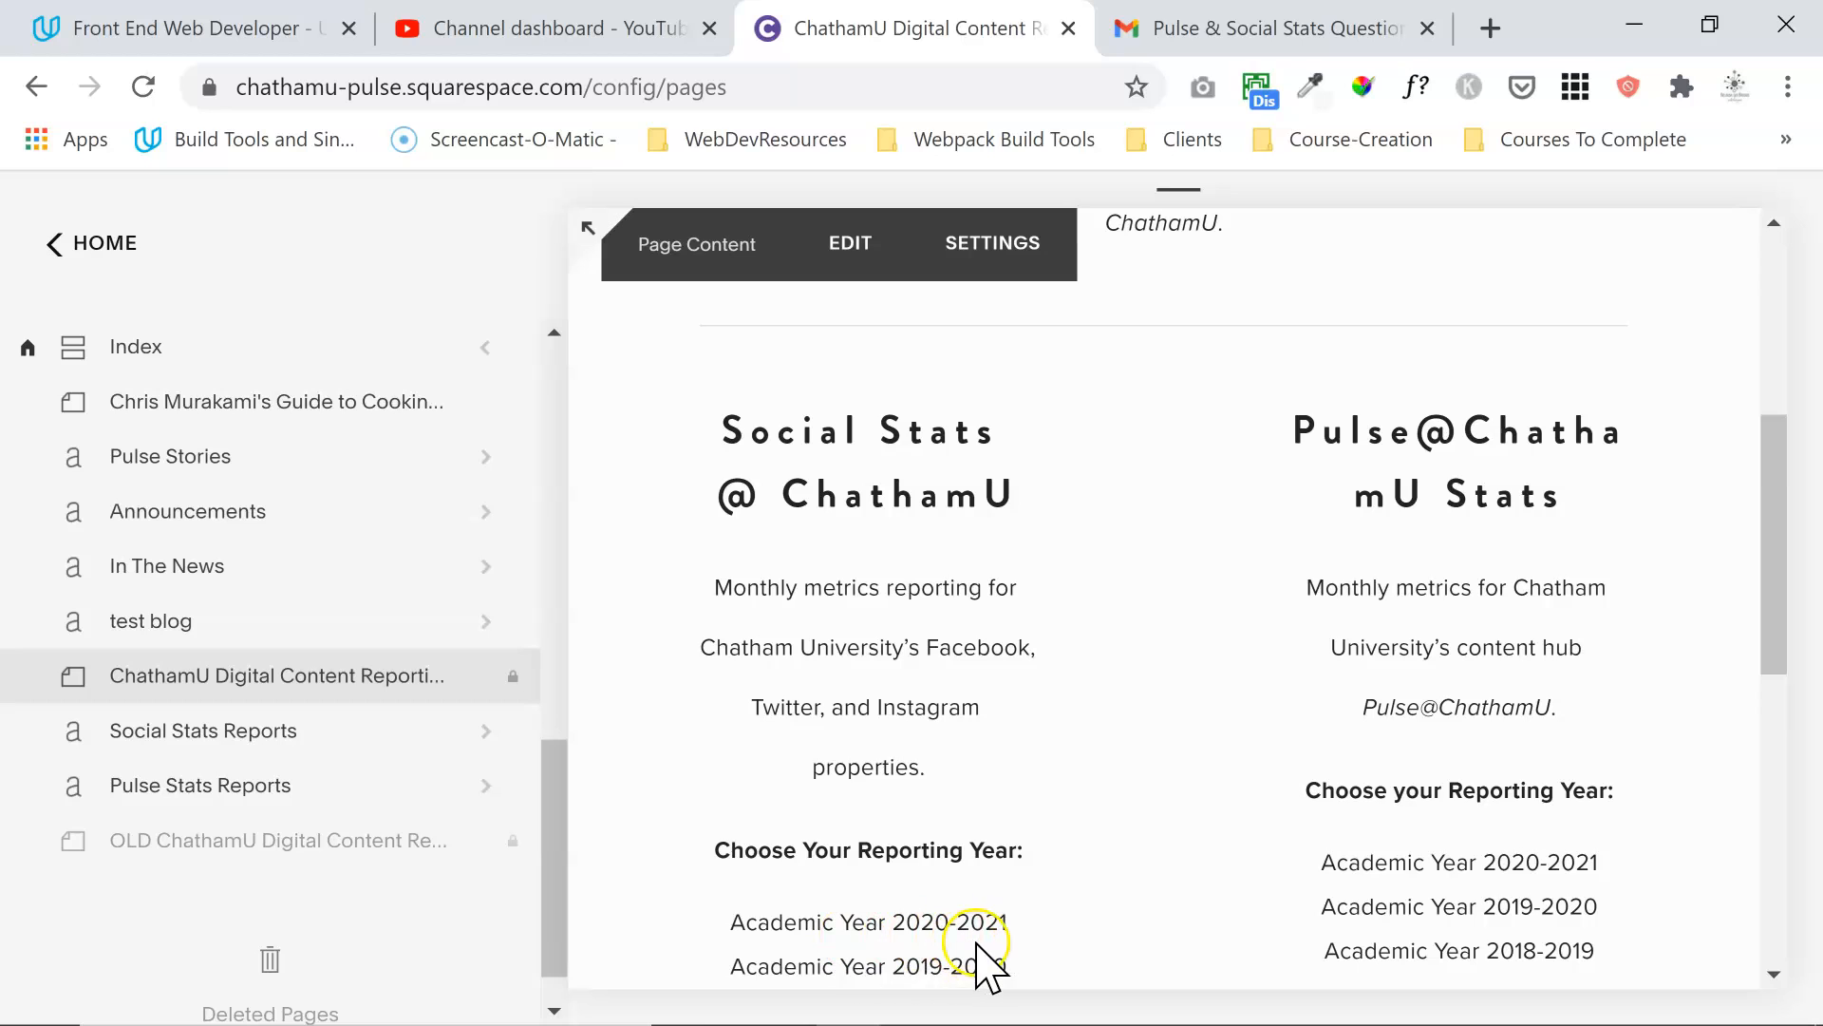
Step: Go to the Social Stats Reports blog and check the tags of the Academic Year 2020-2021 and August 2020 posts, closing both without saving
left_click(380, 733)
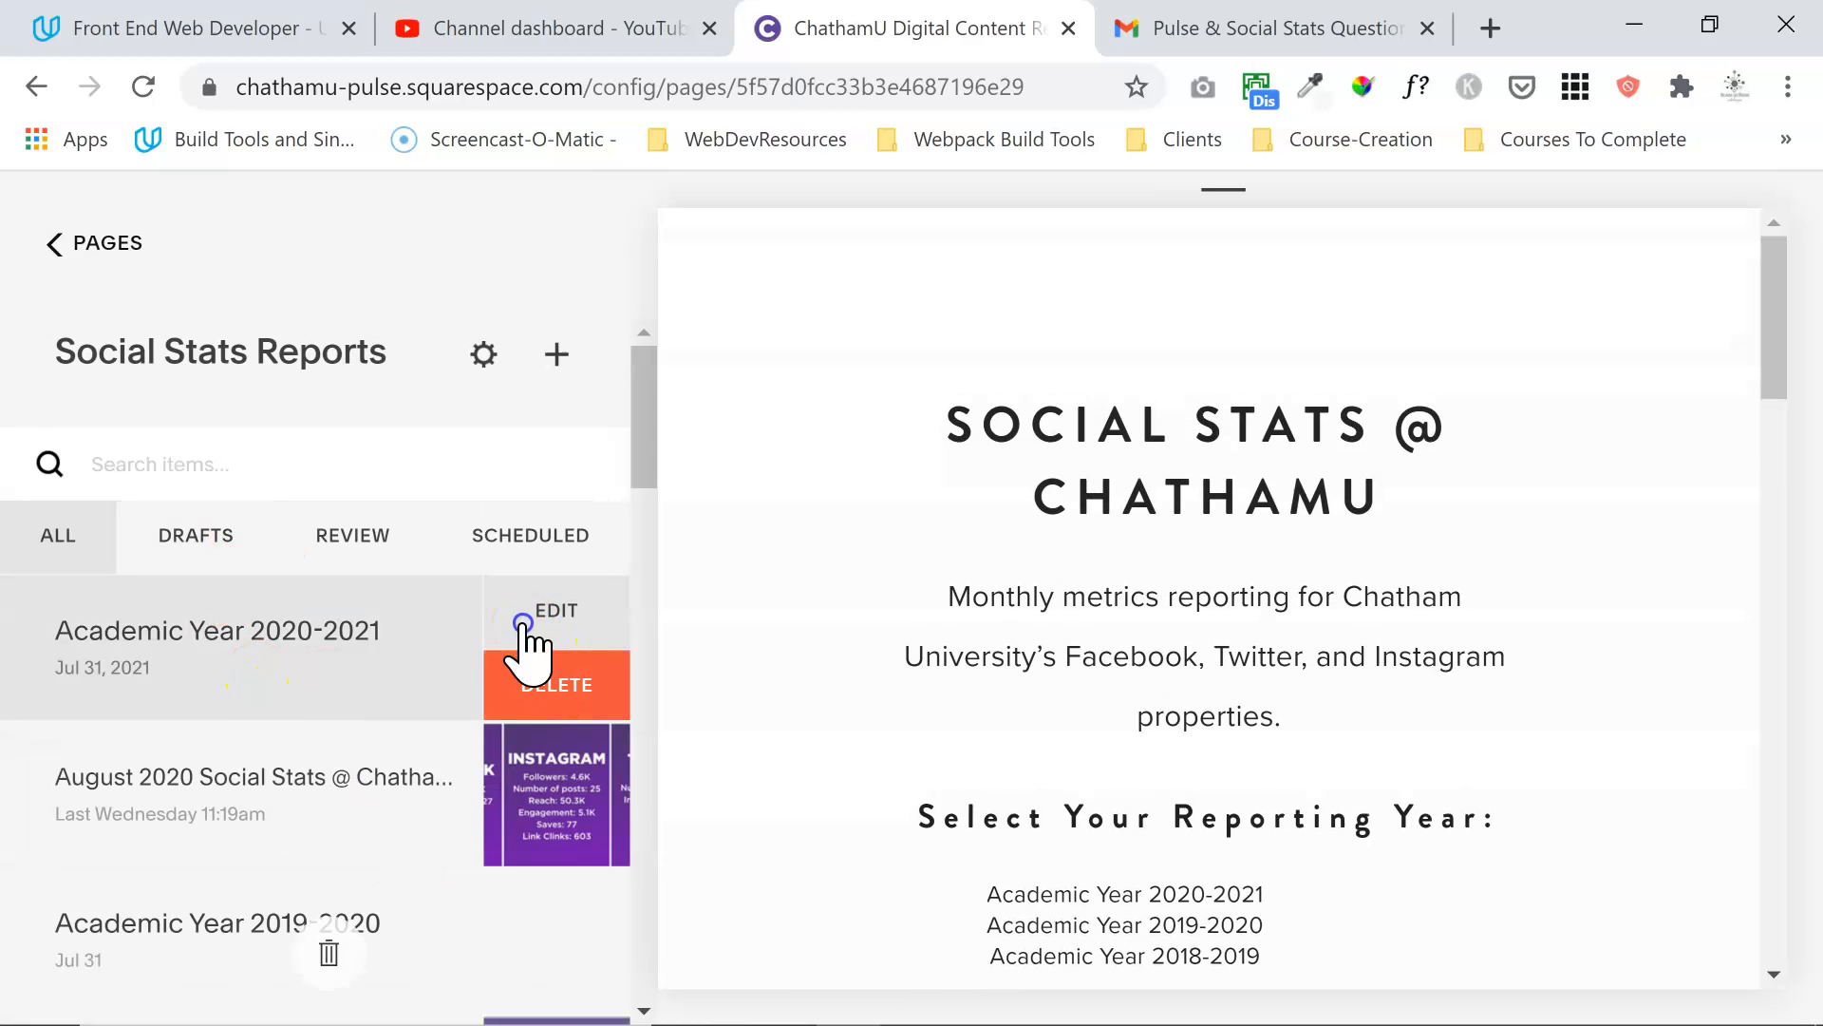
left_click(551, 607)
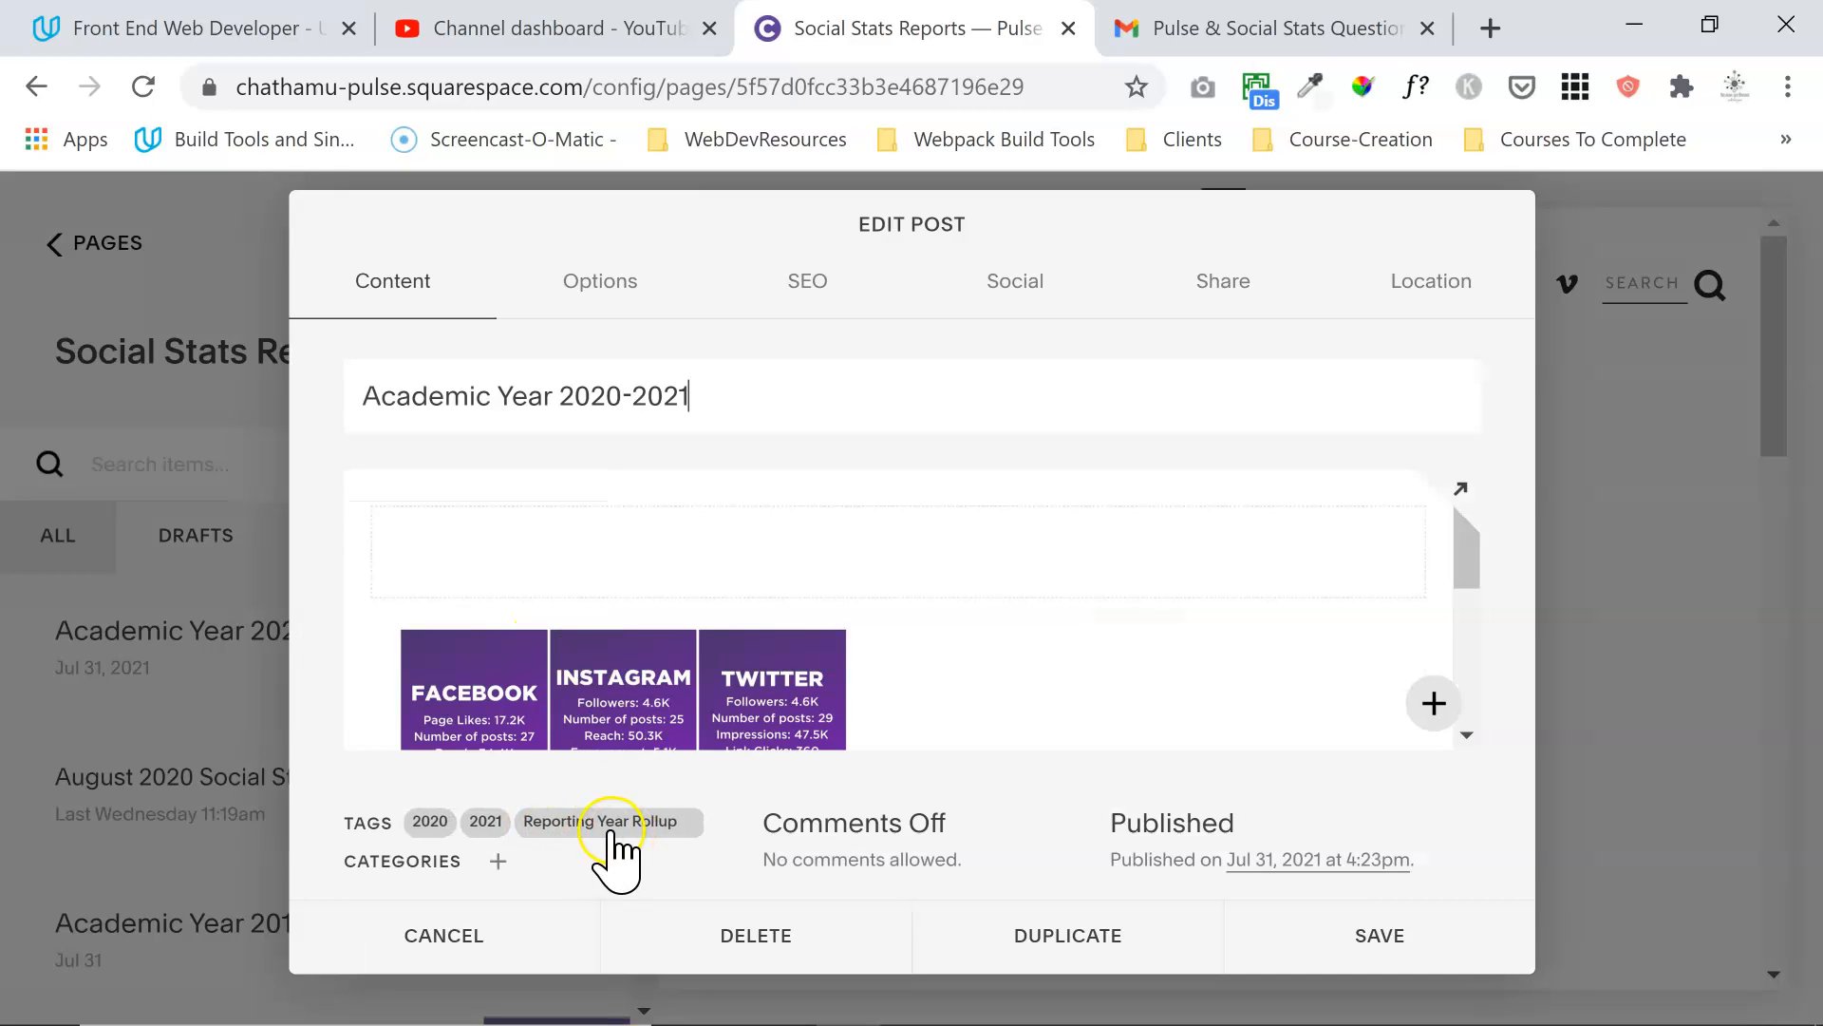
left_click(503, 936)
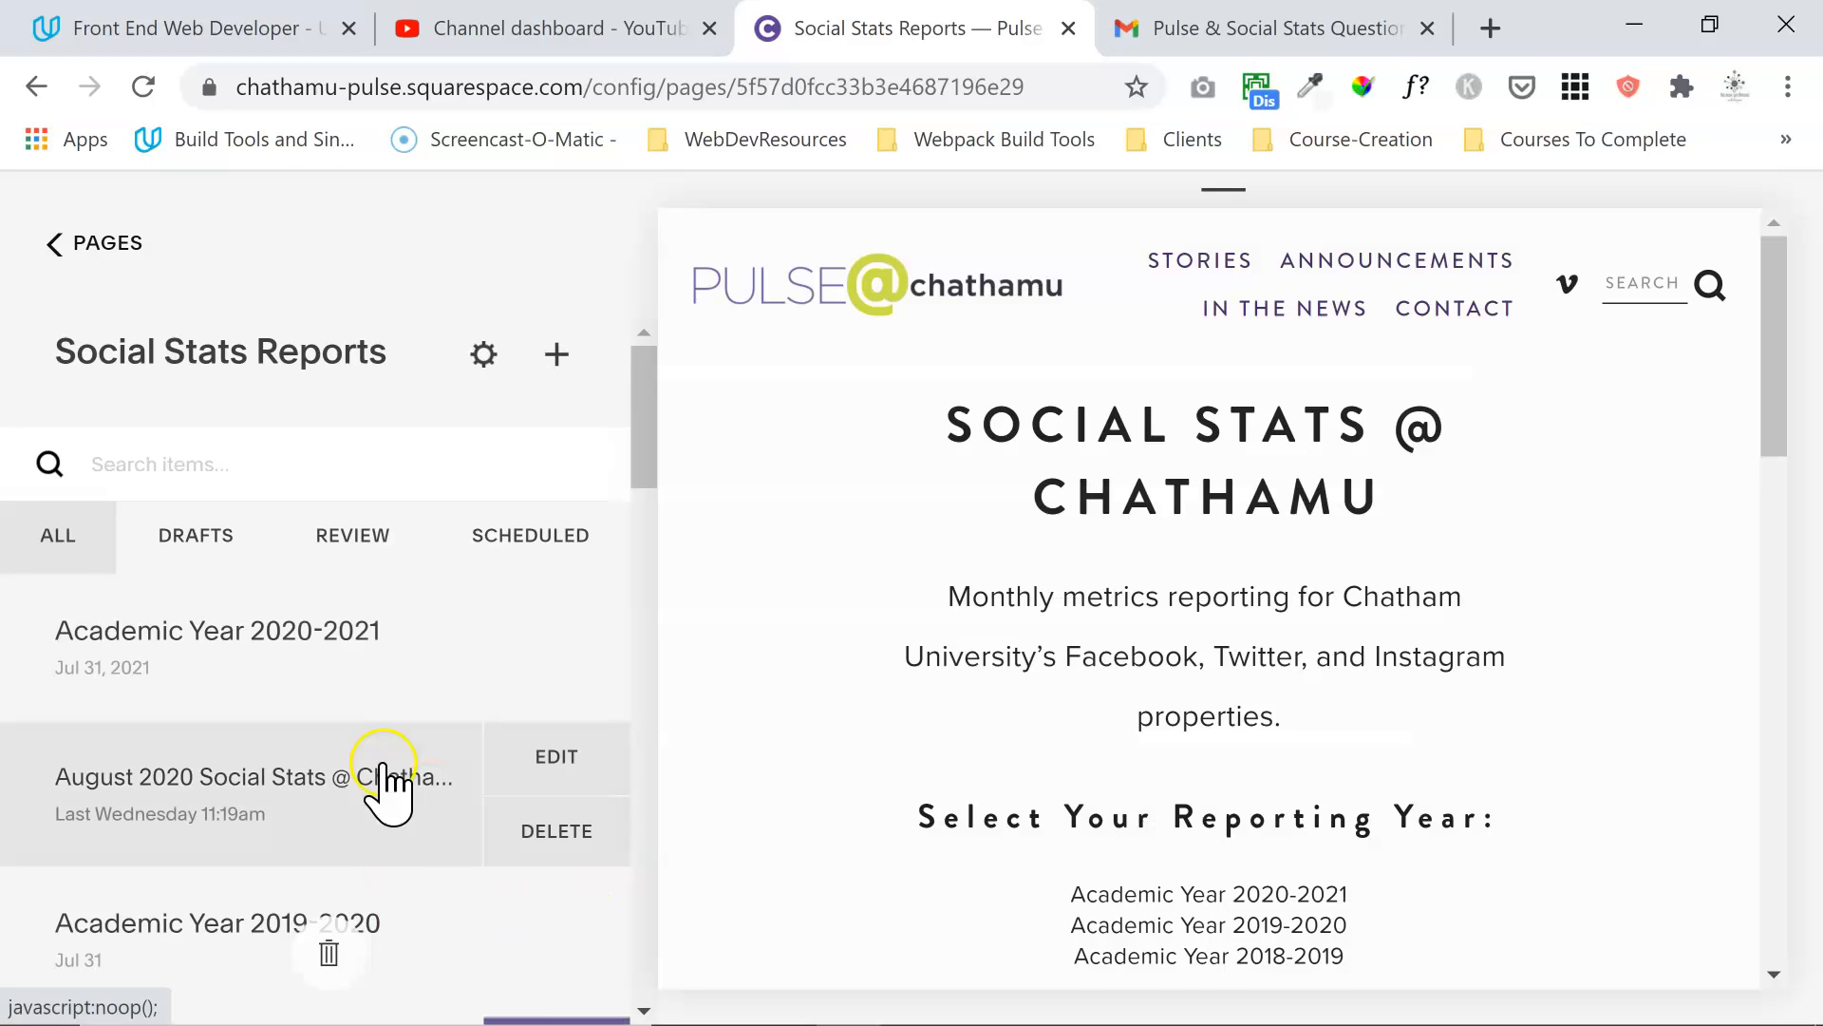
left_click(576, 777)
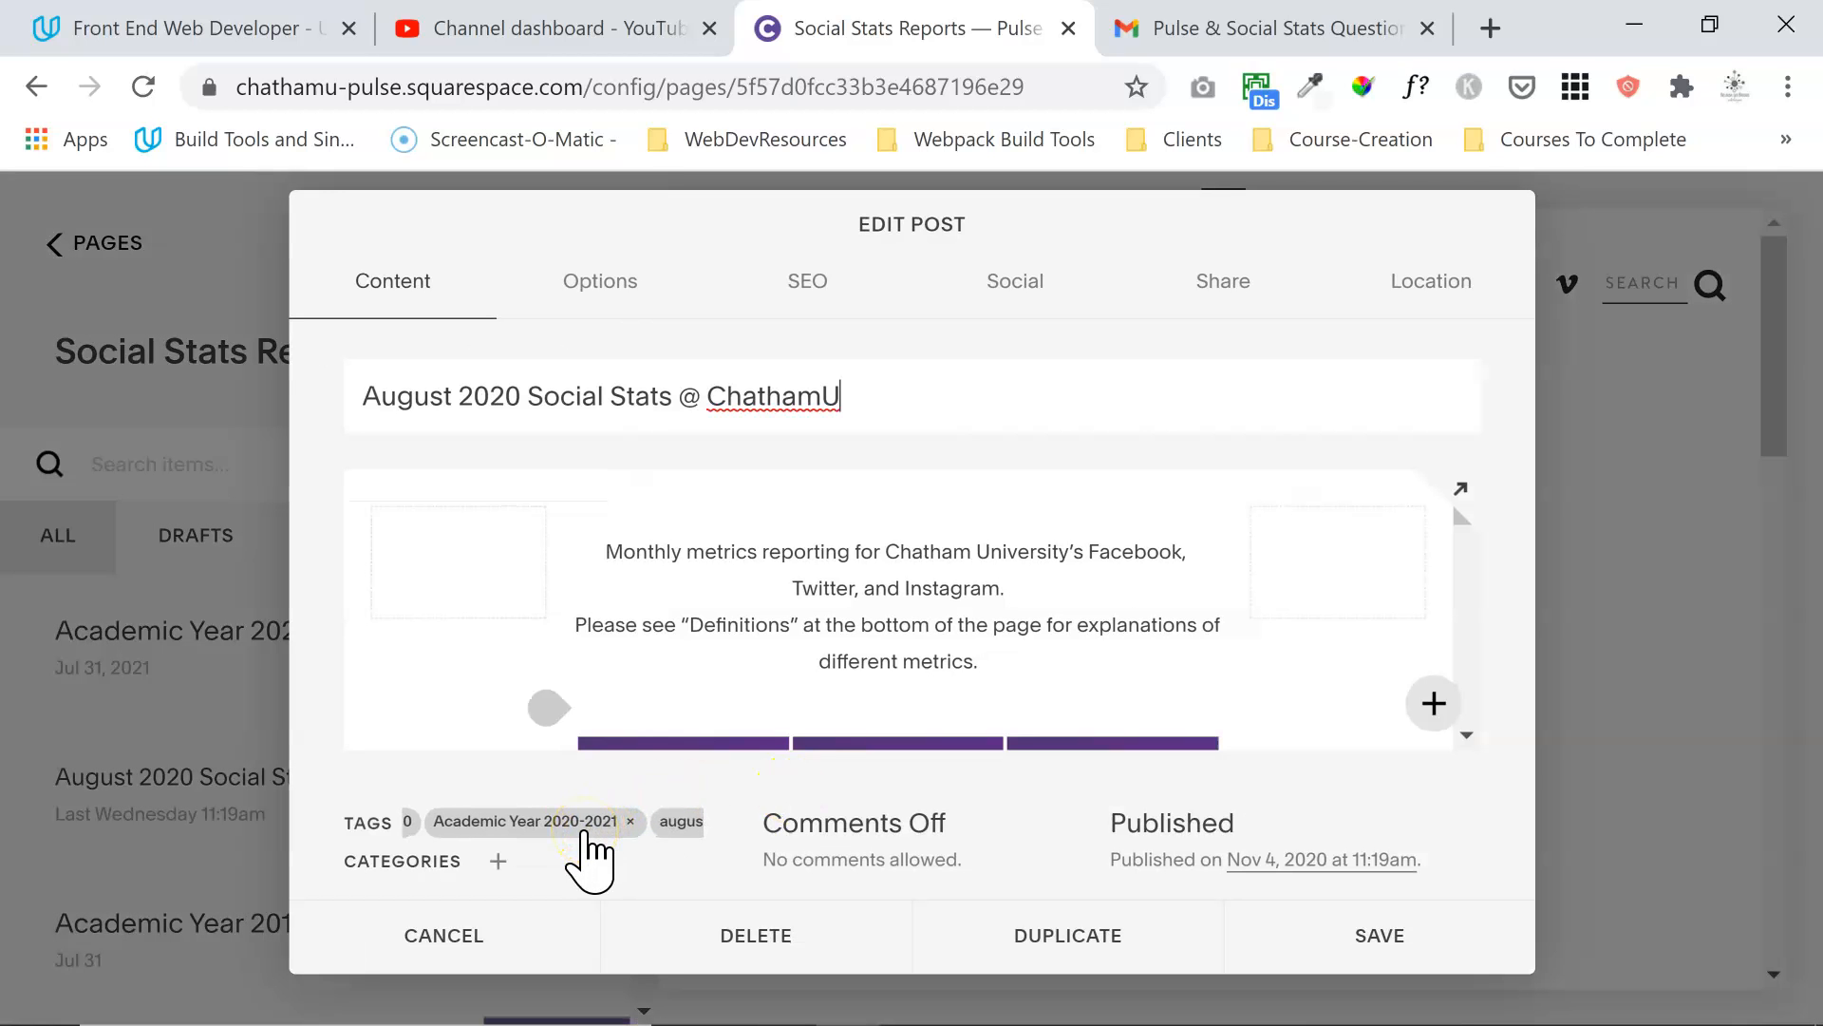
left_click(429, 935)
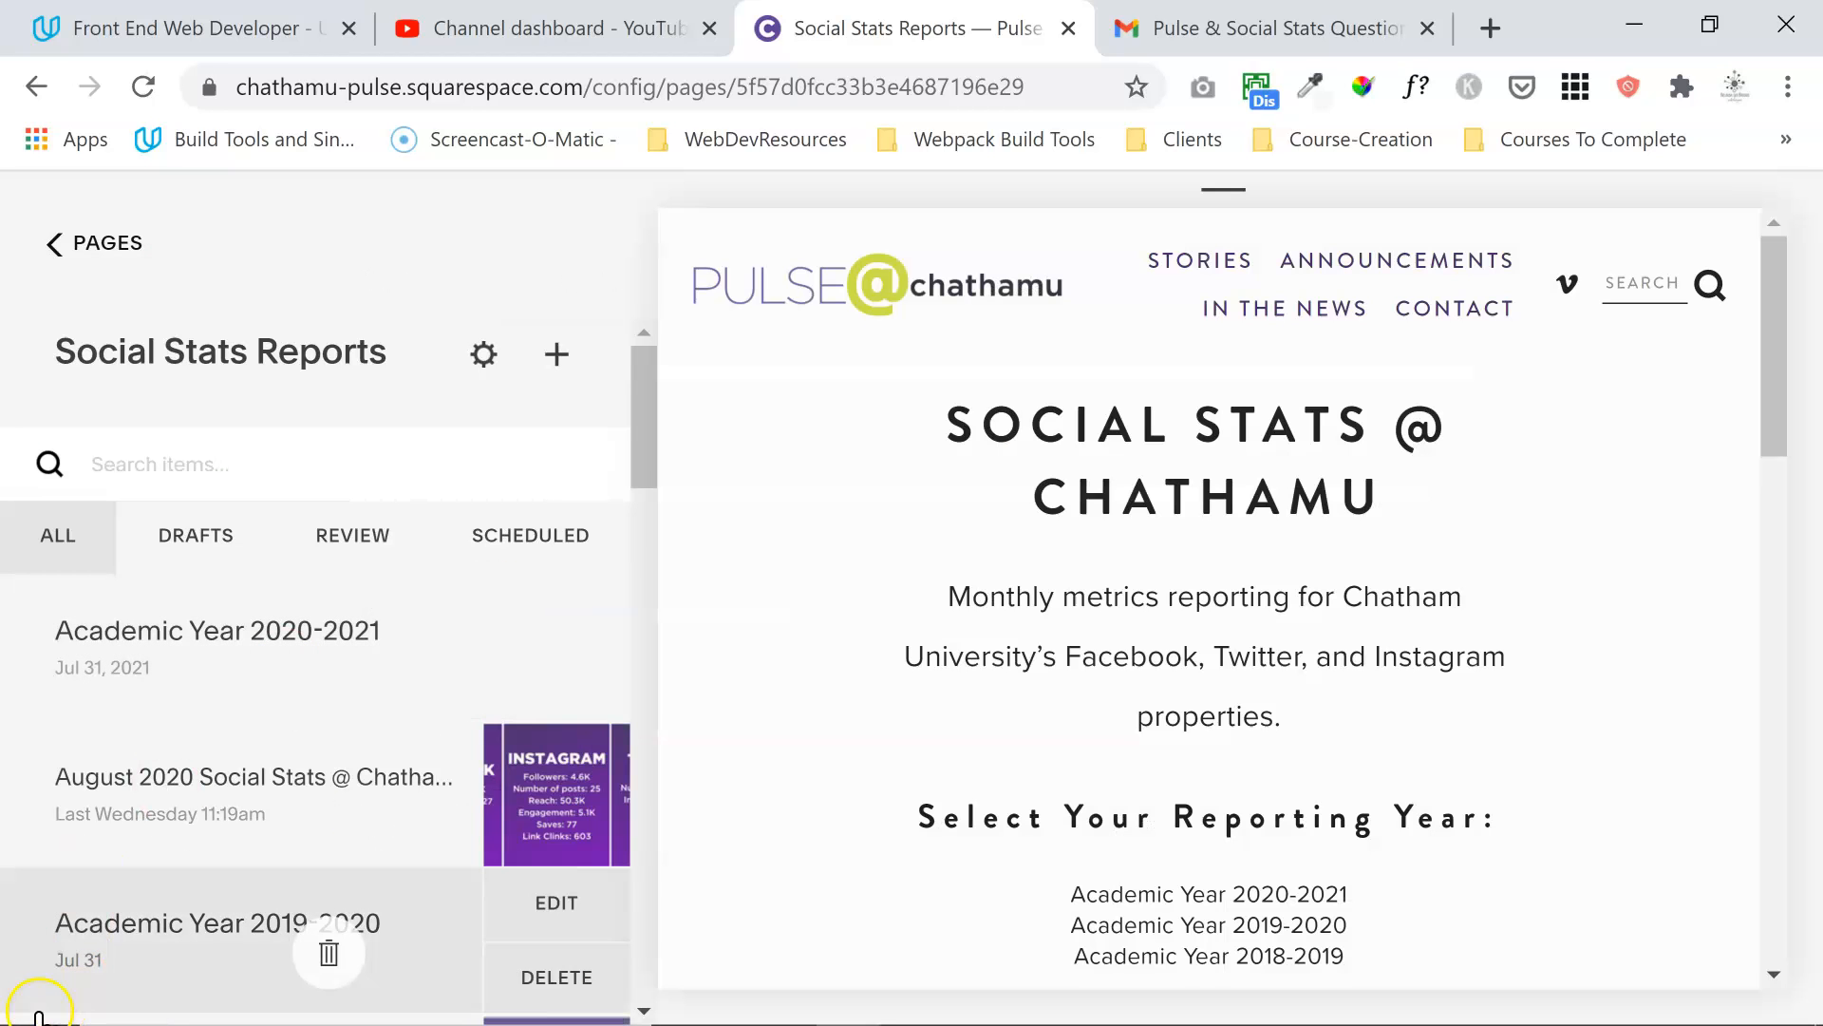